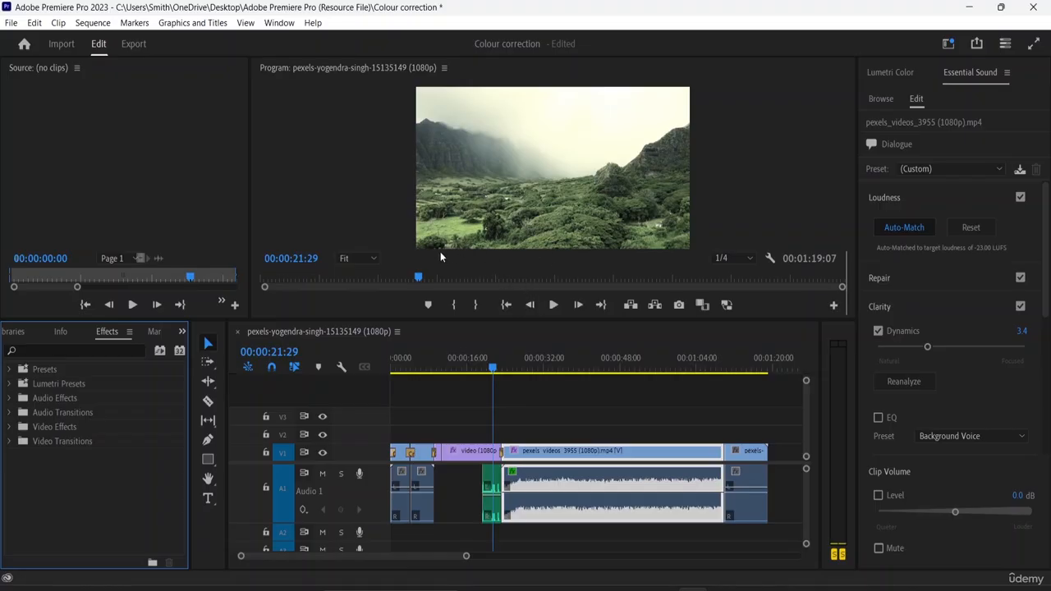
# Switch to the browser and play parts of the BBC News report to examine its lower-third captions
pyautogui.click(636, 589)
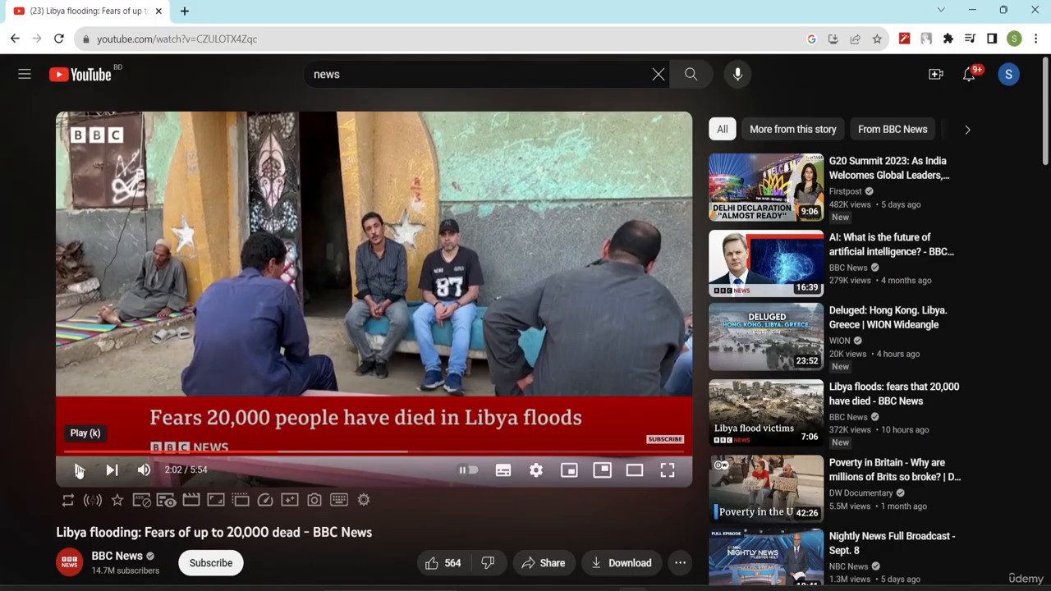
pyautogui.click(79, 470)
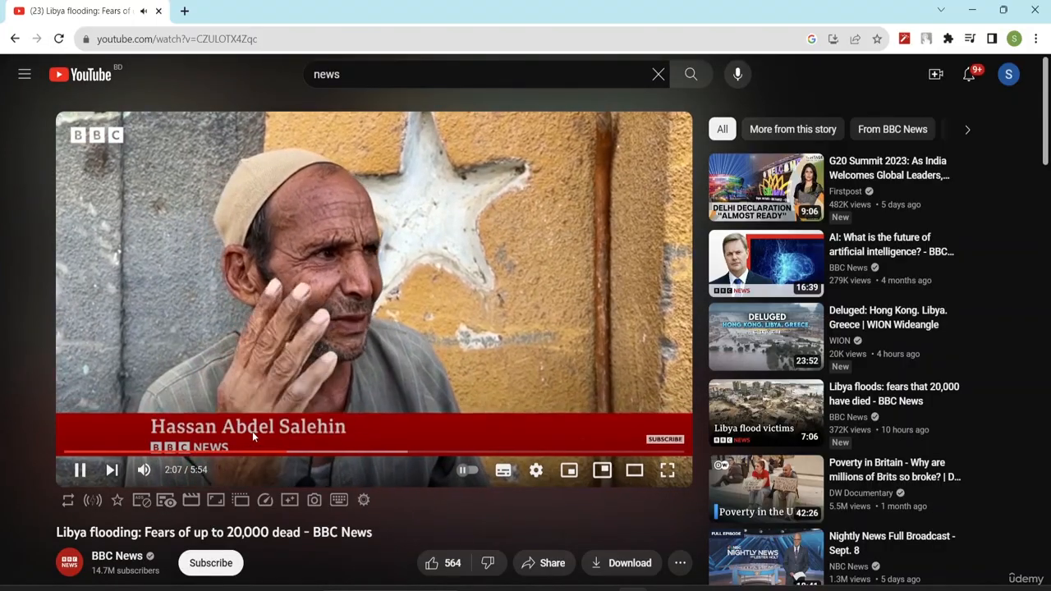
pyautogui.click(317, 414)
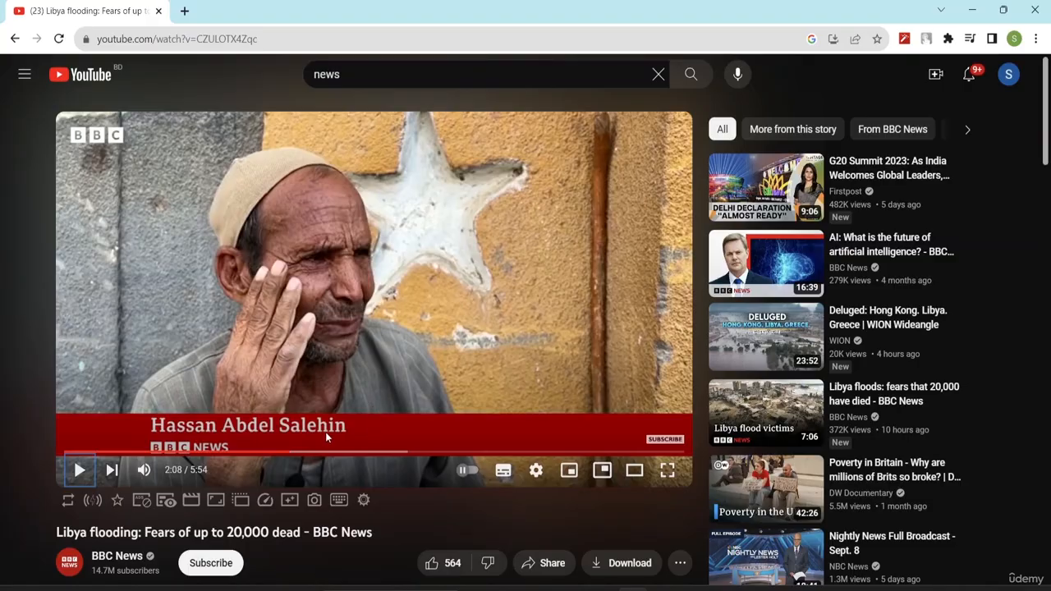
pyautogui.click(325, 433)
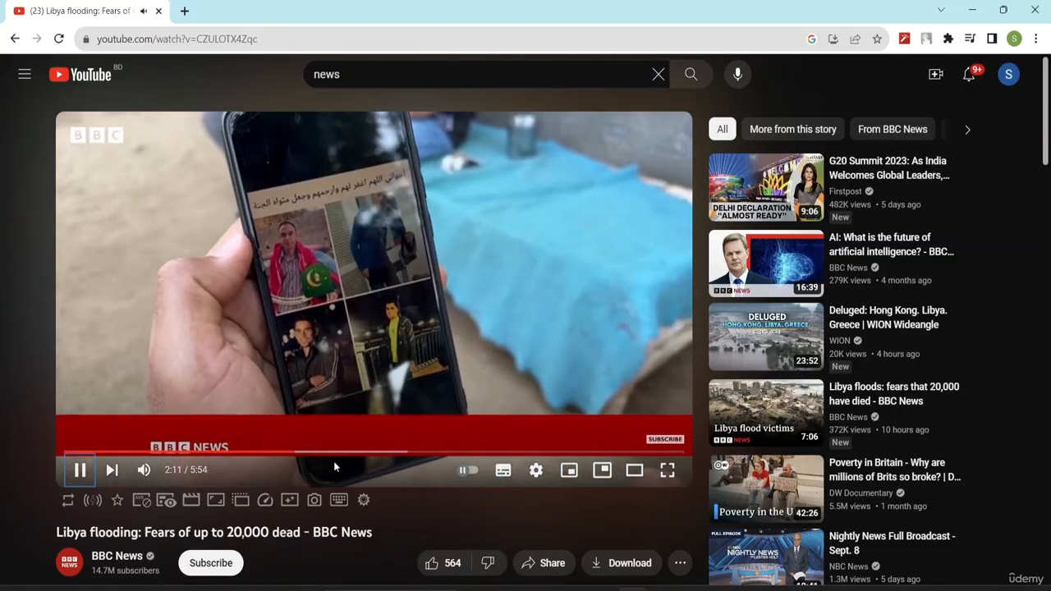
pyautogui.press('space')
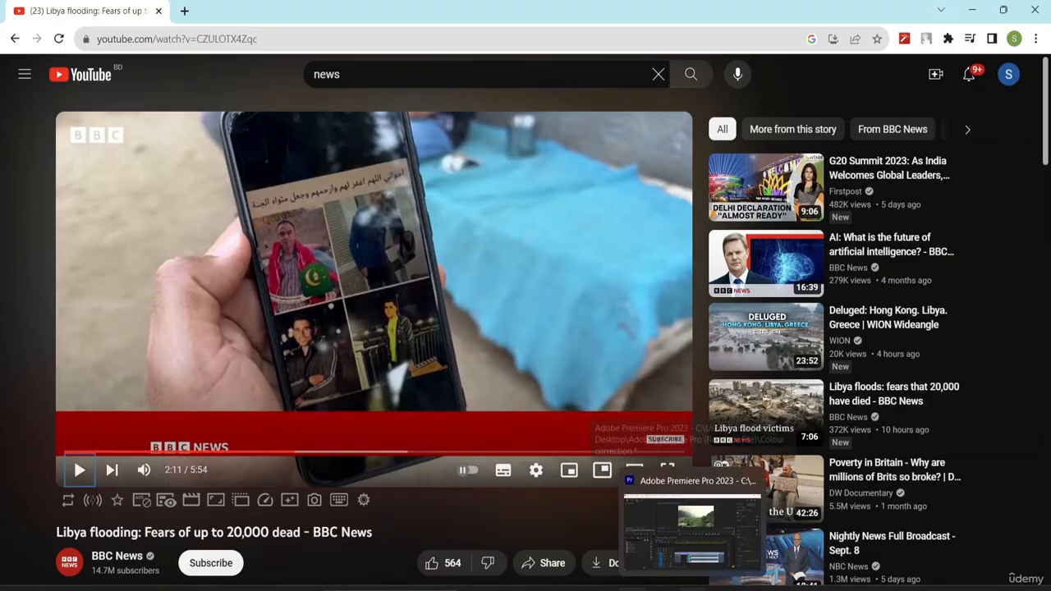
# Switch back to Premiere Pro and add the text "AMAZON, AFRICA" over the lower-left area of the landscape footage
pyautogui.click(692, 589)
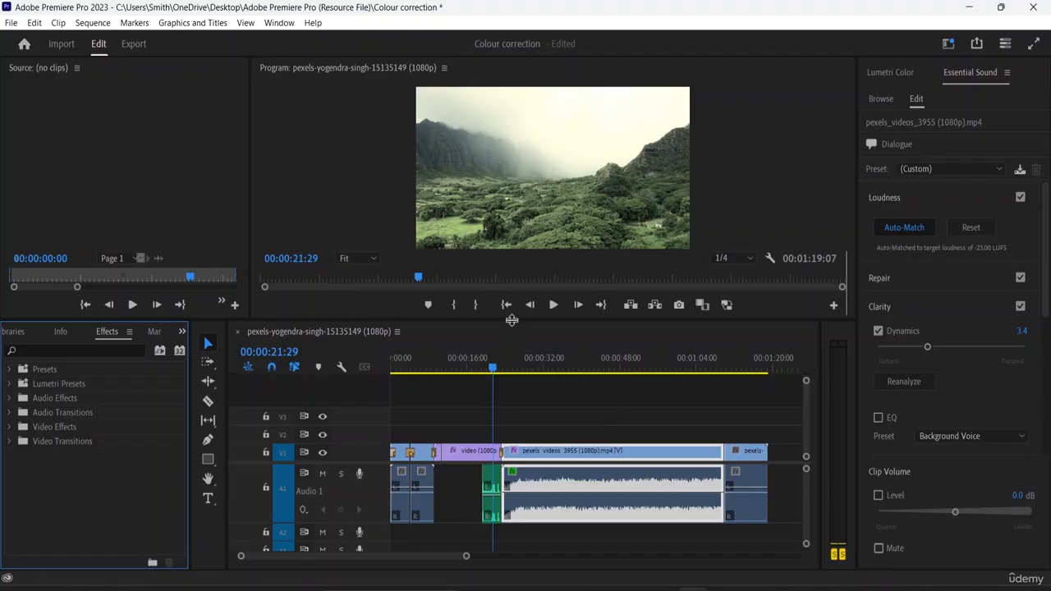
pyautogui.moveTo(509, 320)
pyautogui.mouseDown()
pyautogui.moveTo(506, 353)
pyautogui.moveTo(503, 312)
pyautogui.mouseUp()
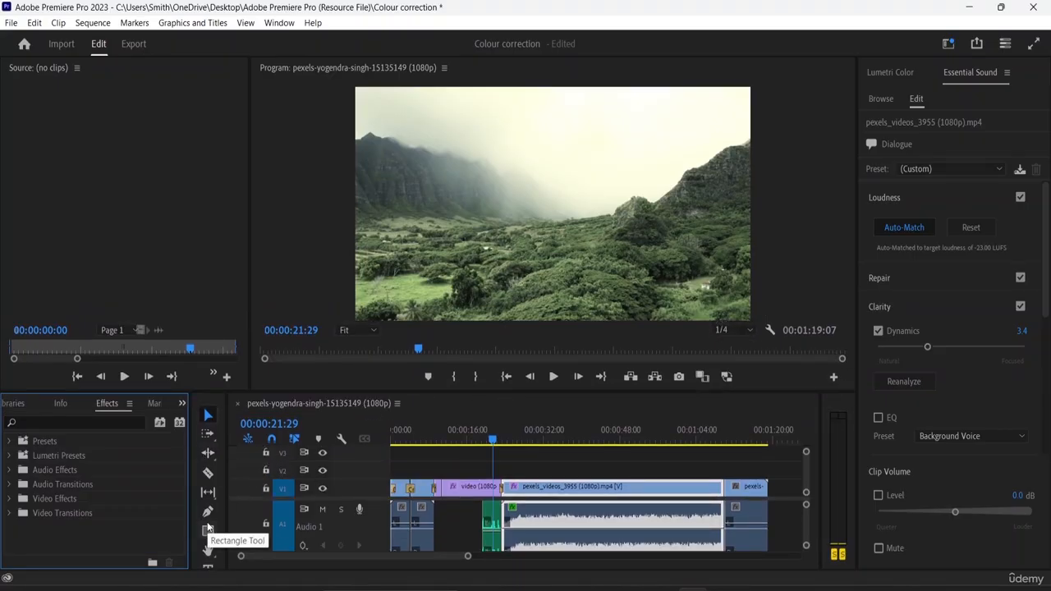
pyautogui.click(209, 567)
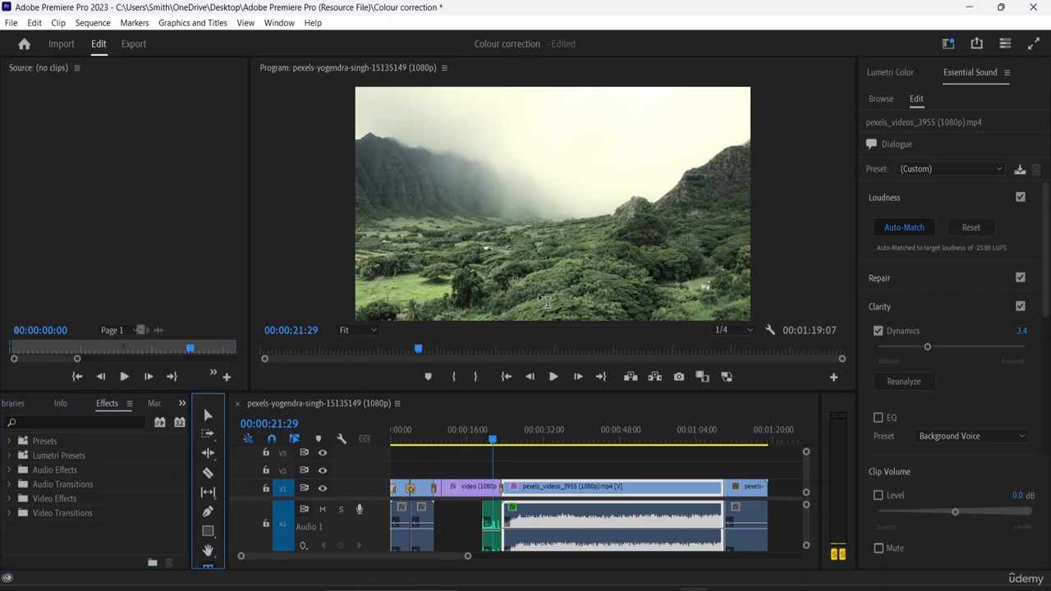
pyautogui.click(379, 283)
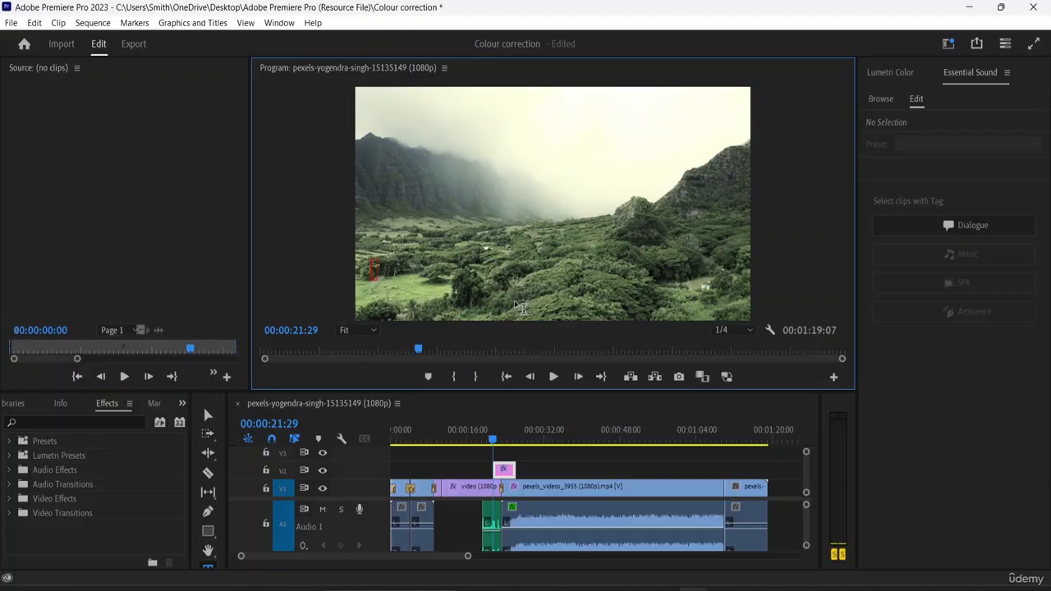
pyautogui.write('AMAZON')
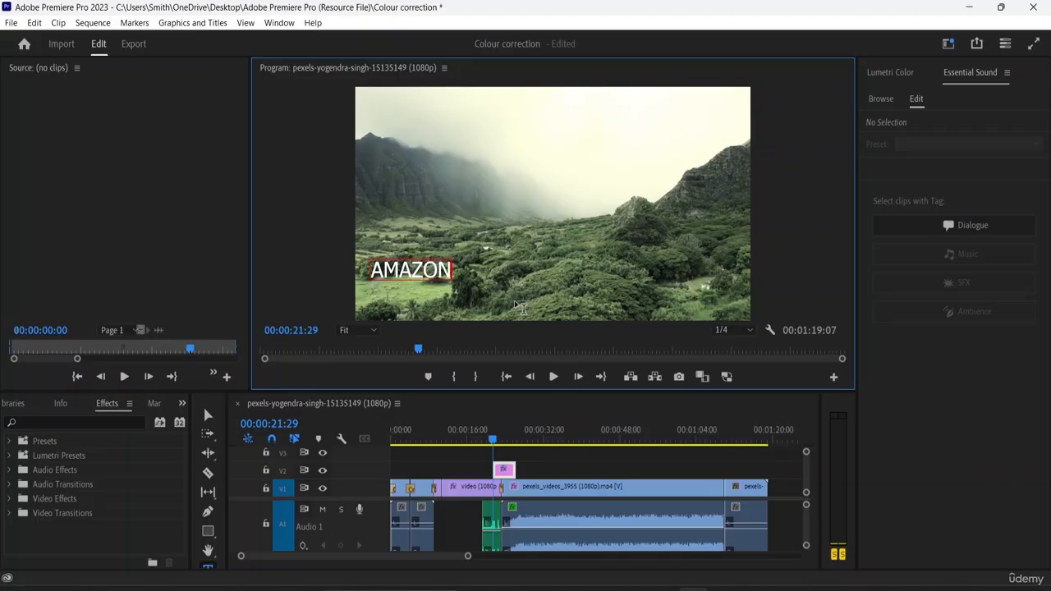
pyautogui.write(', AFRICA')
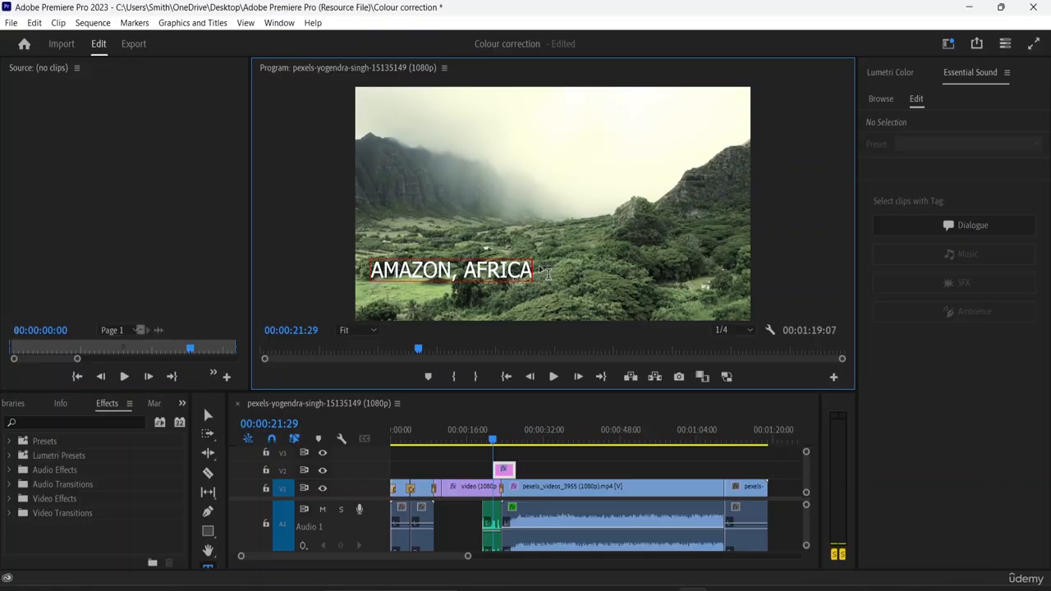
# Open the Essential Graphics settings for the new title clip on V2
pyautogui.click(506, 472)
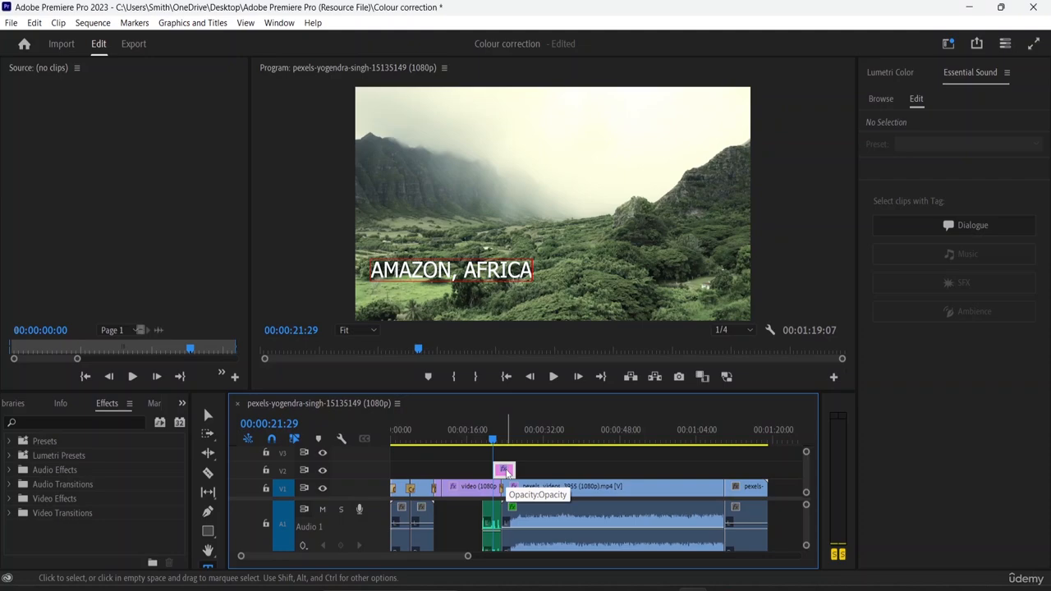
pyautogui.click(275, 24)
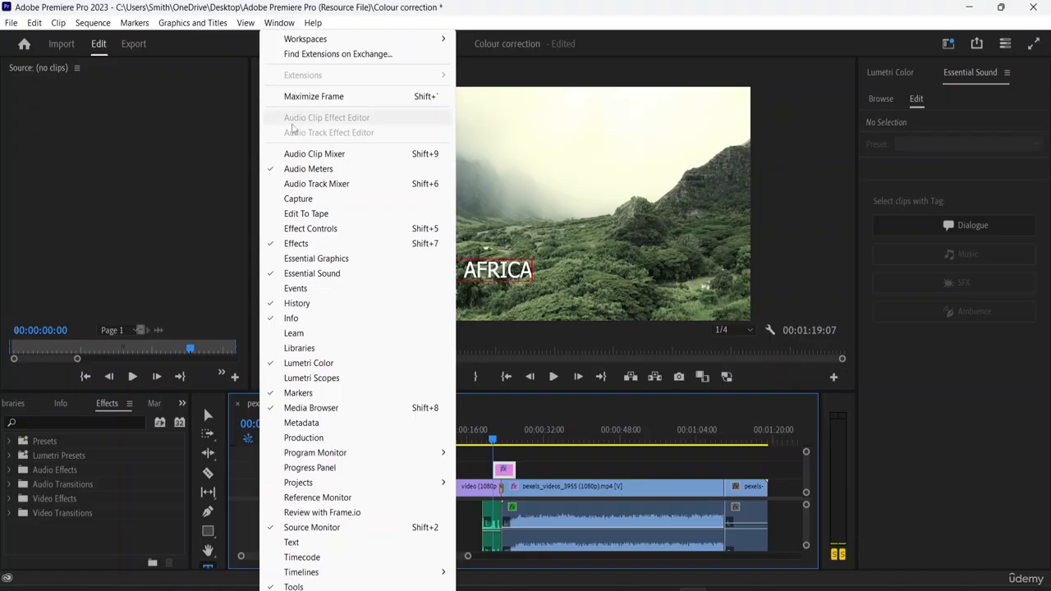
pyautogui.click(307, 261)
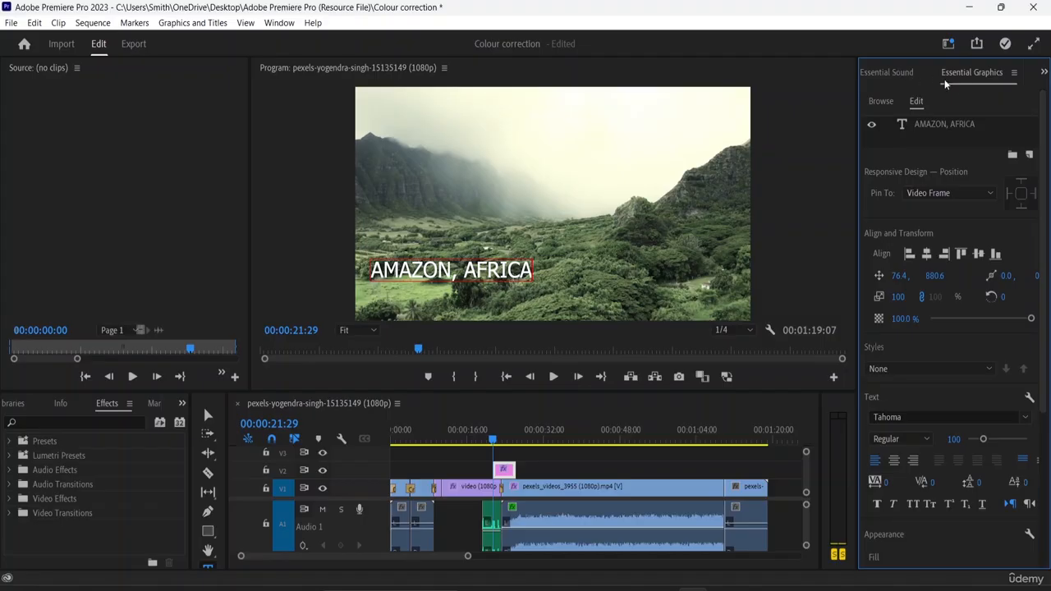
pyautogui.click(903, 72)
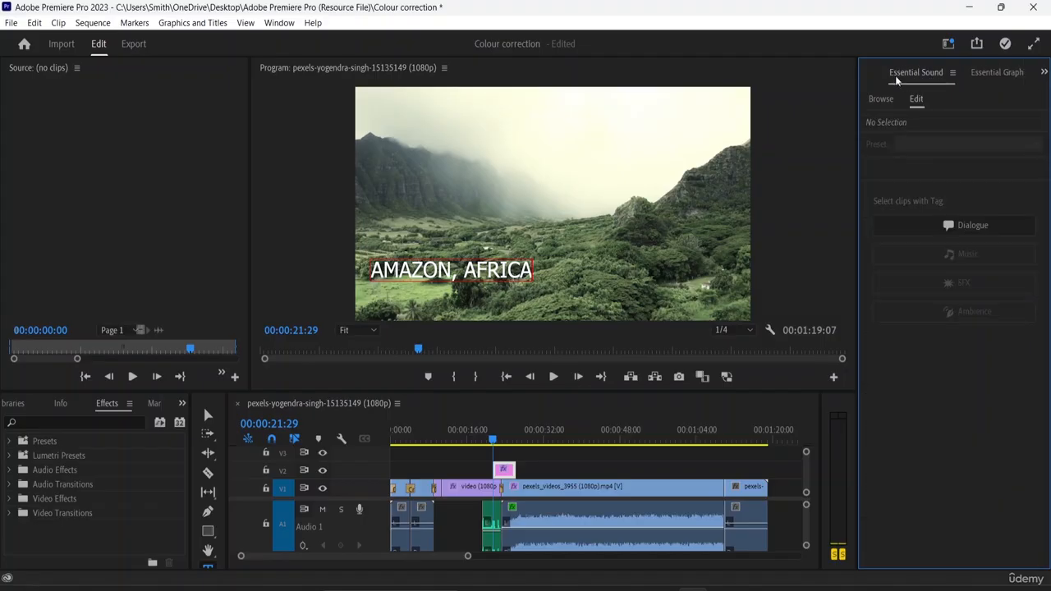
pyautogui.click(867, 73)
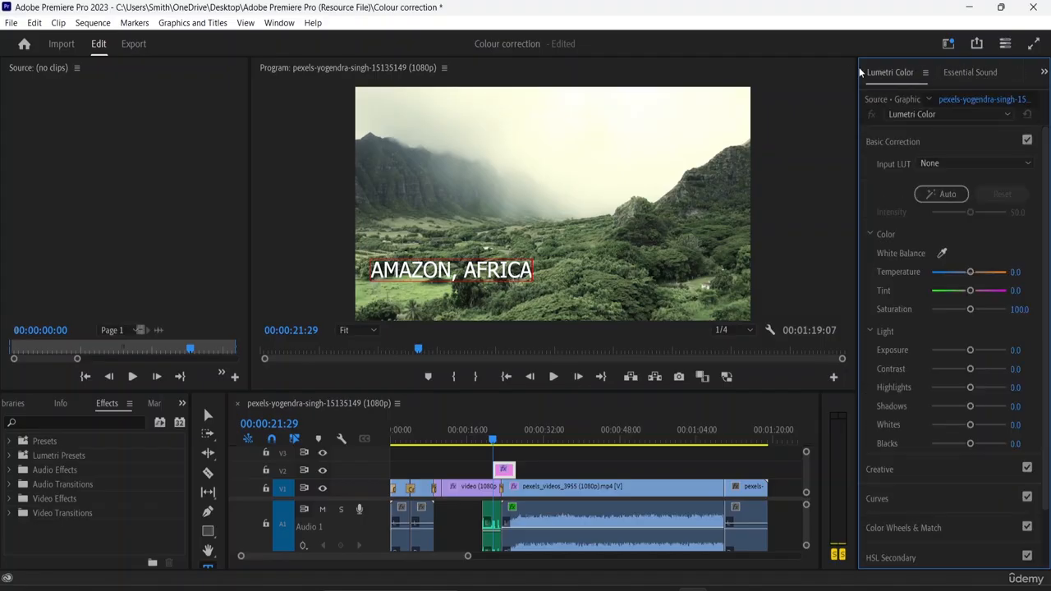
pyautogui.click(960, 78)
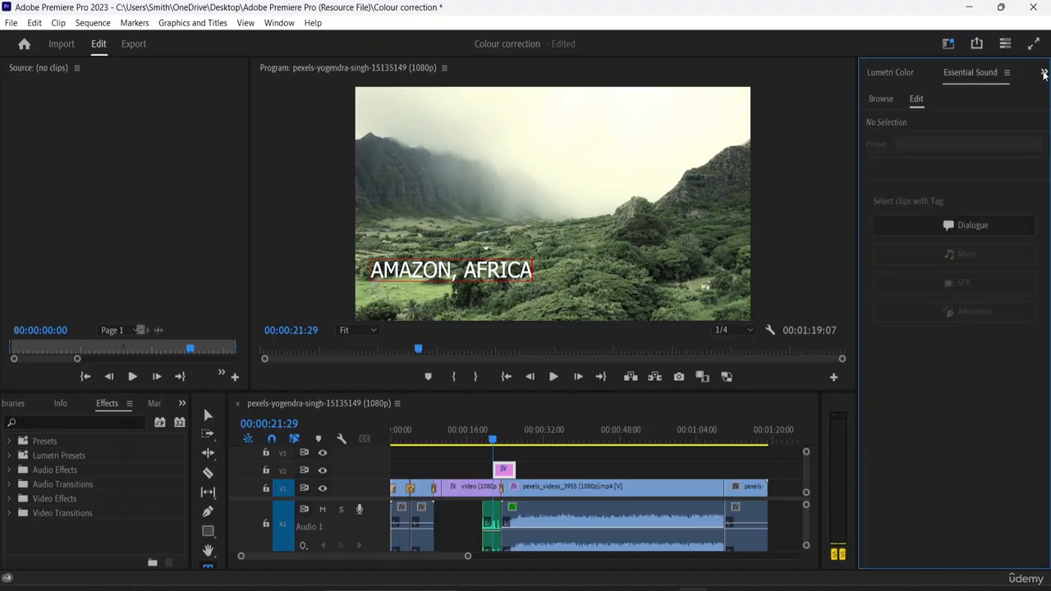
pyautogui.click(1044, 73)
pyautogui.click(1001, 123)
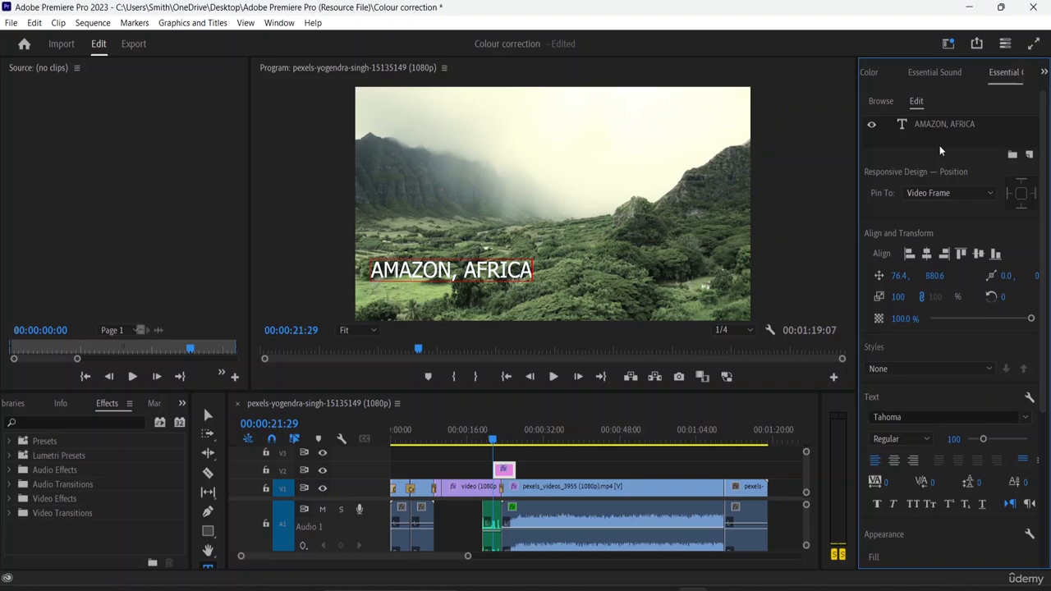
pyautogui.click(947, 72)
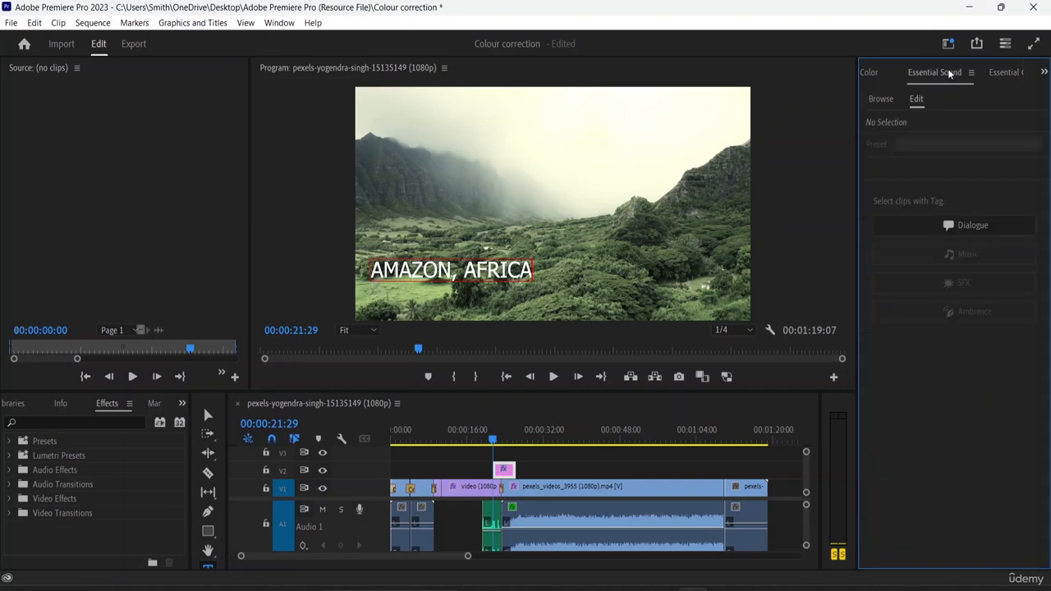
pyautogui.click(875, 73)
pyautogui.click(970, 73)
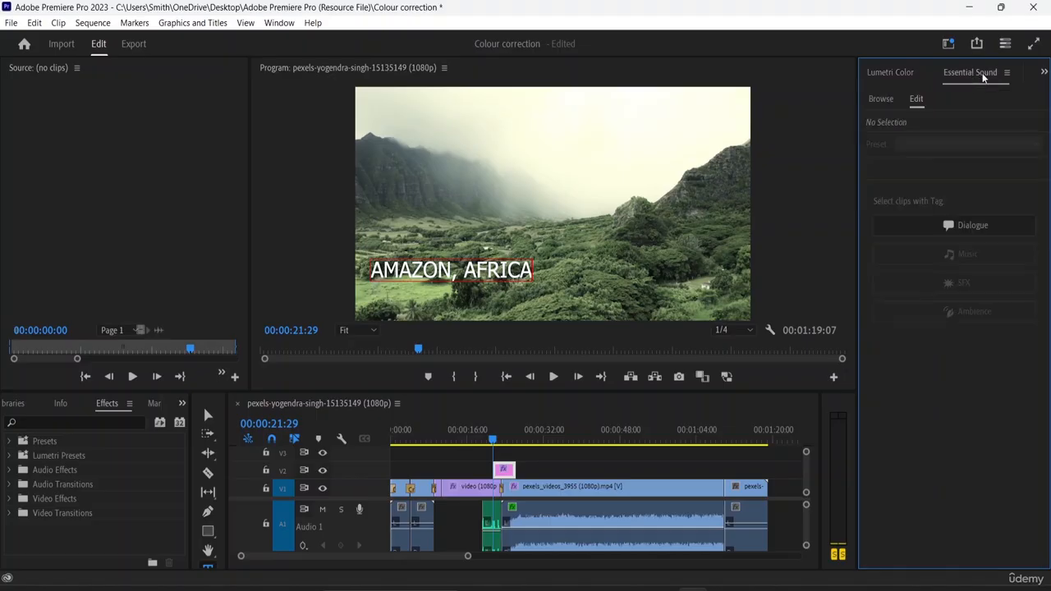
pyautogui.click(1043, 73)
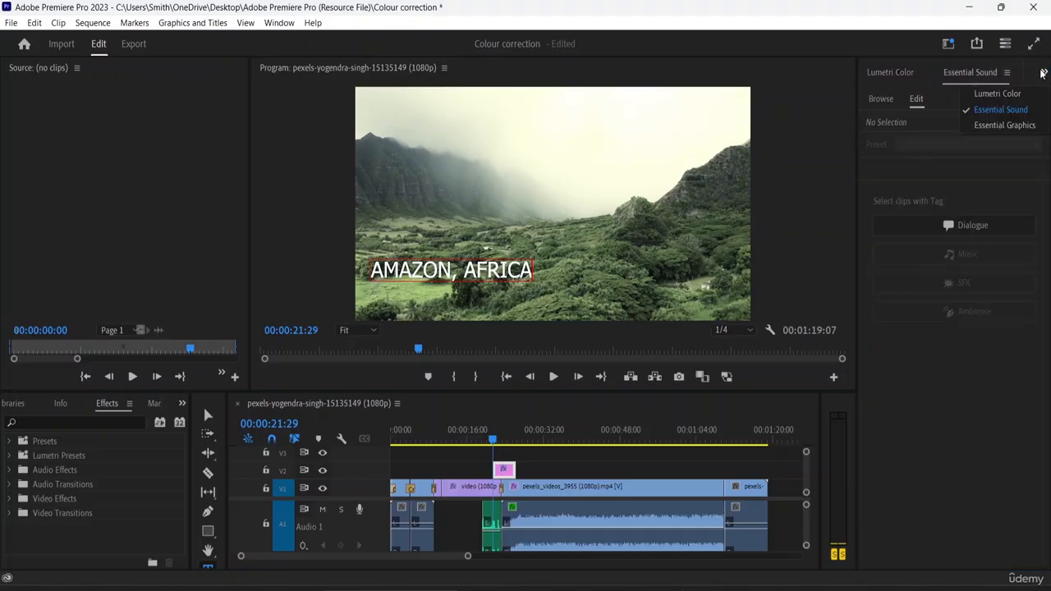
pyautogui.click(1003, 124)
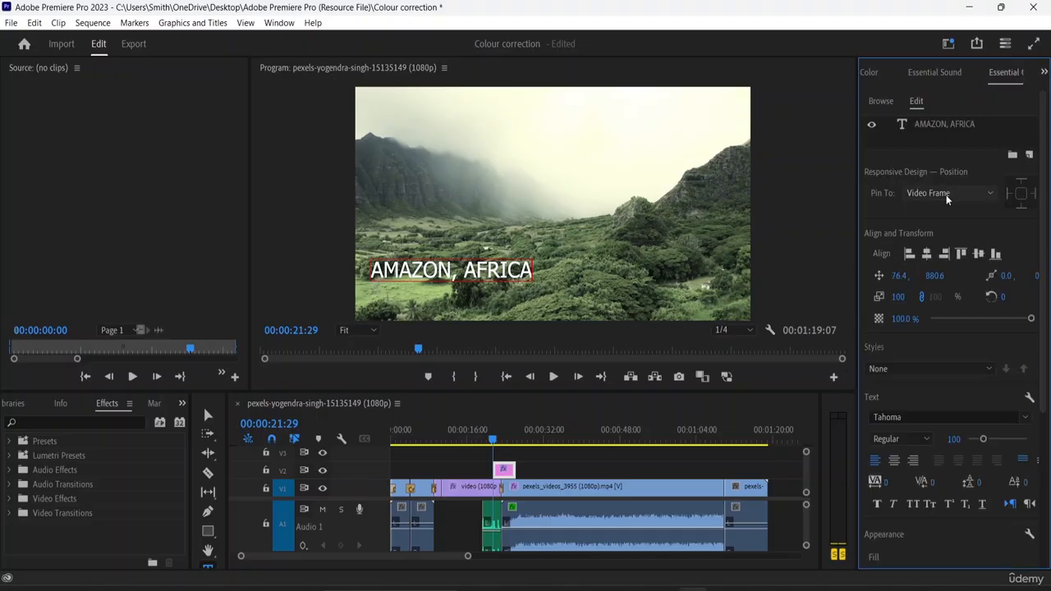
# Rewrite the title on two lines without the comma, with AMAZON above AFRICA
pyautogui.click(984, 124)
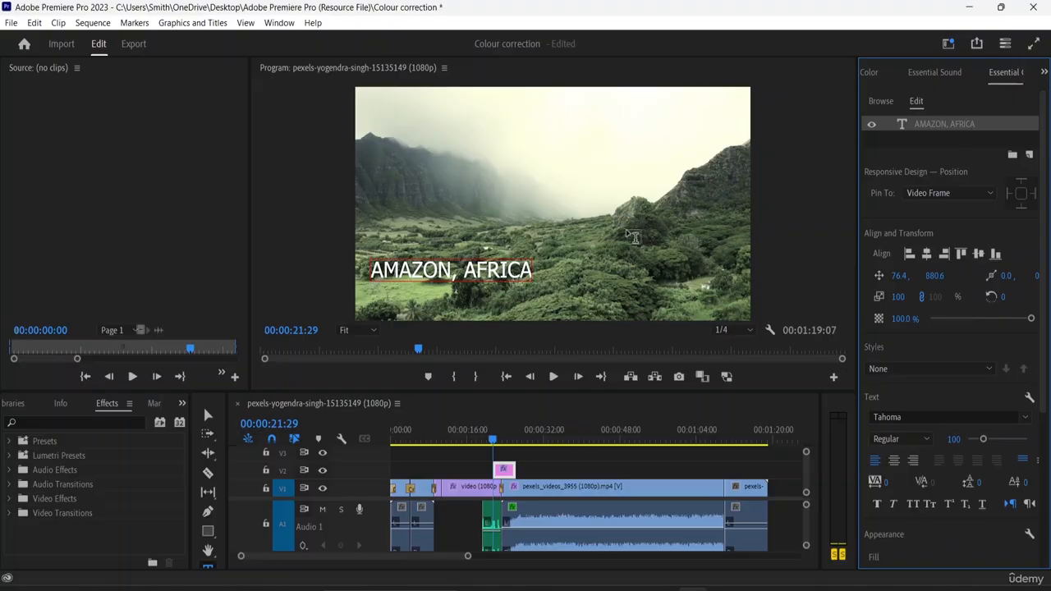
pyautogui.click(972, 122)
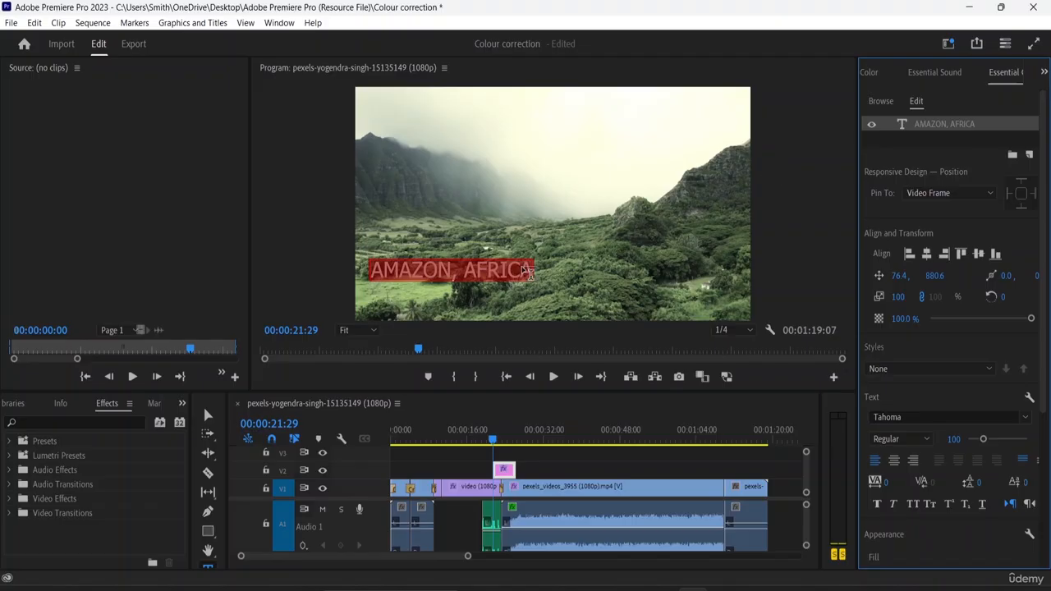
pyautogui.click(527, 272)
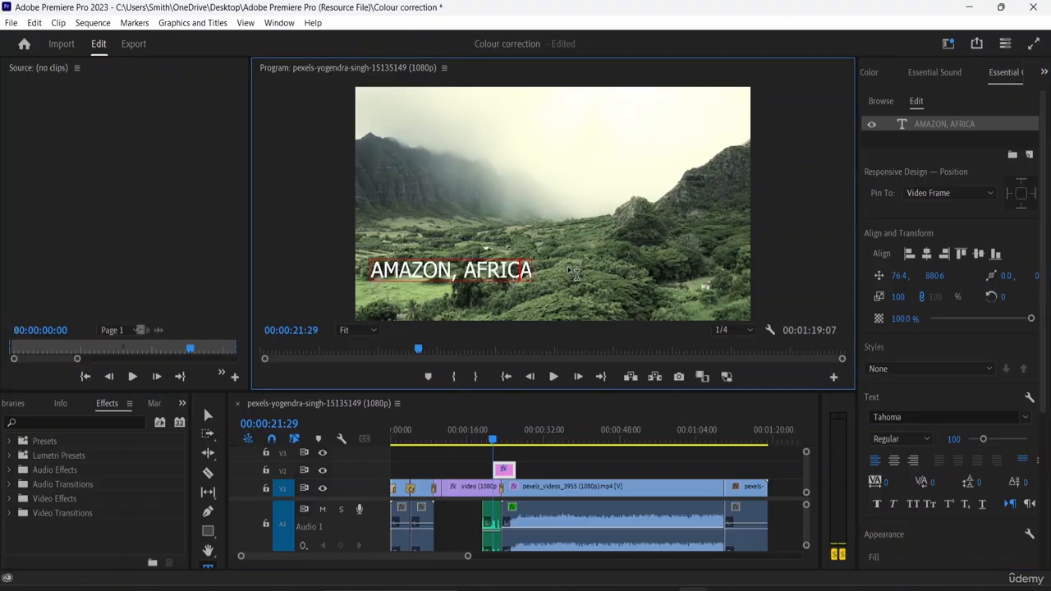
pyautogui.press('BackSpace')
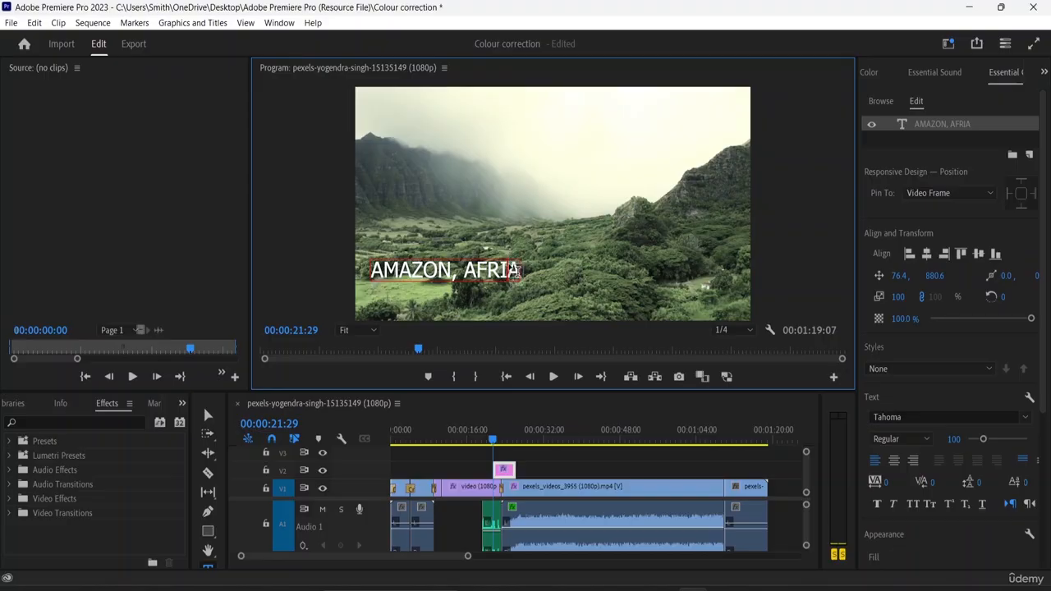
pyautogui.doubleClick(518, 271)
pyautogui.press('BackSpace')
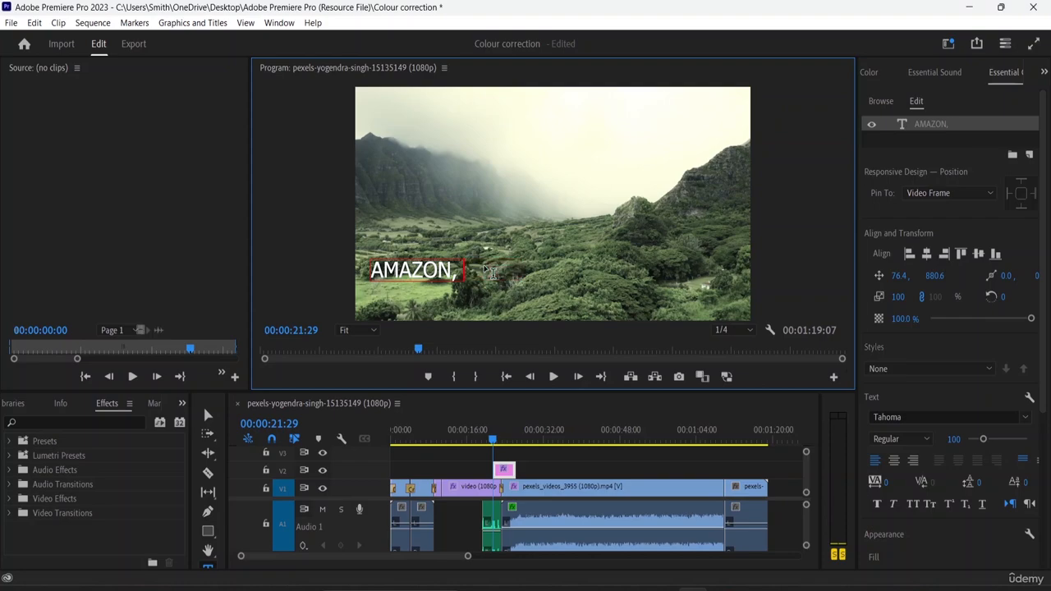
pyautogui.press('BackSpace')
pyautogui.write('AF')
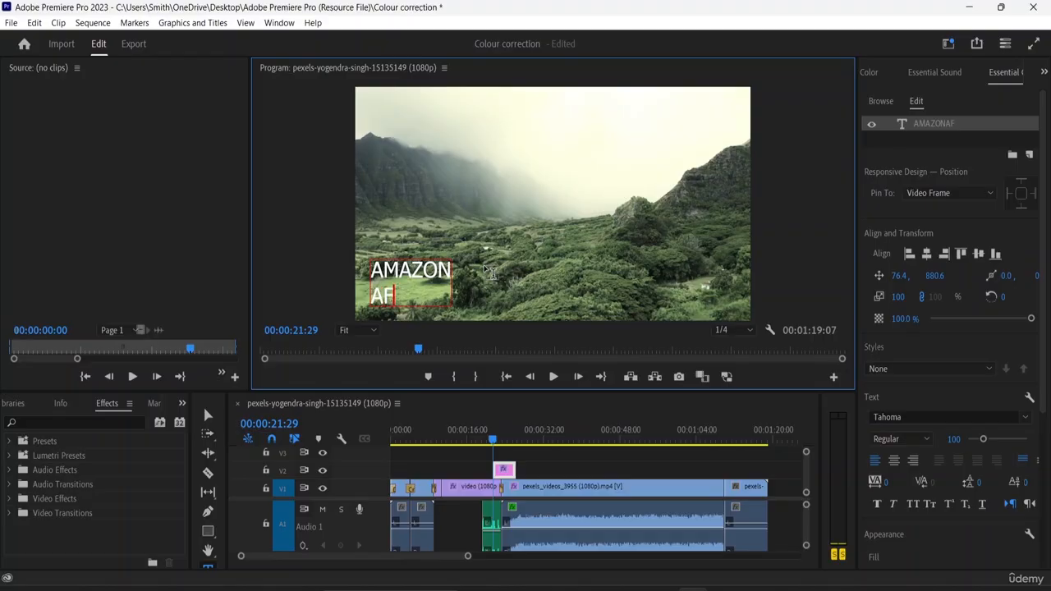
pyautogui.write('RICA')
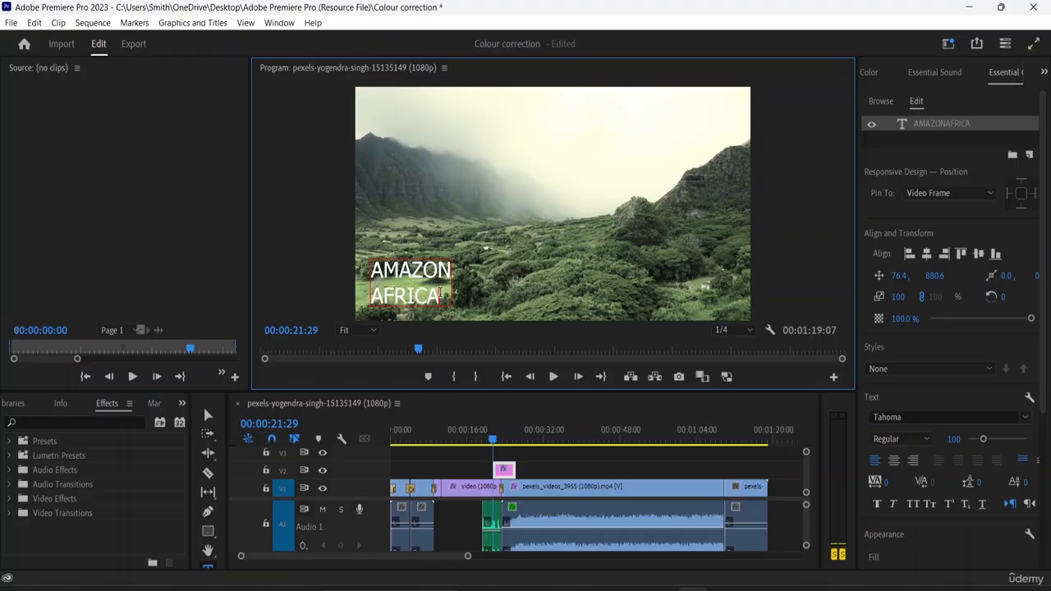
# Try centred and right paragraph alignment on the whole two-line title, returning it to left alignment
pyautogui.moveTo(441, 294); pyautogui.dragTo(370, 267)
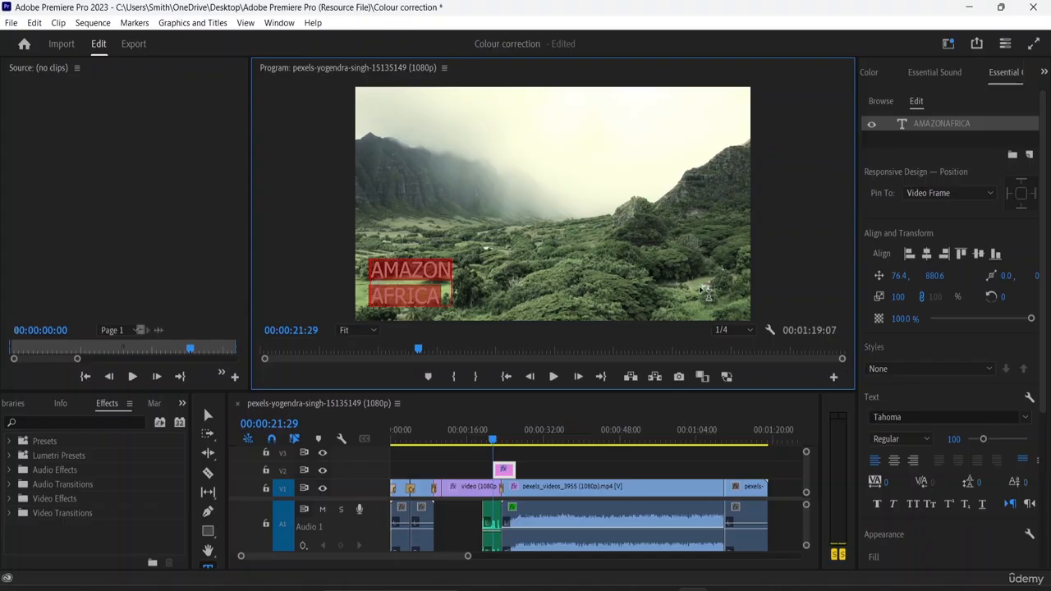
pyautogui.click(894, 460)
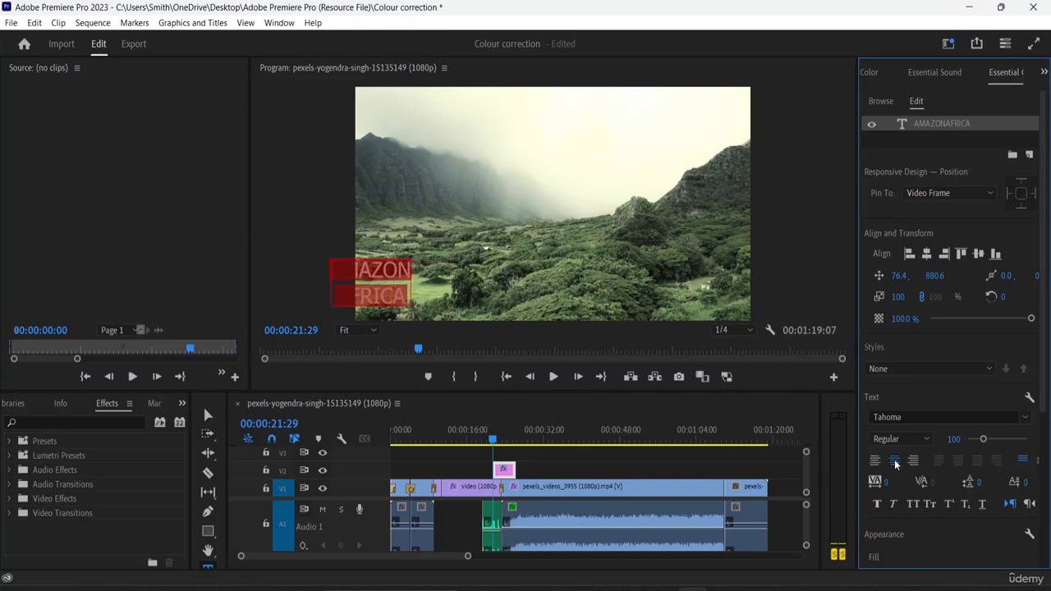
pyautogui.click(875, 460)
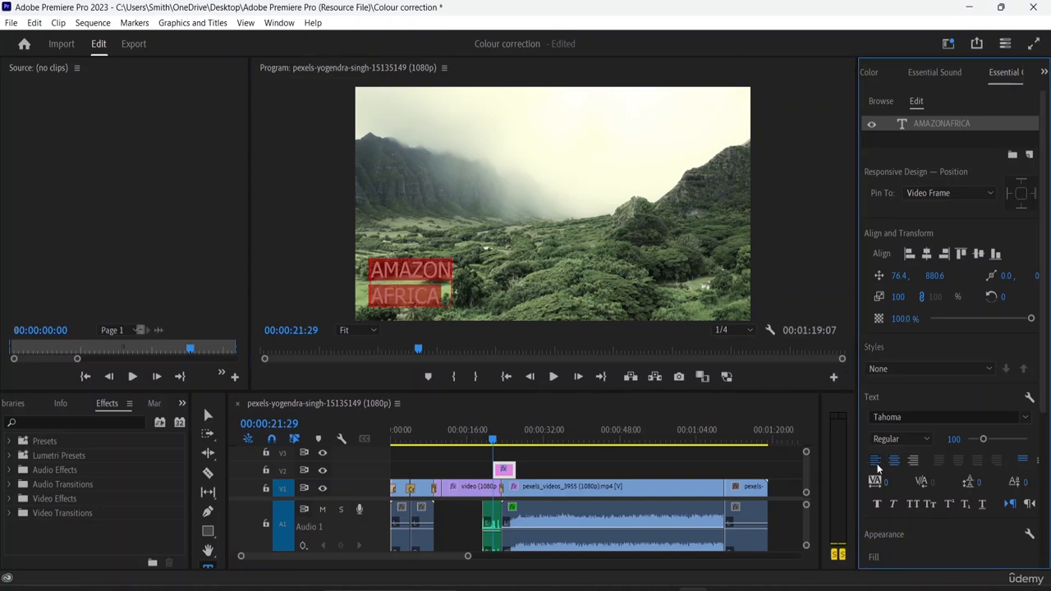
pyautogui.click(914, 464)
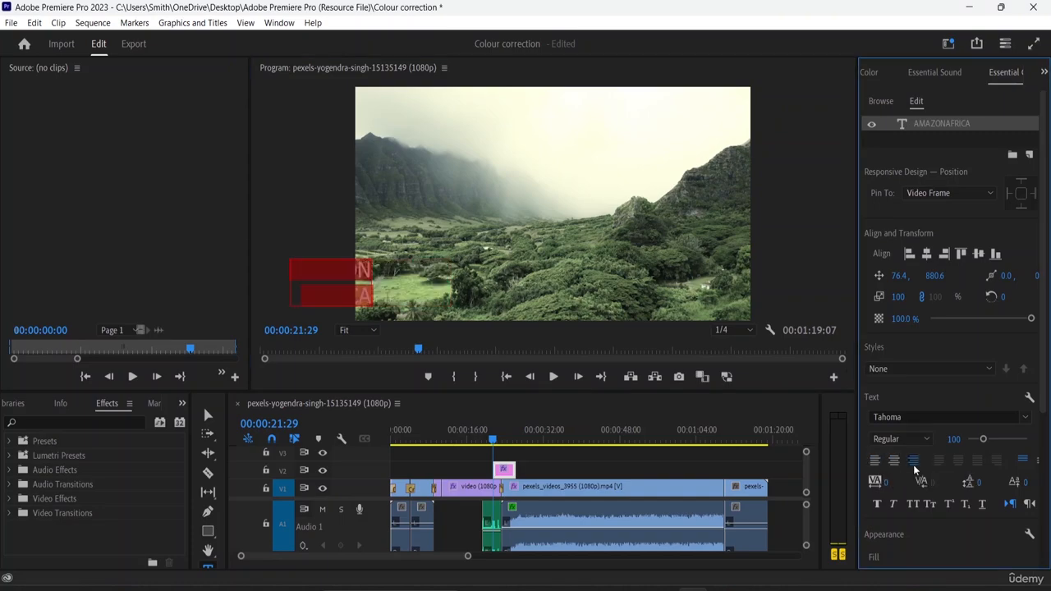
pyautogui.click(876, 461)
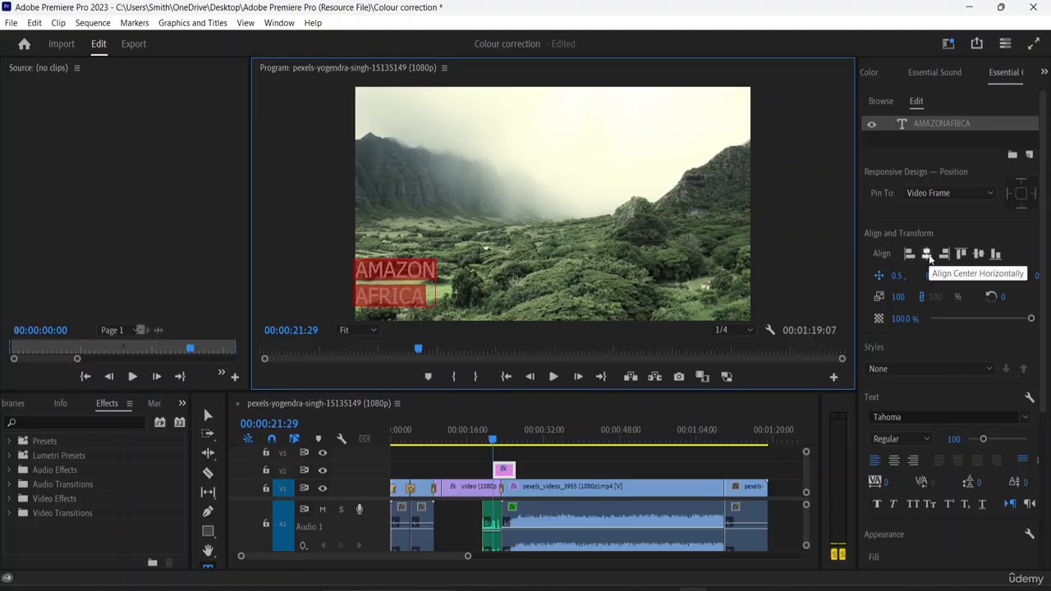
# Centre the two-line title horizontally in the video frame
pyautogui.click(927, 256)
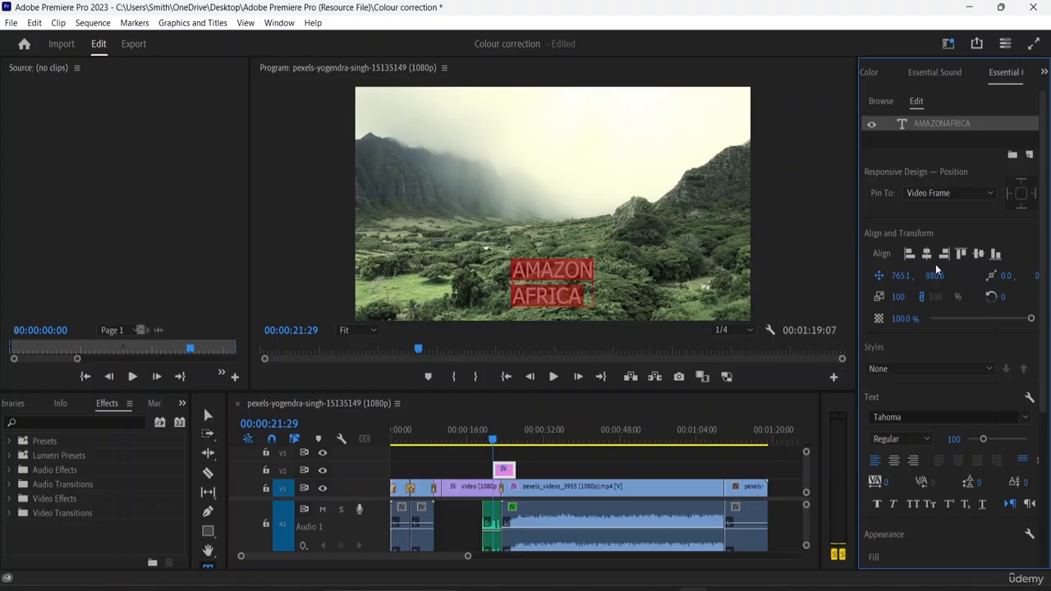
# Try right and left frame alignment for the title, leaving it horizontally centred along the frame's upper edge
pyautogui.click(945, 255)
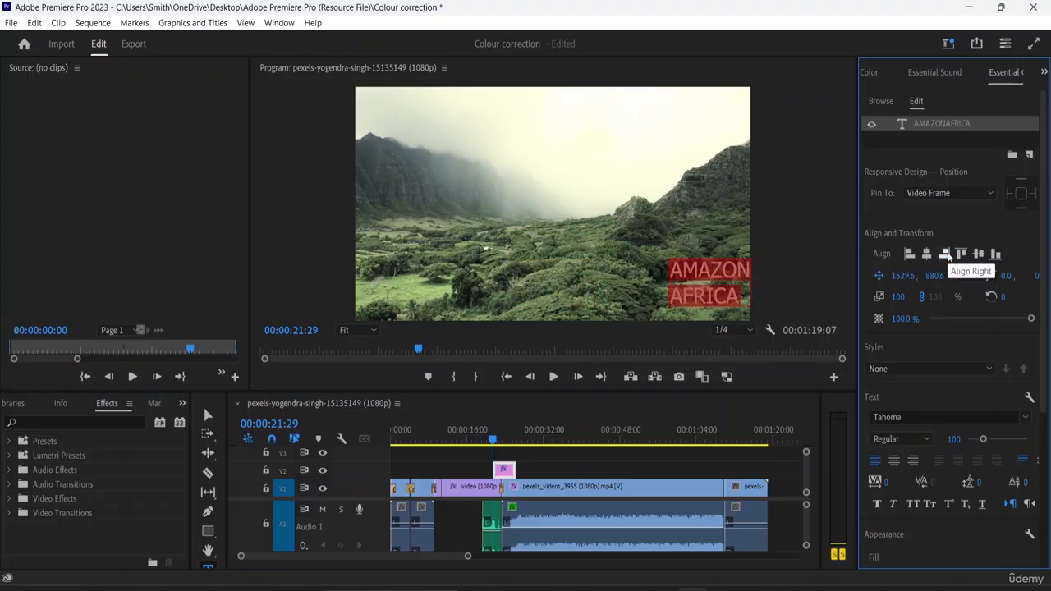
pyautogui.click(927, 256)
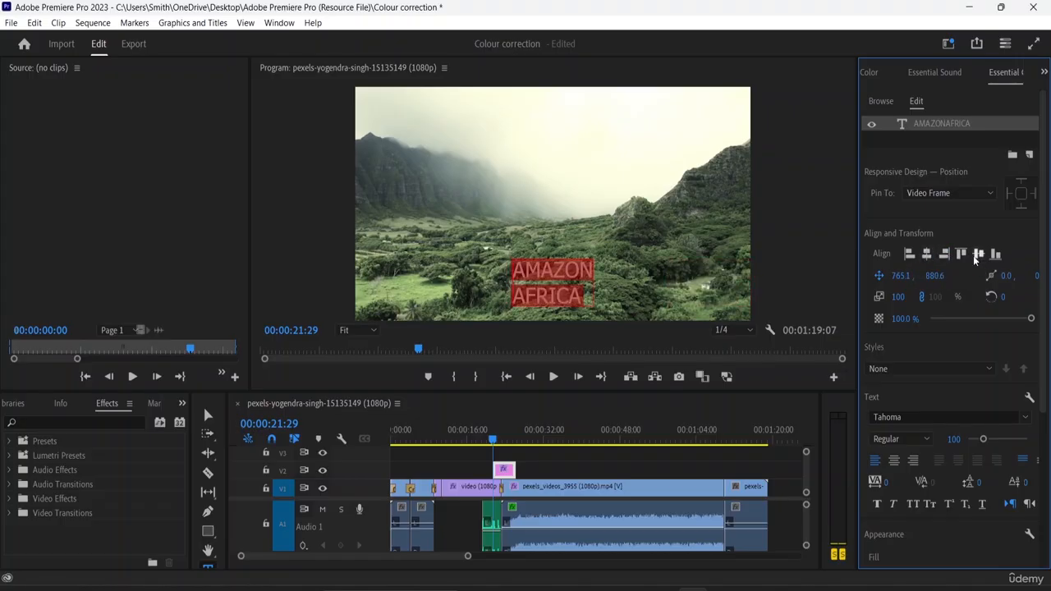
pyautogui.click(960, 254)
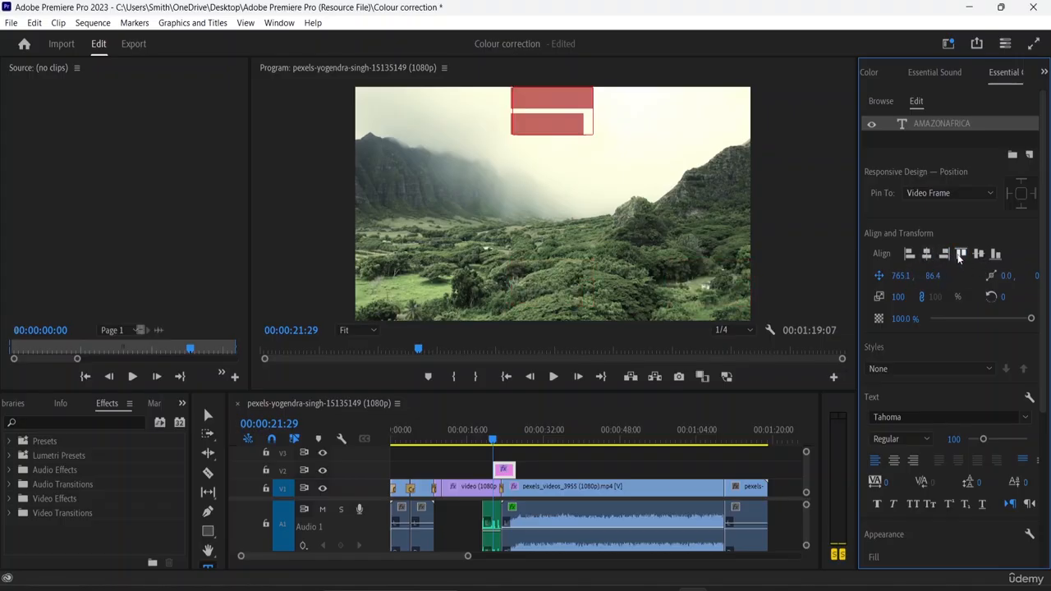
pyautogui.click(910, 256)
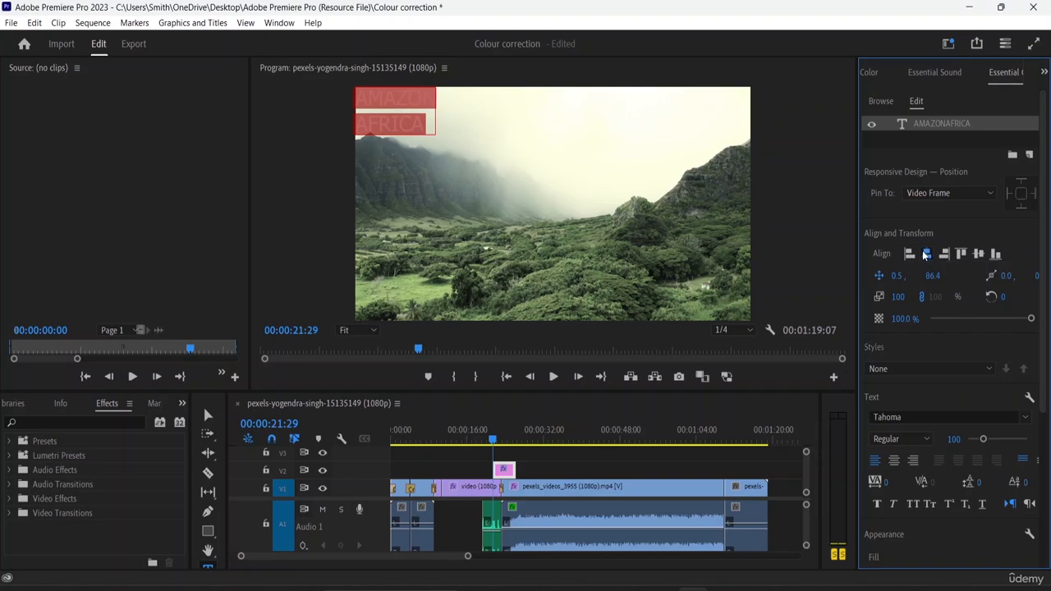
pyautogui.click(926, 255)
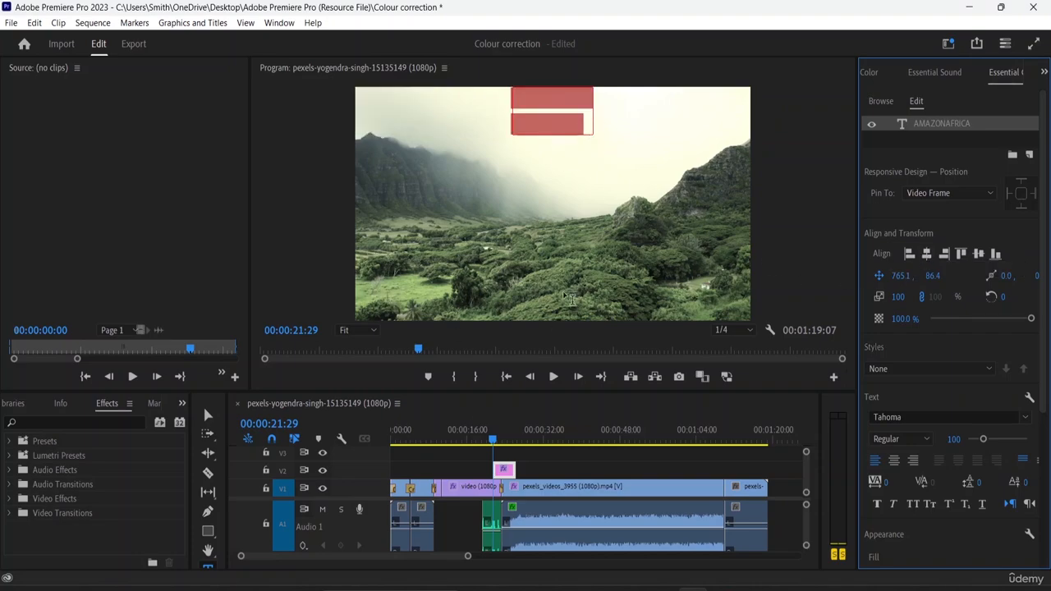
# Enlarge the title to about 129% and move it down from the frame edge to about 725, 172.4
pyautogui.click(506, 470)
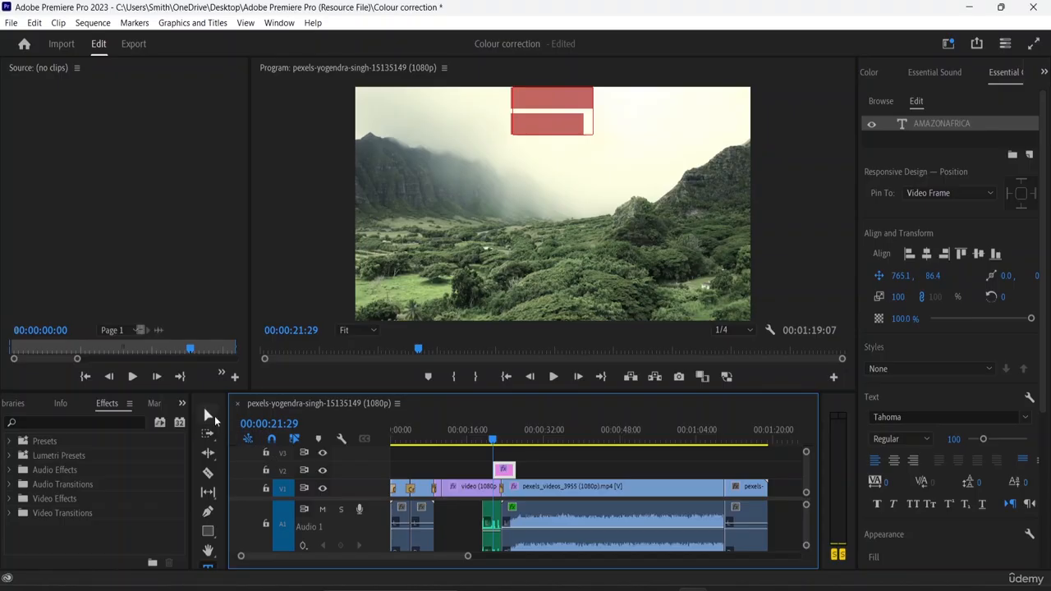
pyautogui.click(211, 416)
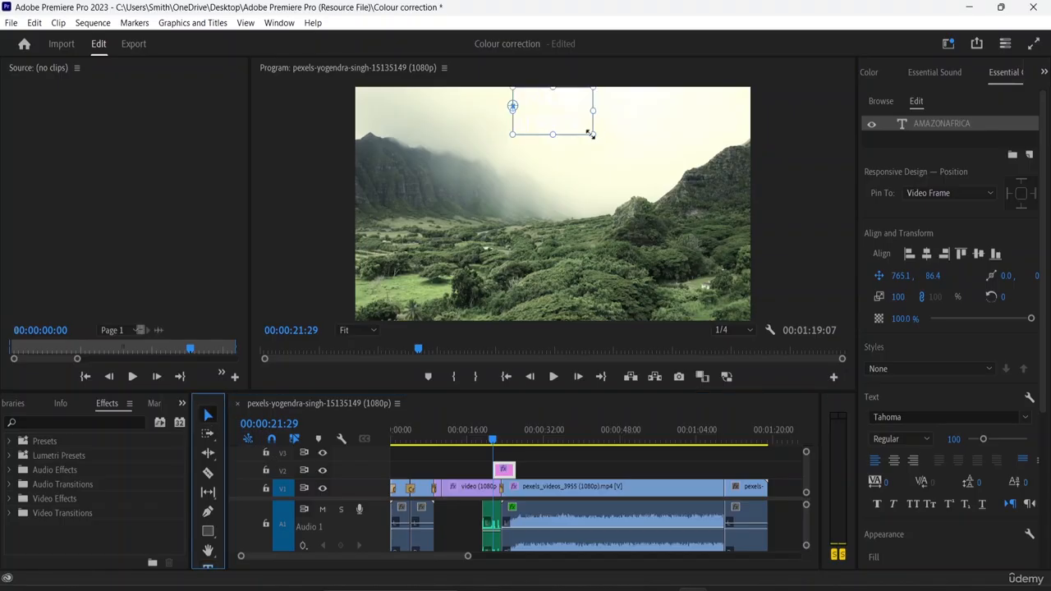
pyautogui.moveTo(589, 133); pyautogui.dragTo(600, 148)
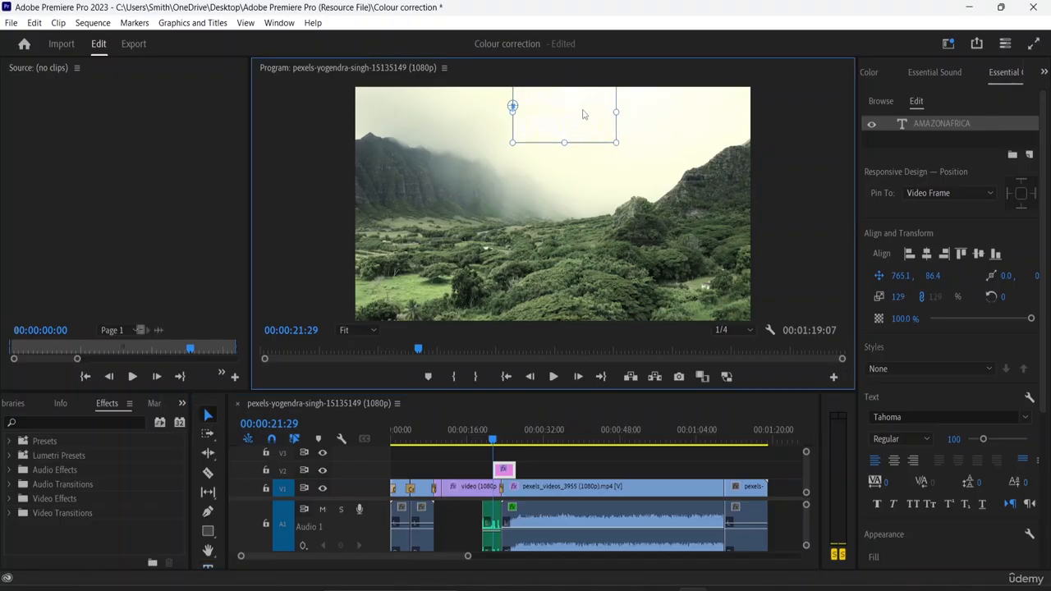
pyautogui.moveTo(584, 110); pyautogui.dragTo(576, 133)
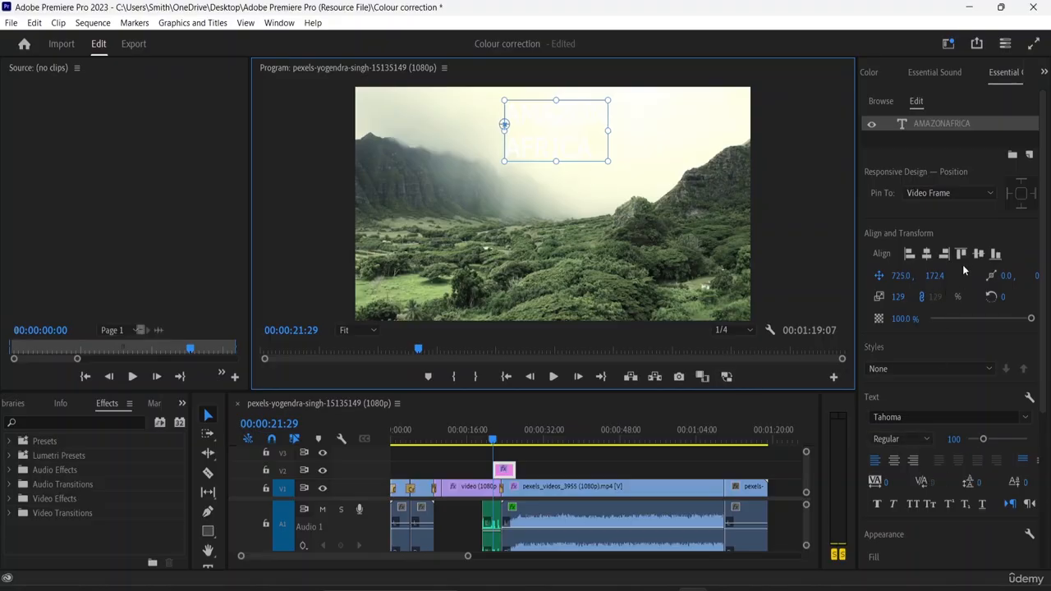
# Change the title's fill to the very dark red 200F0F
pyautogui.scroll(-2, 962, 264)
pyautogui.scroll(-3, 963, 263)
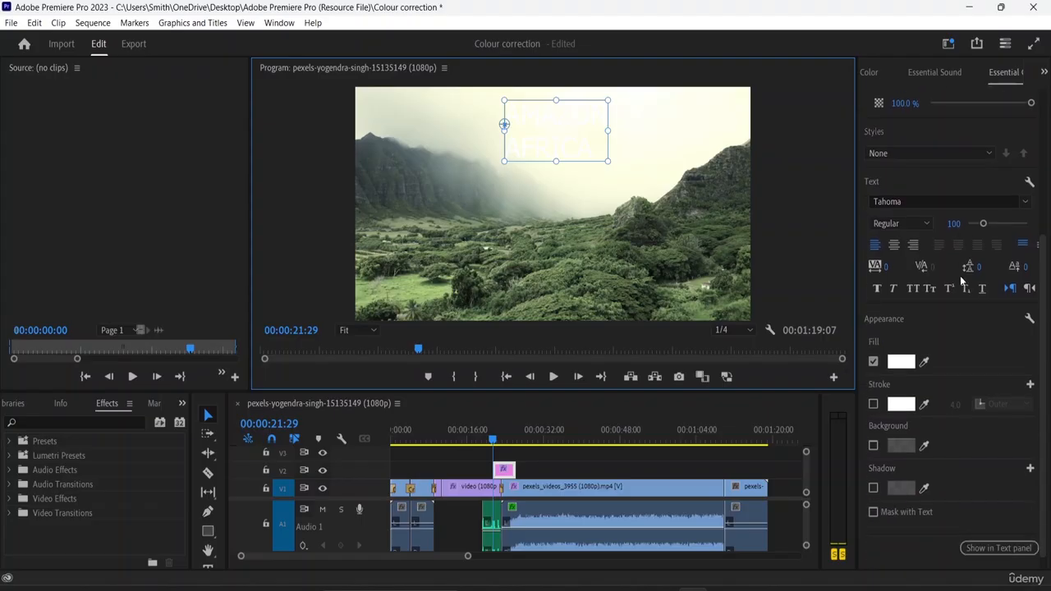
pyautogui.click(901, 367)
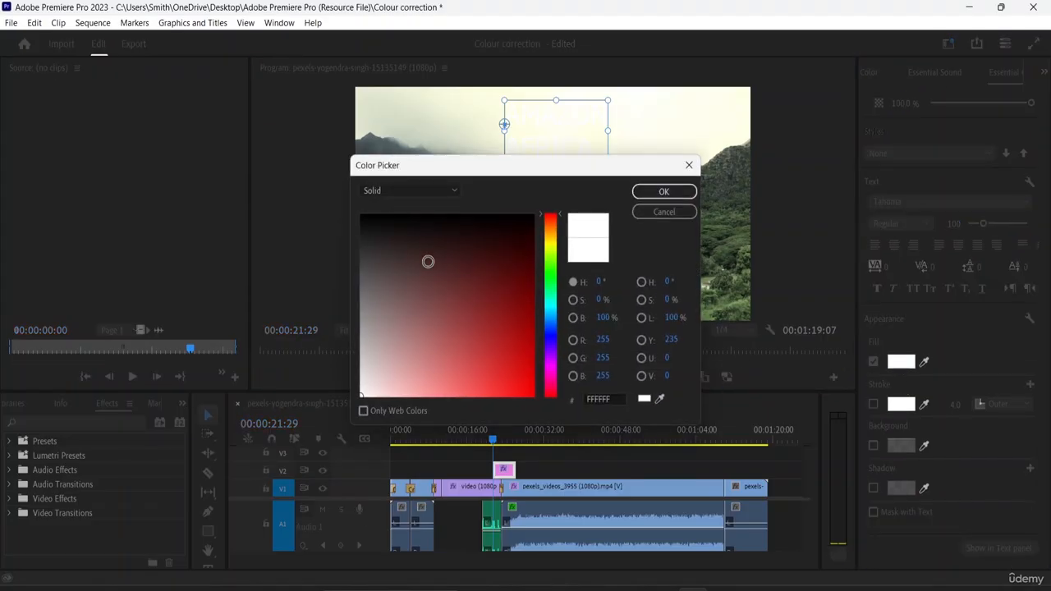
pyautogui.click(455, 236)
pyautogui.click(454, 236)
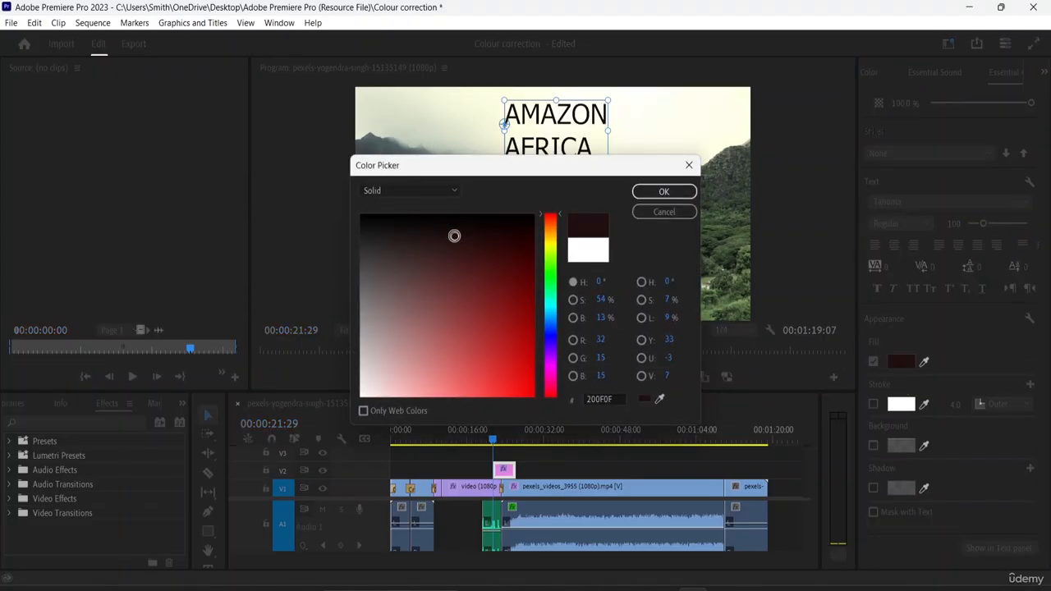
pyautogui.click(664, 192)
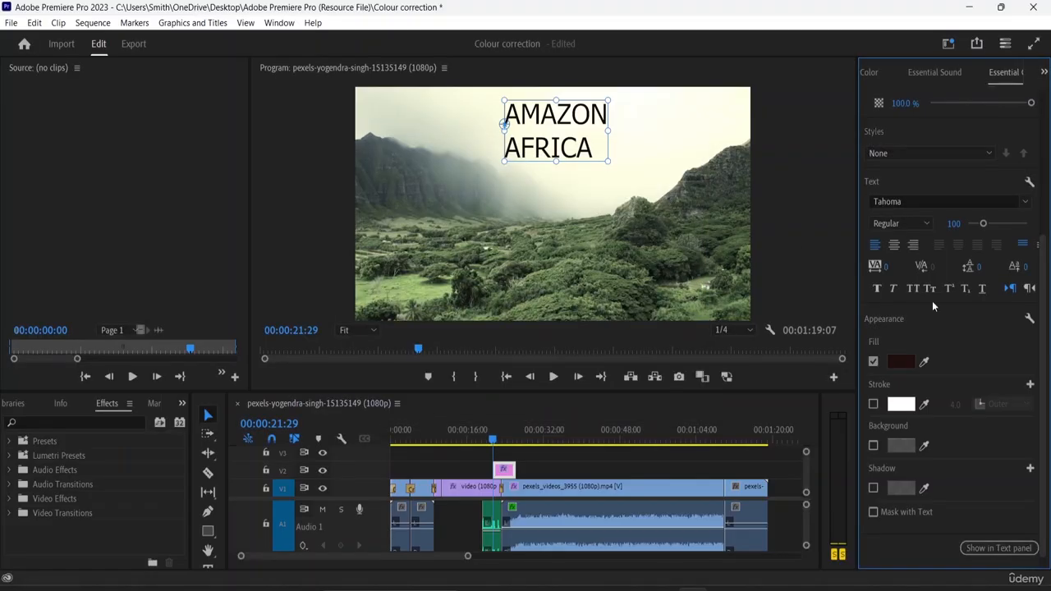
# Enable a stroke on the title and set its colour to dark red 762020
pyautogui.click(873, 404)
pyautogui.click(902, 404)
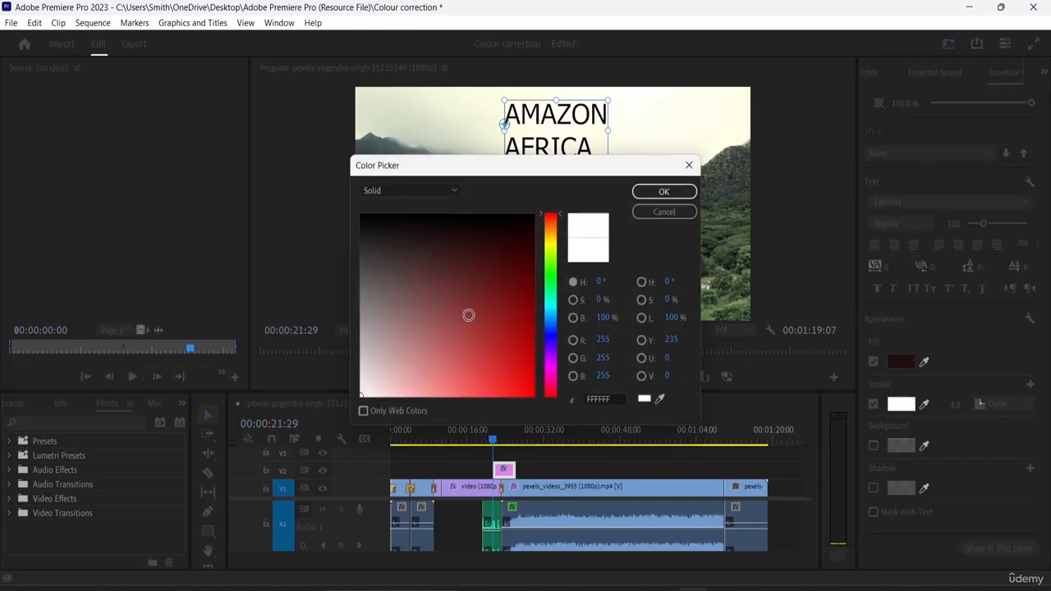
pyautogui.click(486, 297)
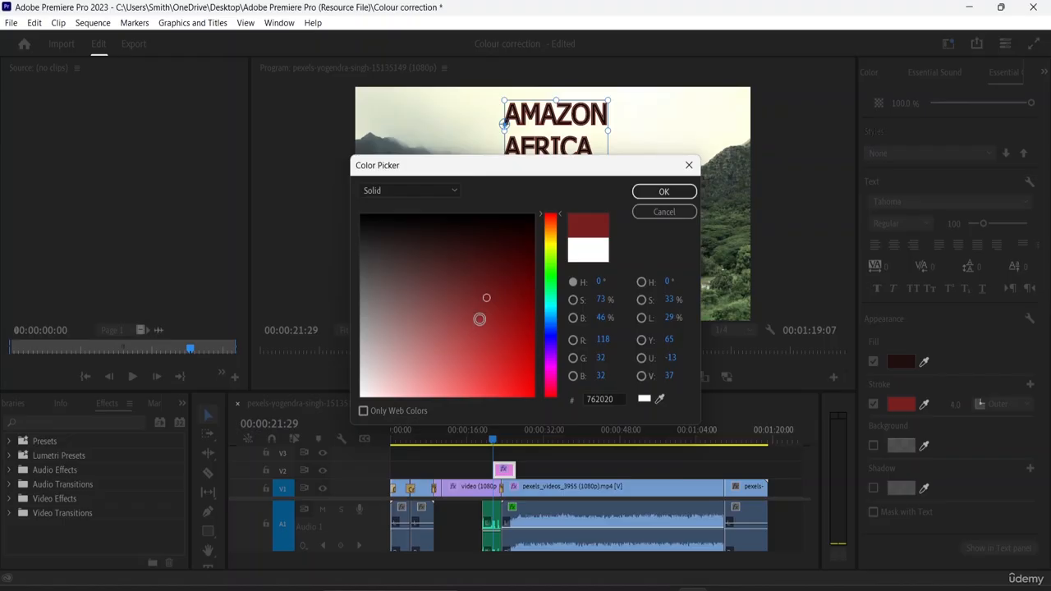
pyautogui.click(663, 191)
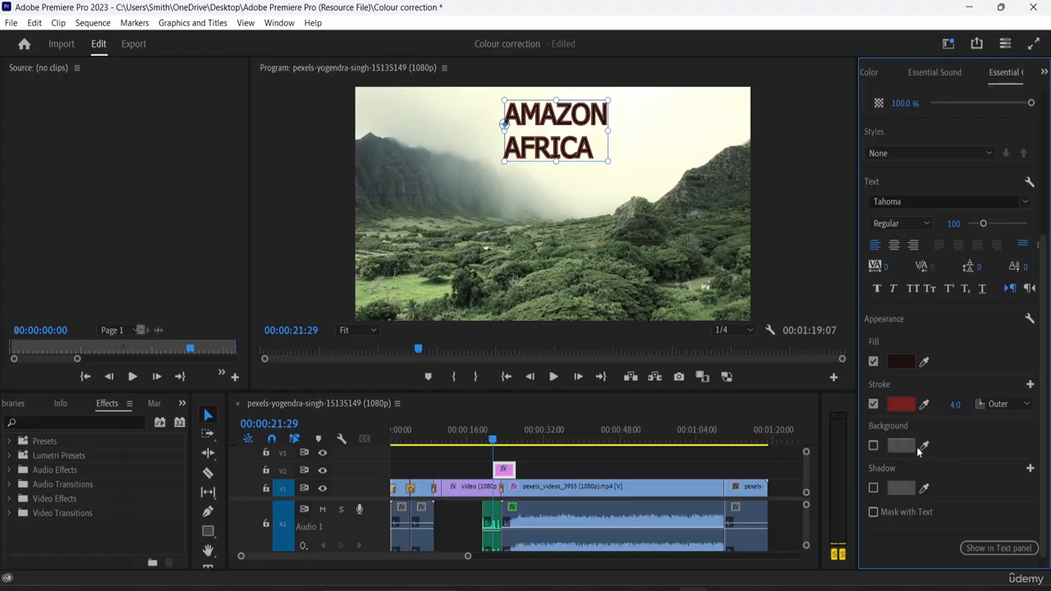
# Shift the title's horizontal anchor point to -4.0
pyautogui.scroll(1, 918, 450)
pyautogui.scroll(2, 908, 453)
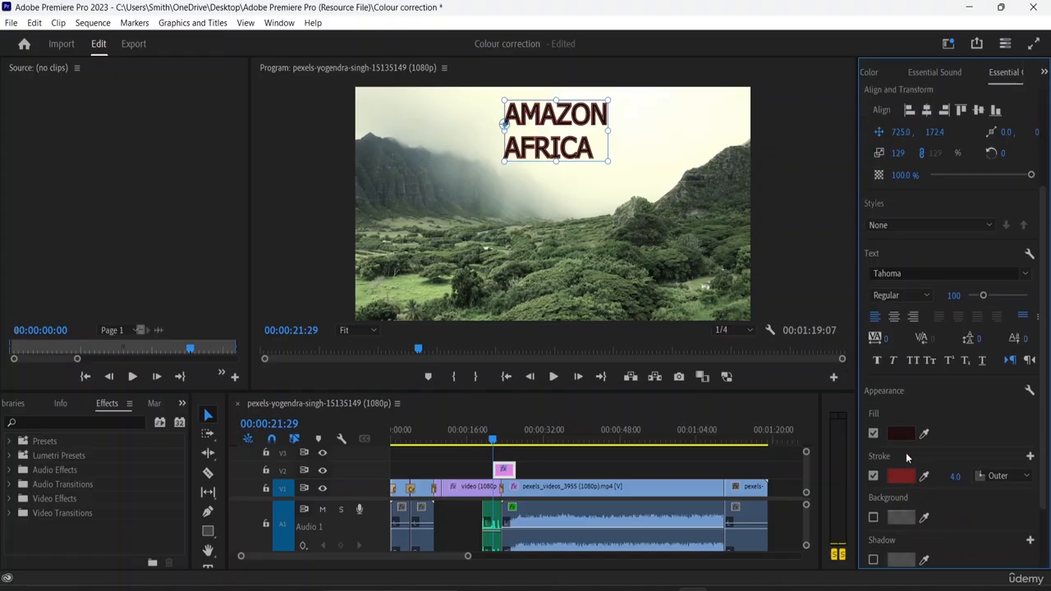
pyautogui.scroll(-3, 906, 448)
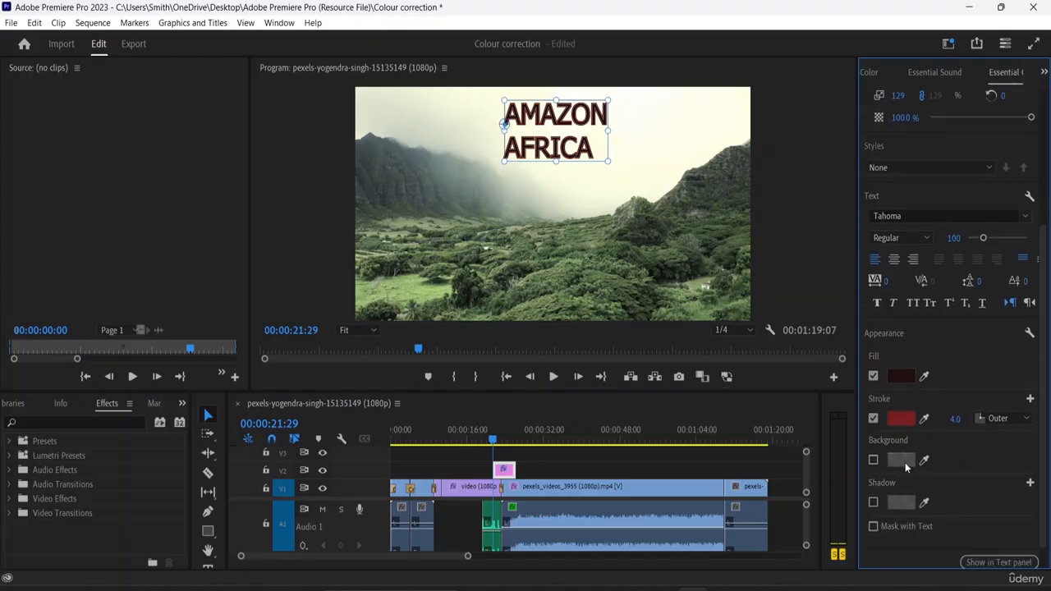
pyautogui.scroll(2, 947, 344)
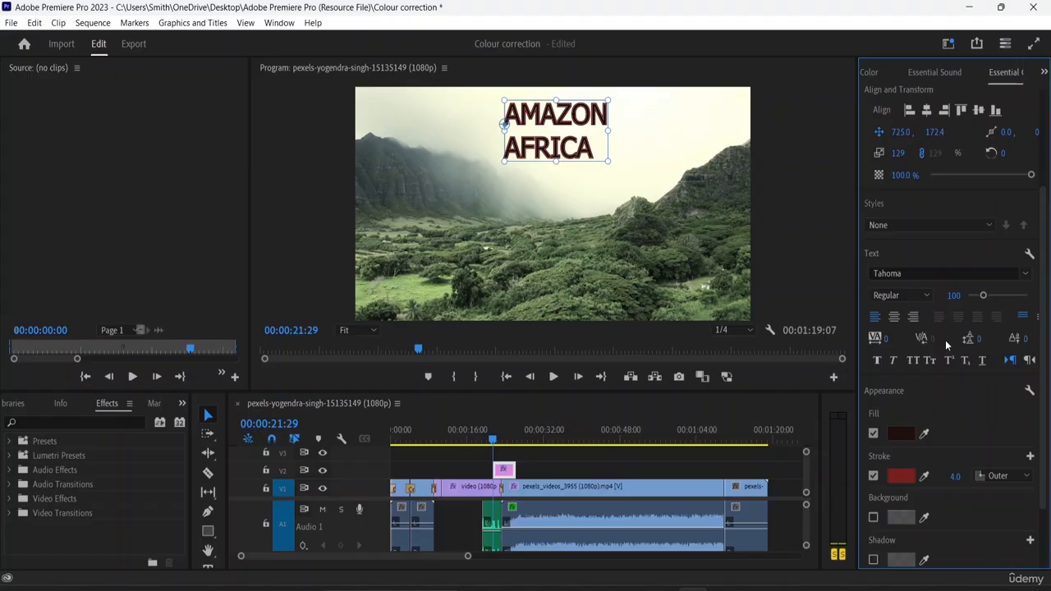
pyautogui.scroll(1, 945, 340)
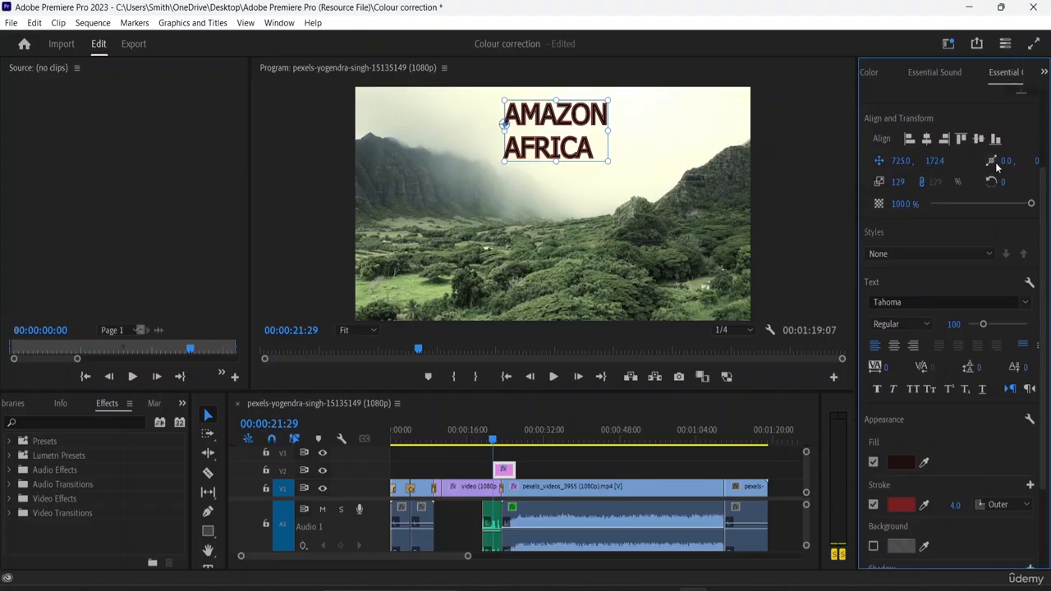
pyautogui.moveTo(1006, 160); pyautogui.dragTo(1006, 186)
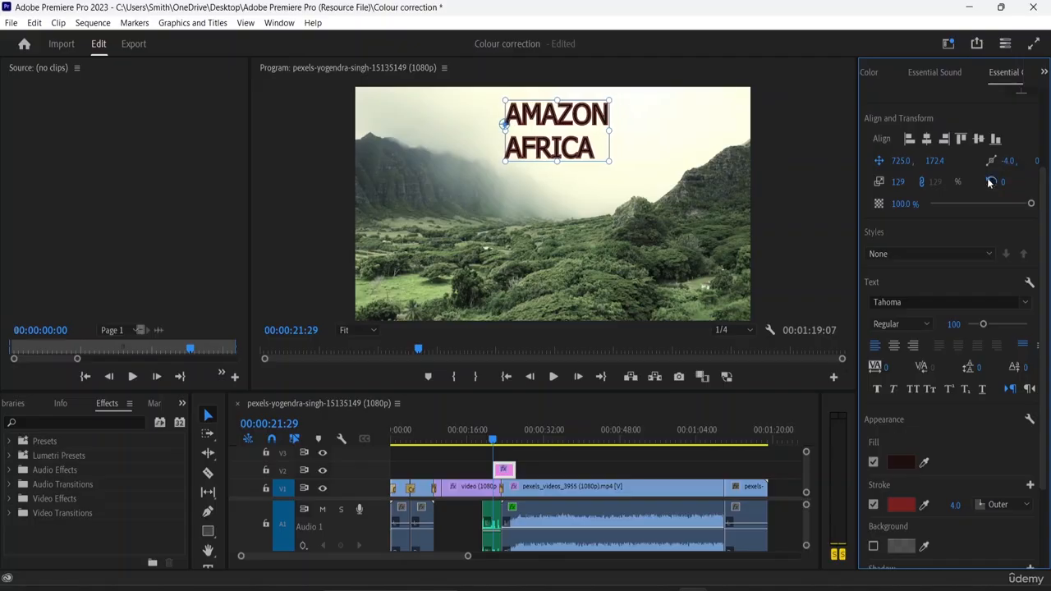
# Try rotating the title to 26°, returning its rotation to 0° and keeping the rotation keyframes
pyautogui.click(990, 181)
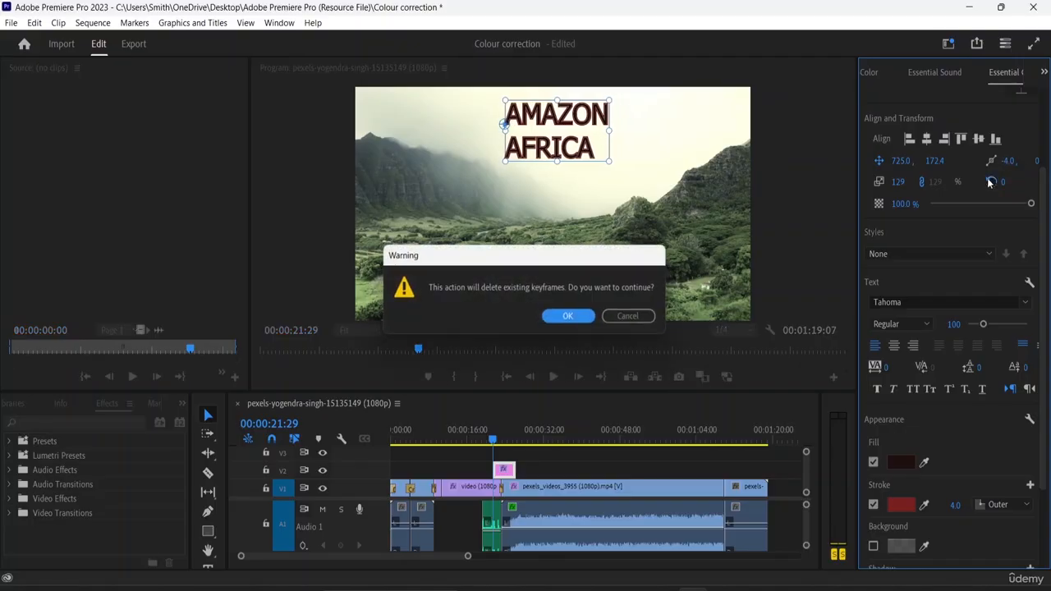
pyautogui.click(633, 315)
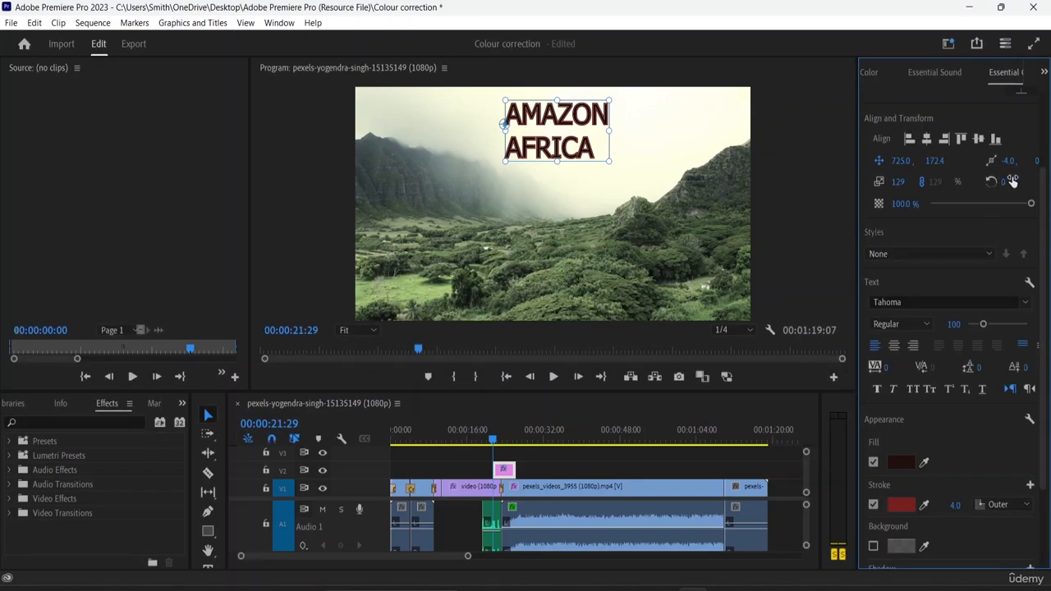
pyautogui.moveTo(1003, 183)
pyautogui.mouseDown()
pyautogui.moveTo(993, 183)
pyautogui.moveTo(1022, 179)
pyautogui.mouseUp()
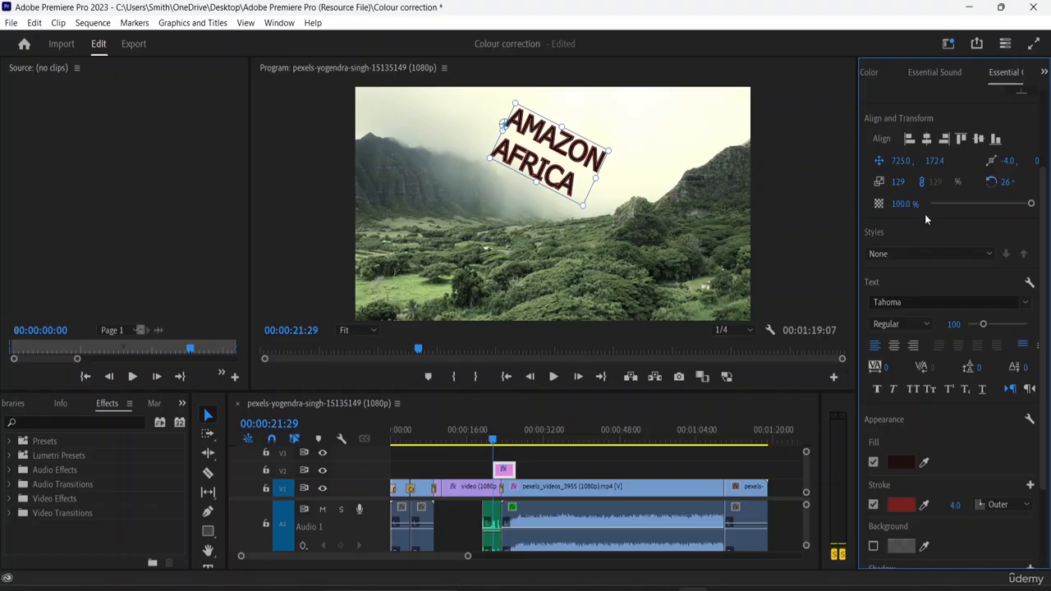
pyautogui.click(1006, 182)
pyautogui.write('0')
pyautogui.press('Return')
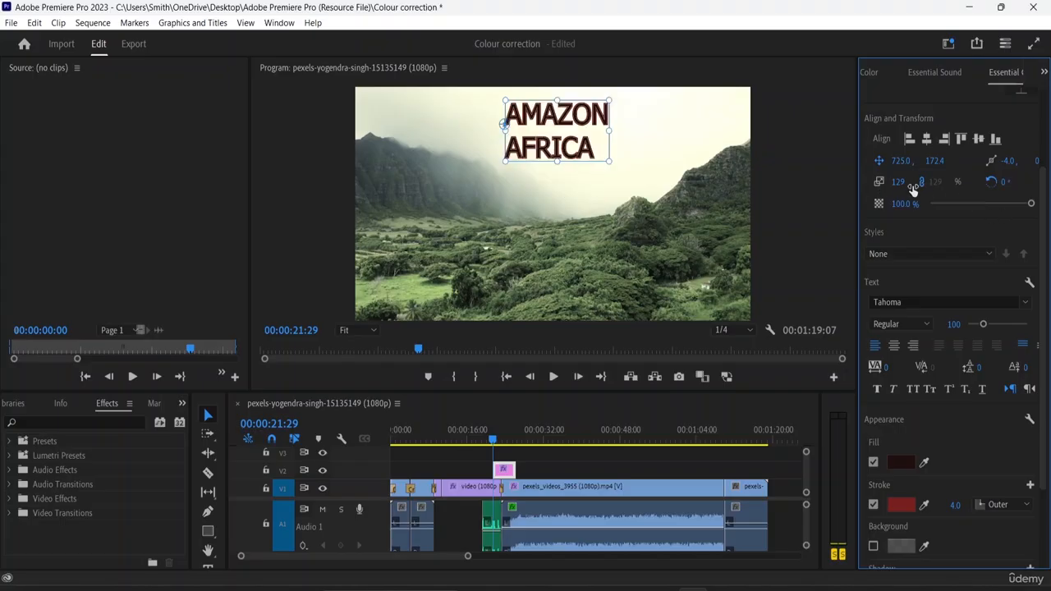
# Try scaling the title to 155, unlinking the scale to set its width to 163, and relink both dimensions
pyautogui.moveTo(910, 184)
pyautogui.mouseDown()
pyautogui.moveTo(898, 189)
pyautogui.moveTo(929, 187)
pyautogui.mouseUp()
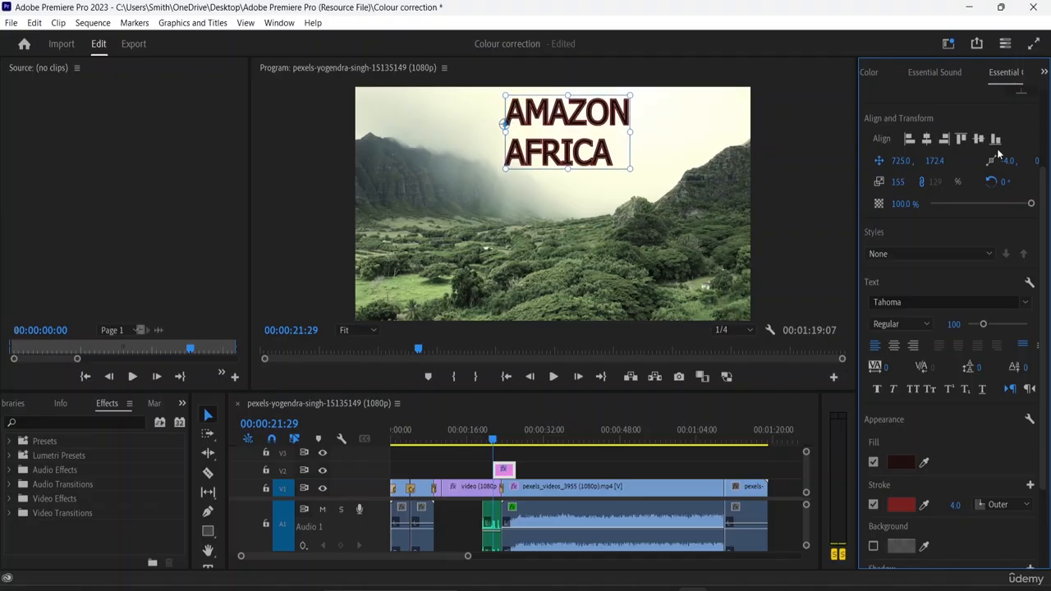
pyautogui.click(920, 181)
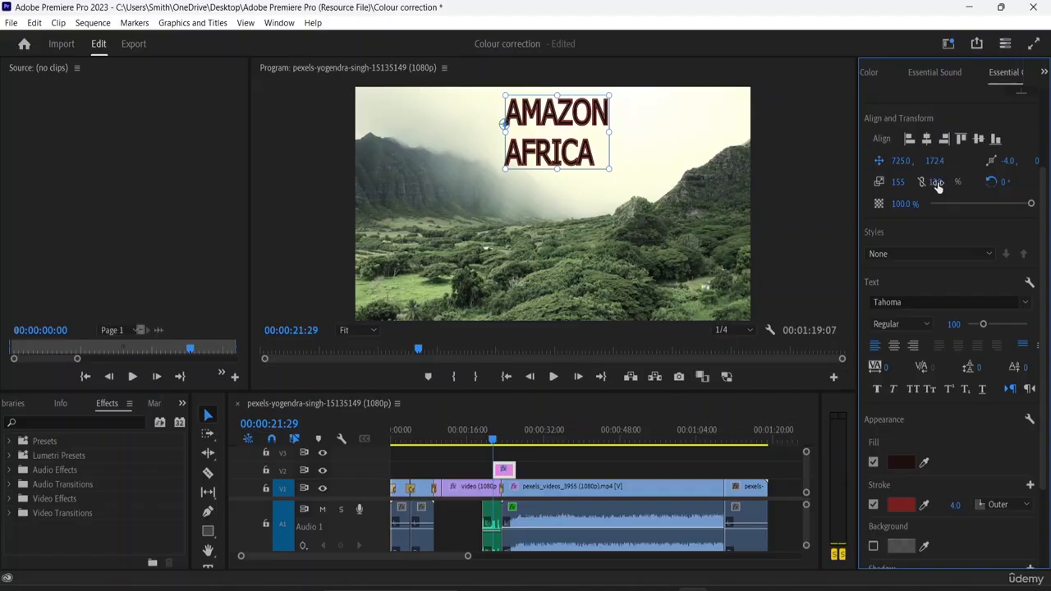
pyautogui.moveTo(939, 187); pyautogui.dragTo(995, 179)
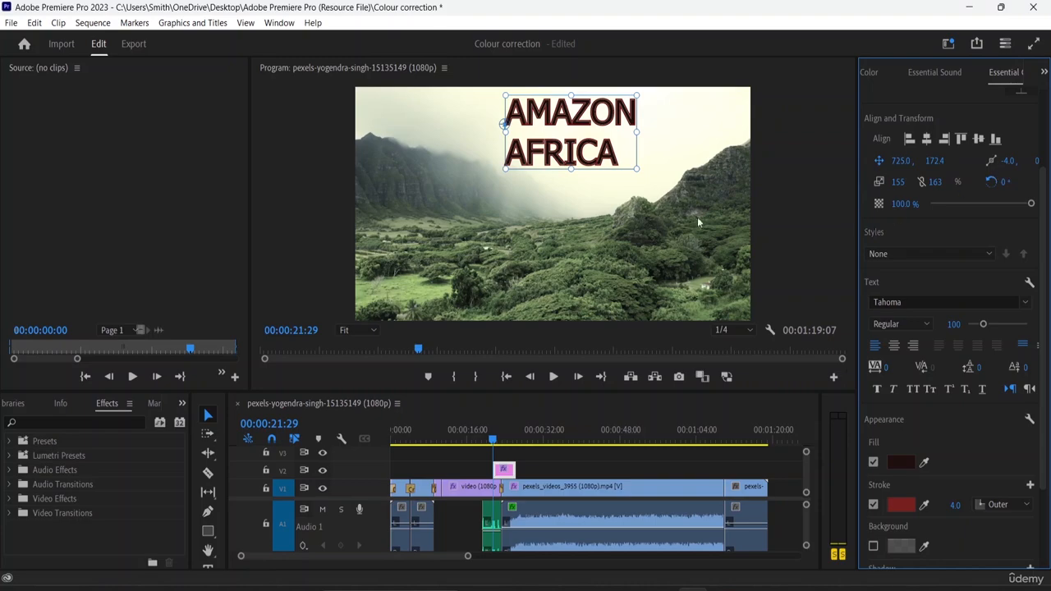
pyautogui.click(921, 183)
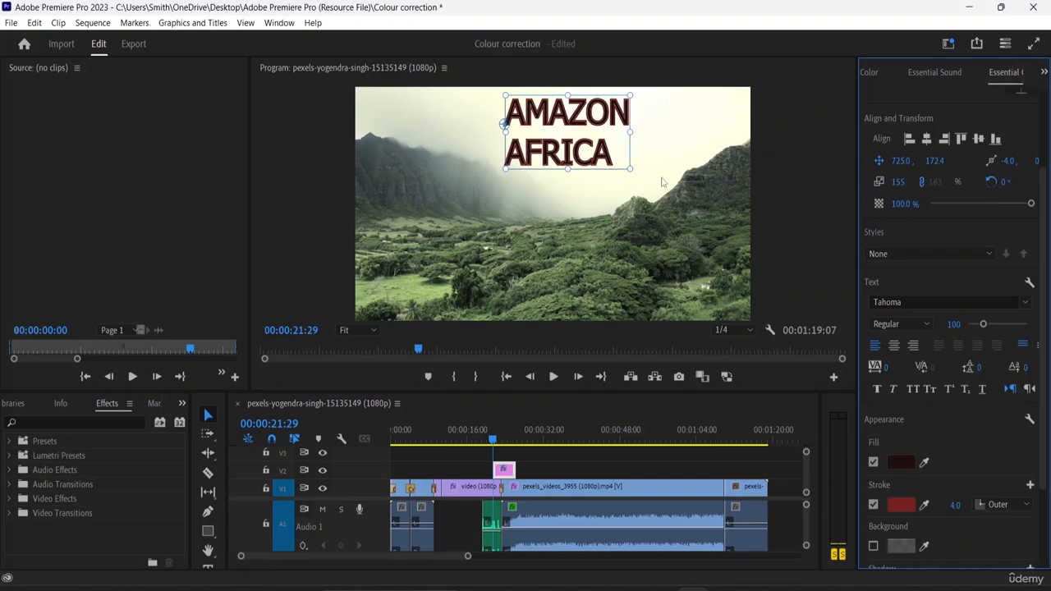
# Scale the title uniformly to 162 and reposition it at about 818, 209.4
pyautogui.moveTo(627, 167)
pyautogui.mouseDown()
pyautogui.moveTo(647, 186)
pyautogui.moveTo(608, 164)
pyautogui.moveTo(646, 175)
pyautogui.mouseUp()
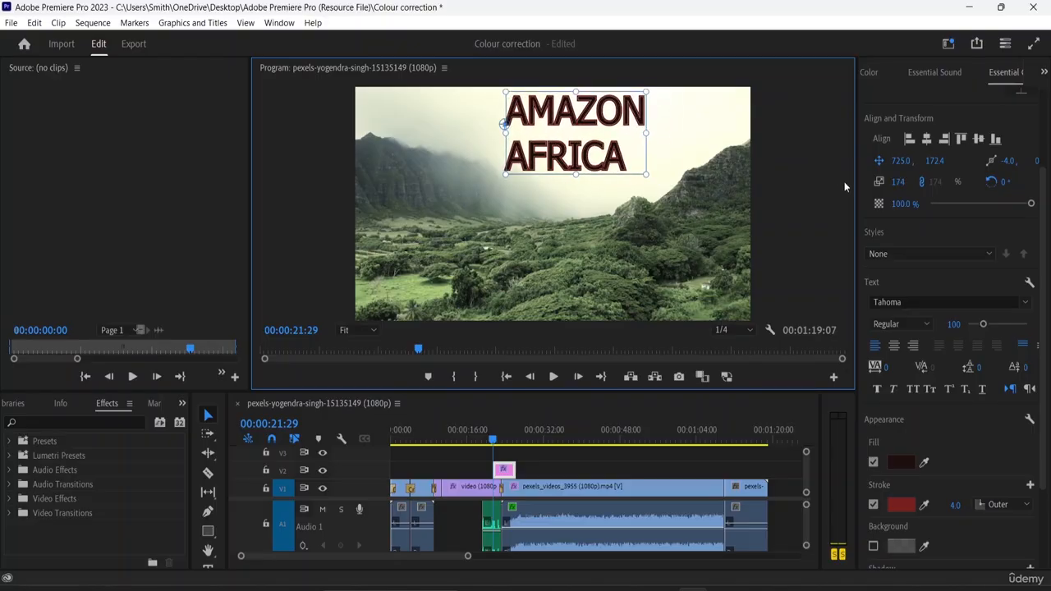
pyautogui.moveTo(898, 181)
pyautogui.mouseDown()
pyautogui.moveTo(908, 182)
pyautogui.moveTo(888, 181)
pyautogui.mouseUp()
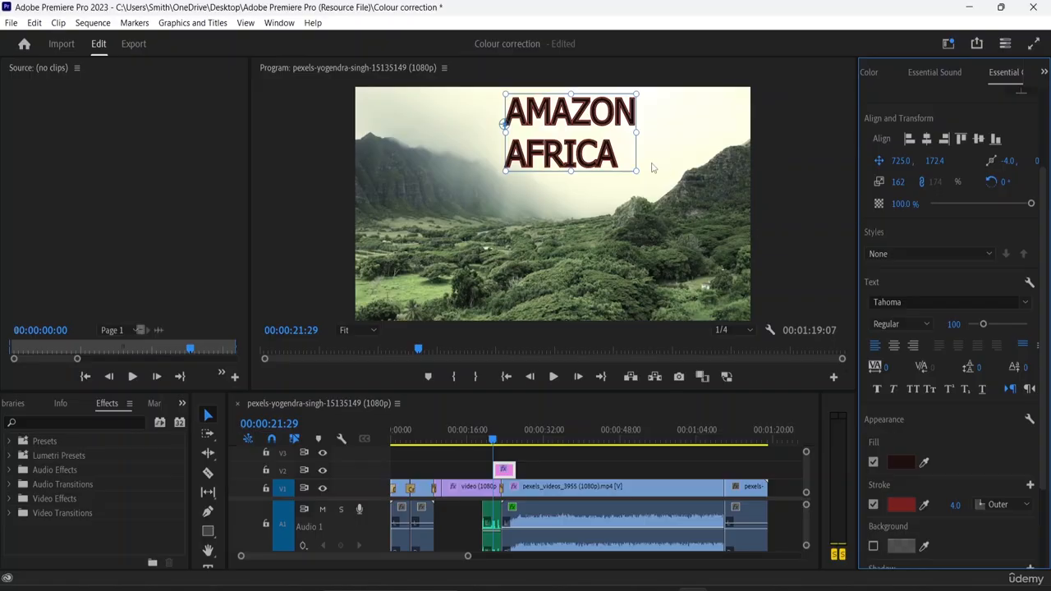
pyautogui.moveTo(599, 146); pyautogui.dragTo(618, 153)
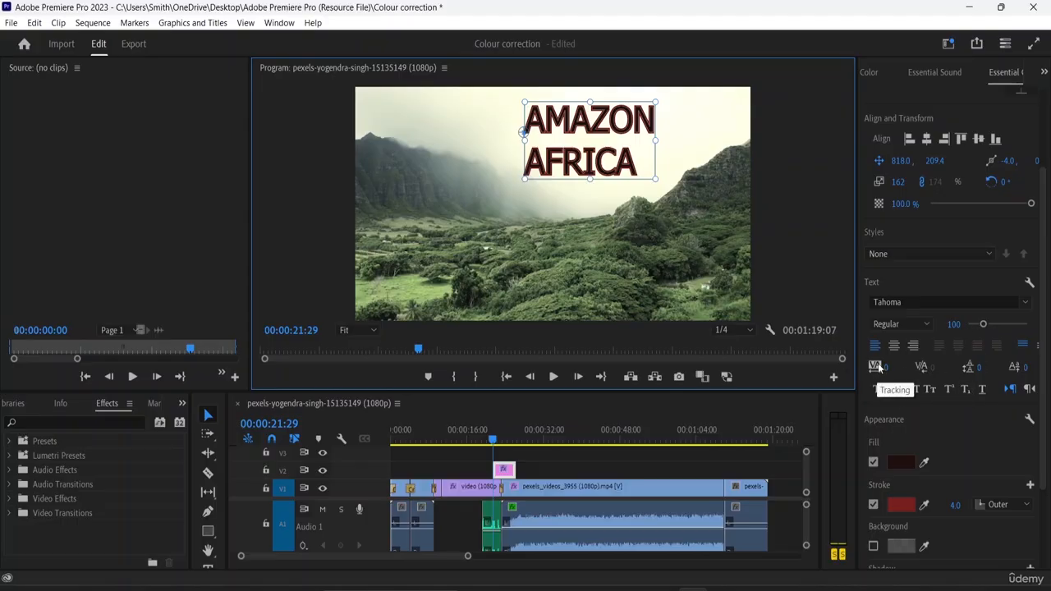
# Set the title's tracking to 94 and its leading to 16
pyautogui.moveTo(886, 371); pyautogui.dragTo(965, 371)
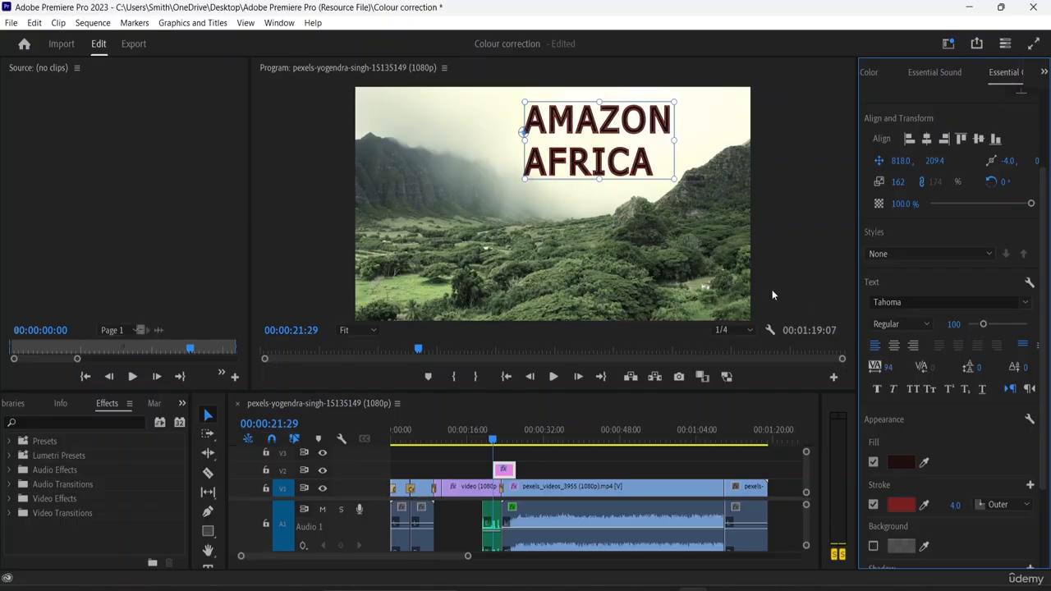
pyautogui.click(653, 170)
pyautogui.moveTo(969, 371); pyautogui.dragTo(984, 371)
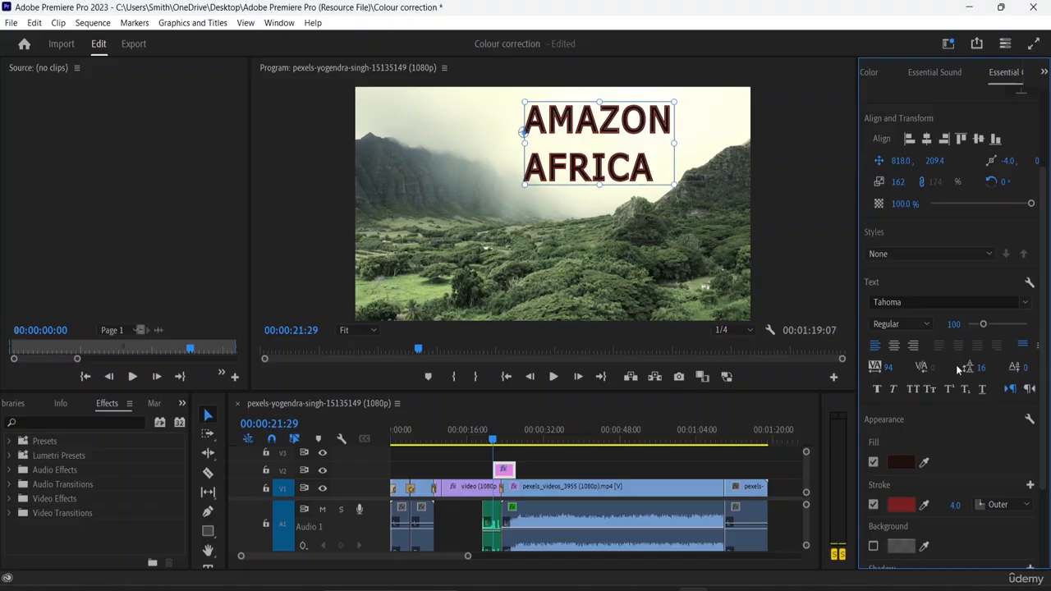
pyautogui.click(654, 174)
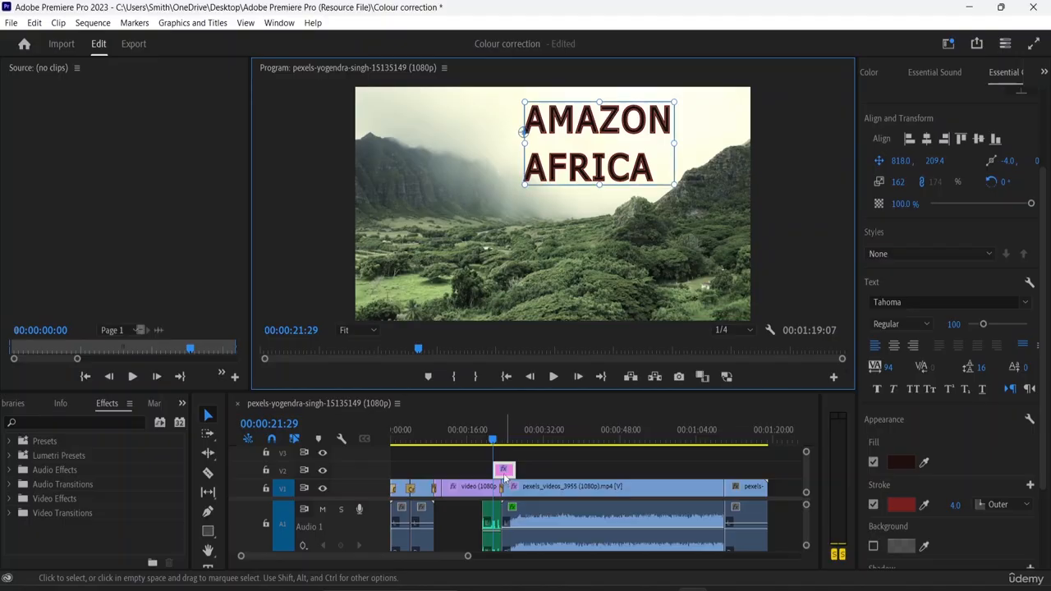
# Scrub across the title clip on the timeline and park the playhead at 00:00:22:21
pyautogui.click(494, 442)
pyautogui.moveTo(493, 442); pyautogui.dragTo(501, 441)
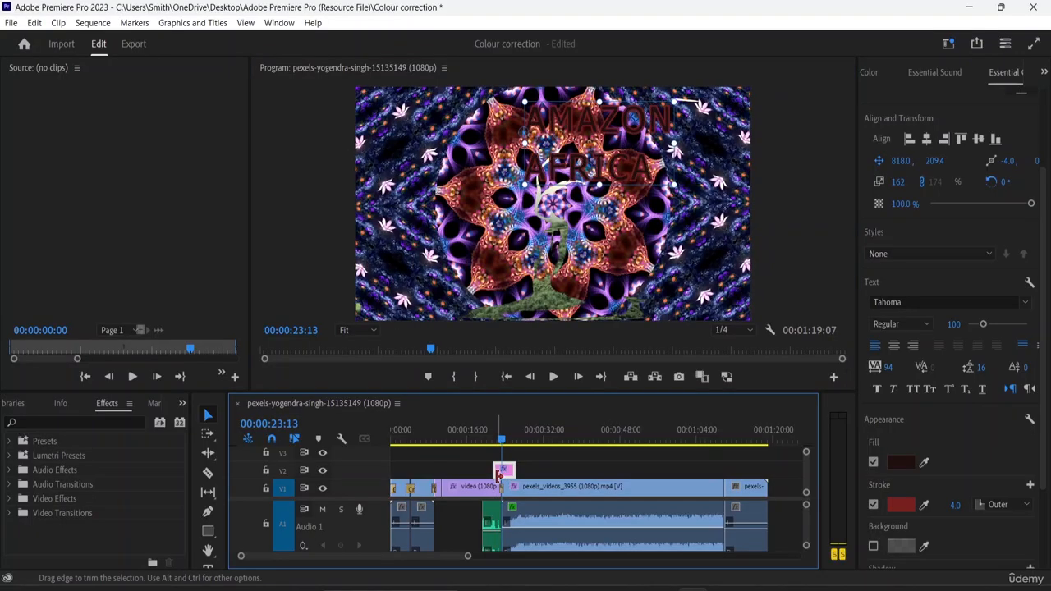
pyautogui.moveTo(503, 442); pyautogui.dragTo(498, 443)
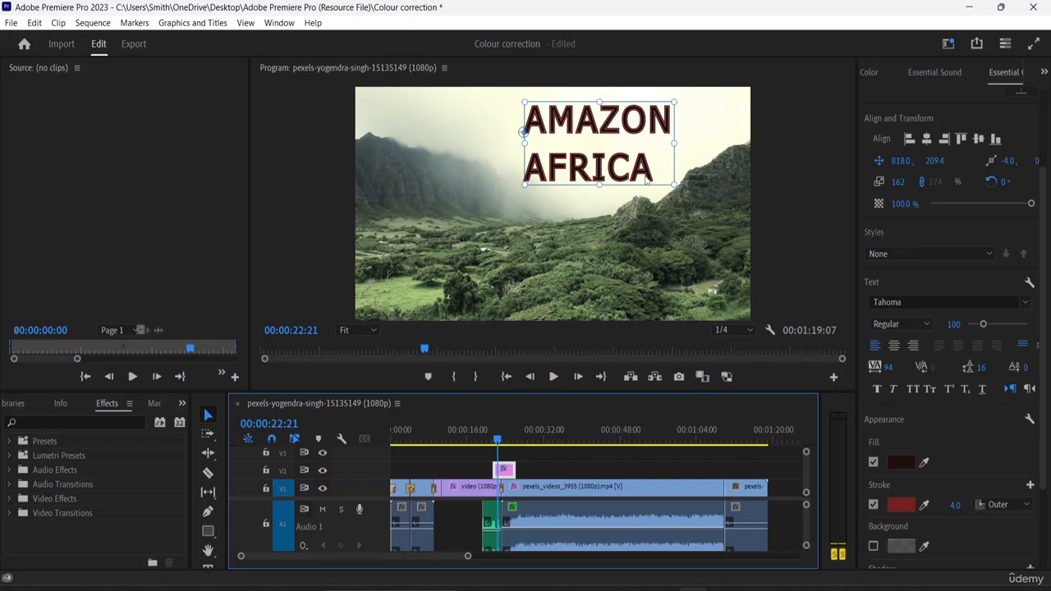
# Select only the last A of AFRICA and set its baseline shift to 21
pyautogui.click(651, 175)
pyautogui.doubleClick(653, 176)
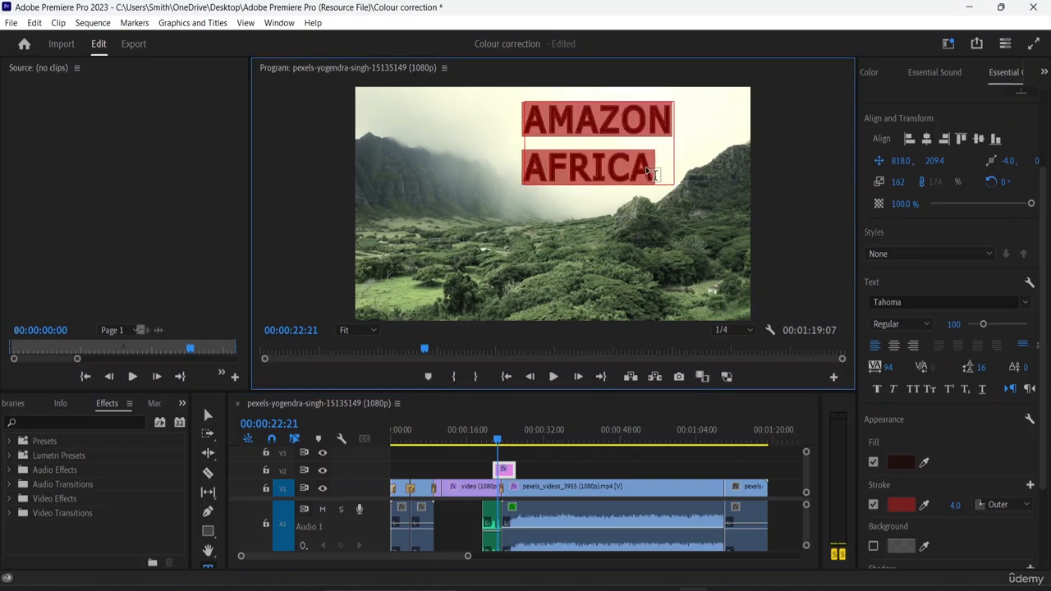
pyautogui.click(655, 171)
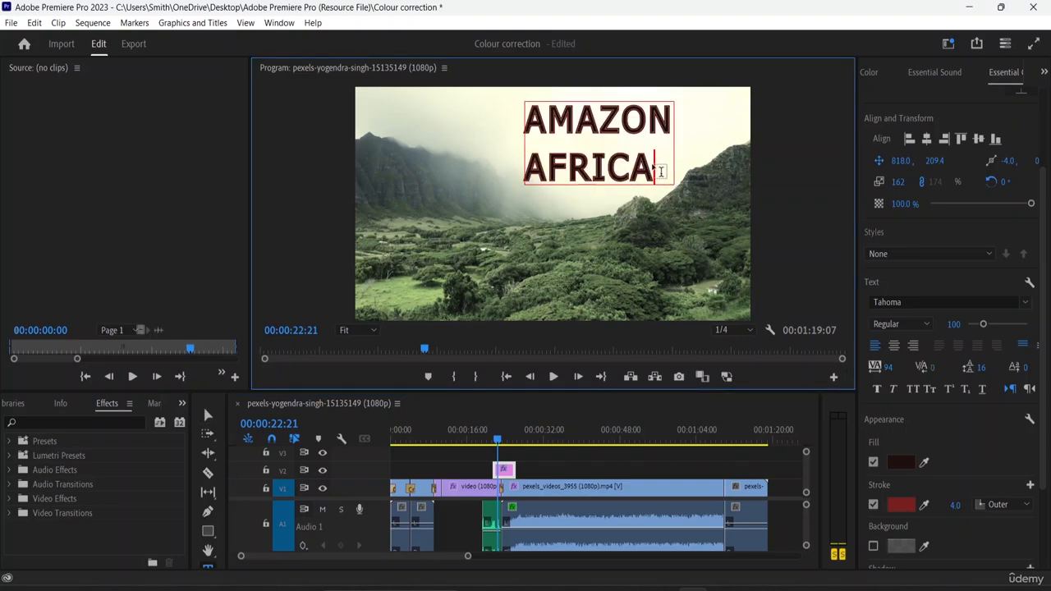
pyautogui.moveTo(656, 172); pyautogui.dragTo(629, 173)
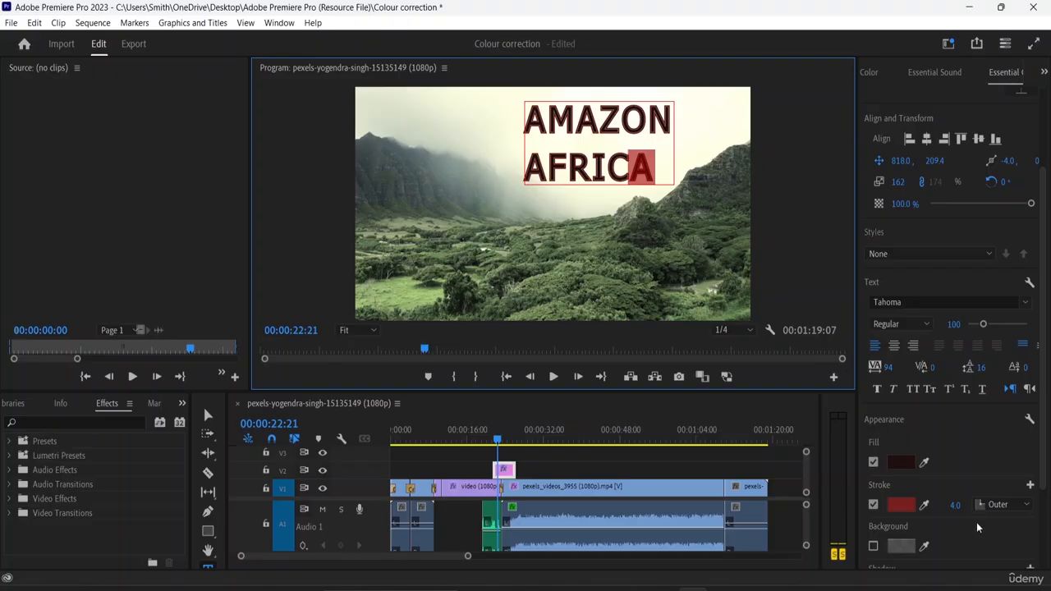
pyautogui.scroll(-2, 916, 511)
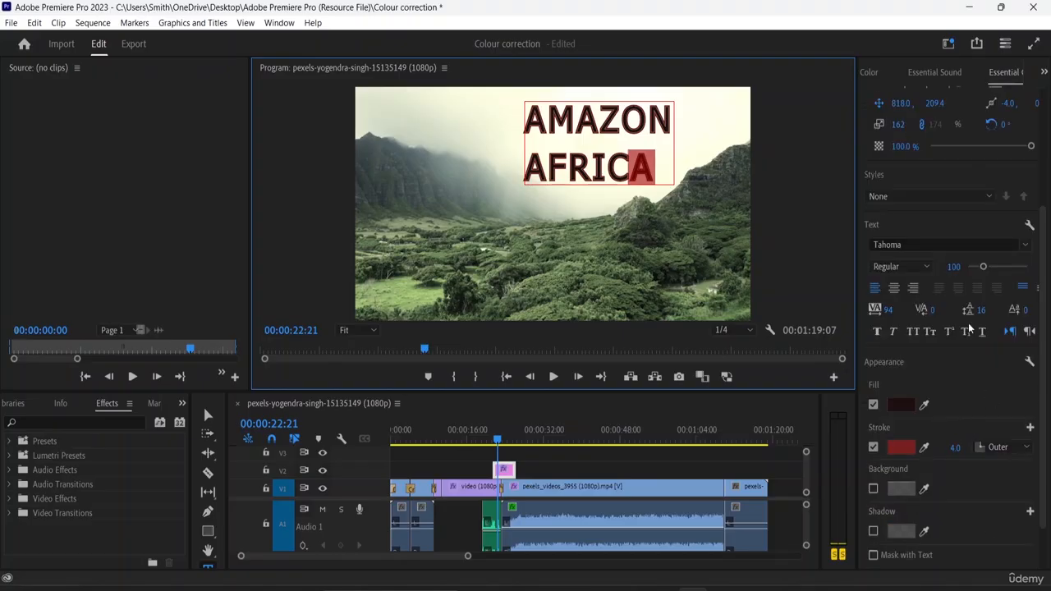
pyautogui.moveTo(1026, 311); pyautogui.dragTo(1045, 312)
pyautogui.click(666, 169)
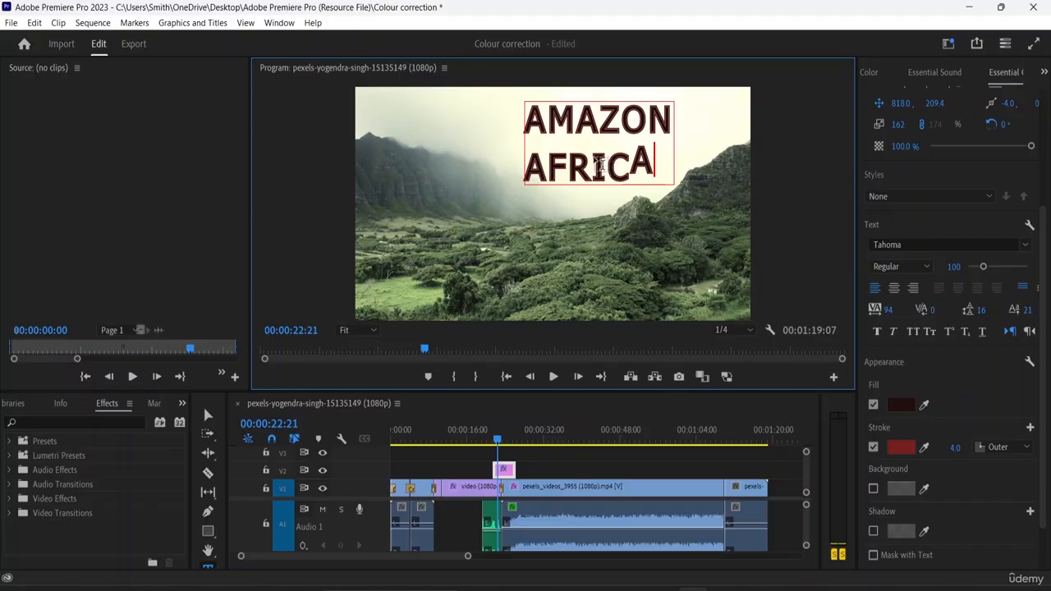
# Set the baseline shift of the I in AFRICA to 20 and of the F to 19
pyautogui.click(610, 169)
pyautogui.moveTo(612, 169); pyautogui.dragTo(592, 167)
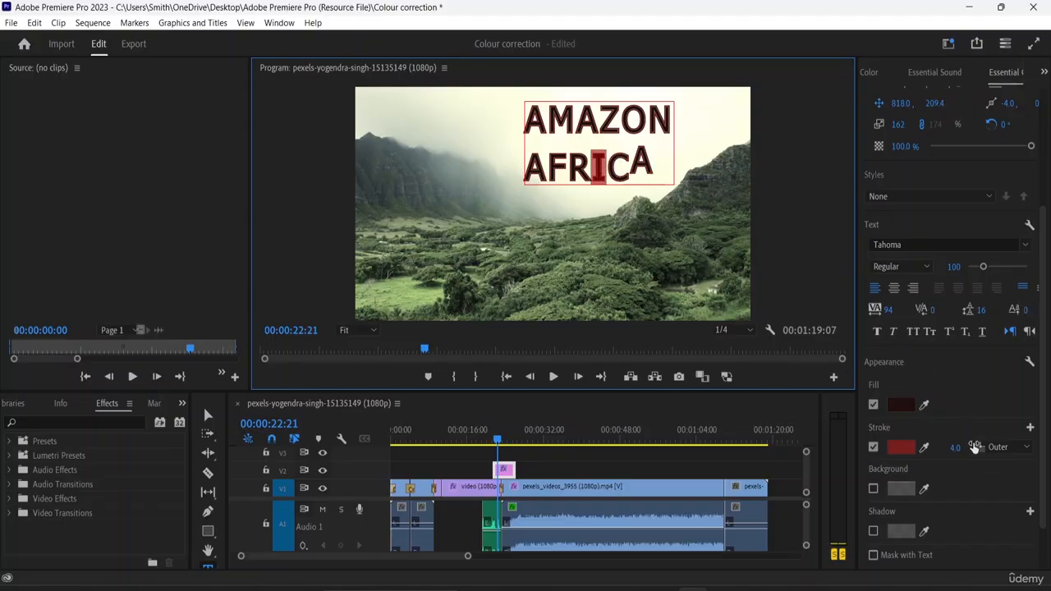
pyautogui.moveTo(1025, 311)
pyautogui.mouseDown()
pyautogui.moveTo(1011, 311)
pyautogui.moveTo(1039, 311)
pyautogui.mouseUp()
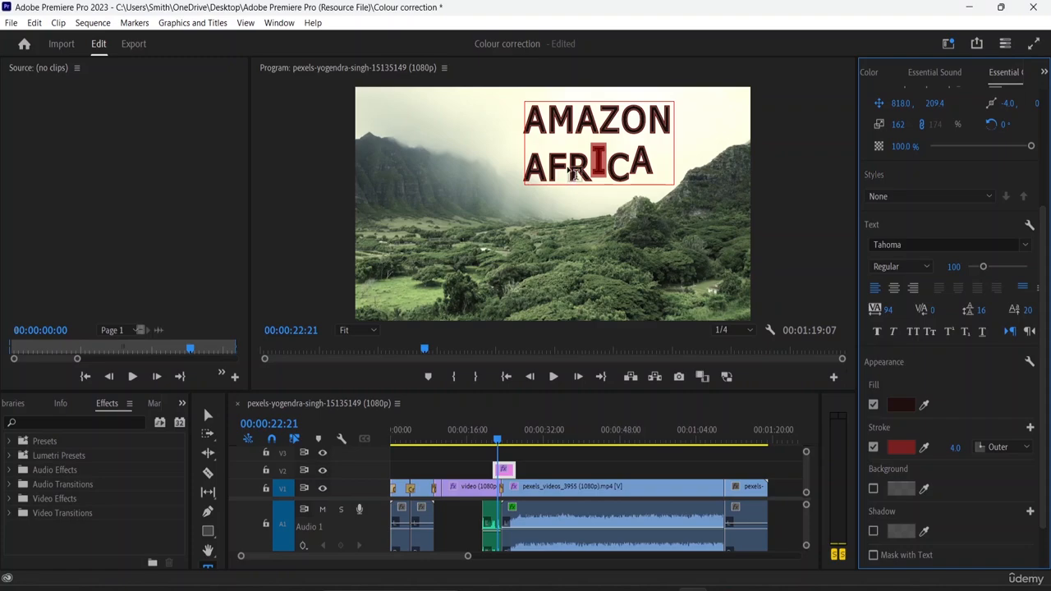
pyautogui.click(568, 176)
pyautogui.moveTo(569, 175); pyautogui.dragTo(546, 174)
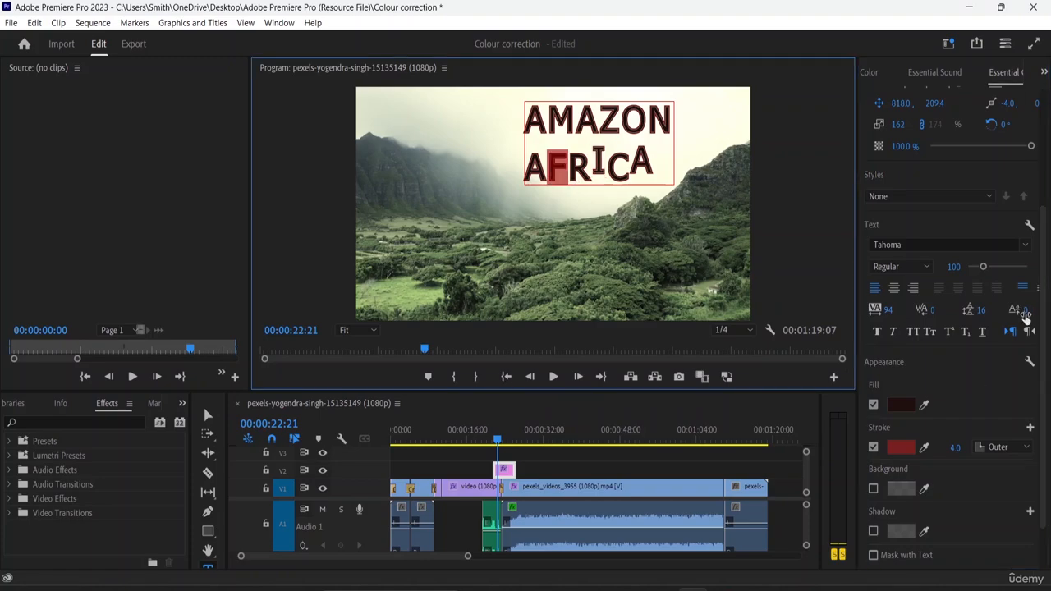
pyautogui.moveTo(1026, 310); pyautogui.dragTo(1041, 309)
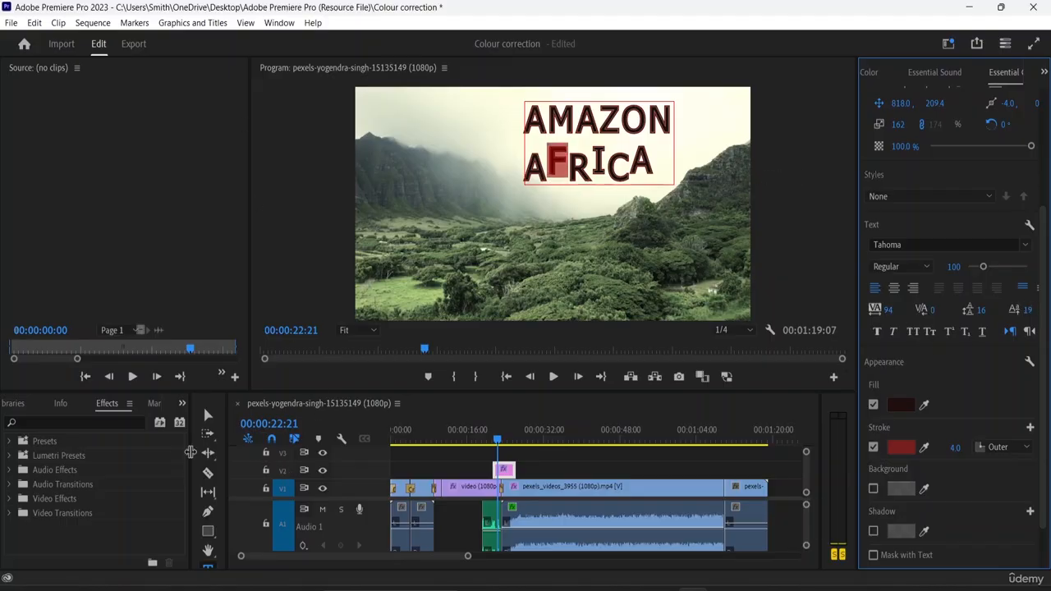
pyautogui.press('v')
pyautogui.click(769, 197)
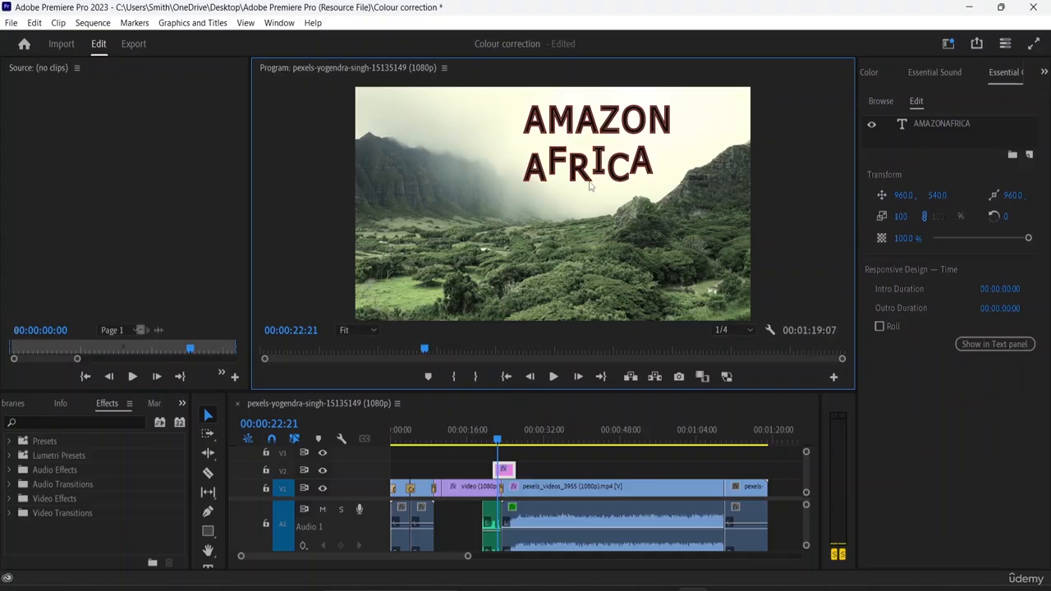
# Select the title clip and show its entry in the Text panel from Essential Graphics
pyautogui.click(509, 471)
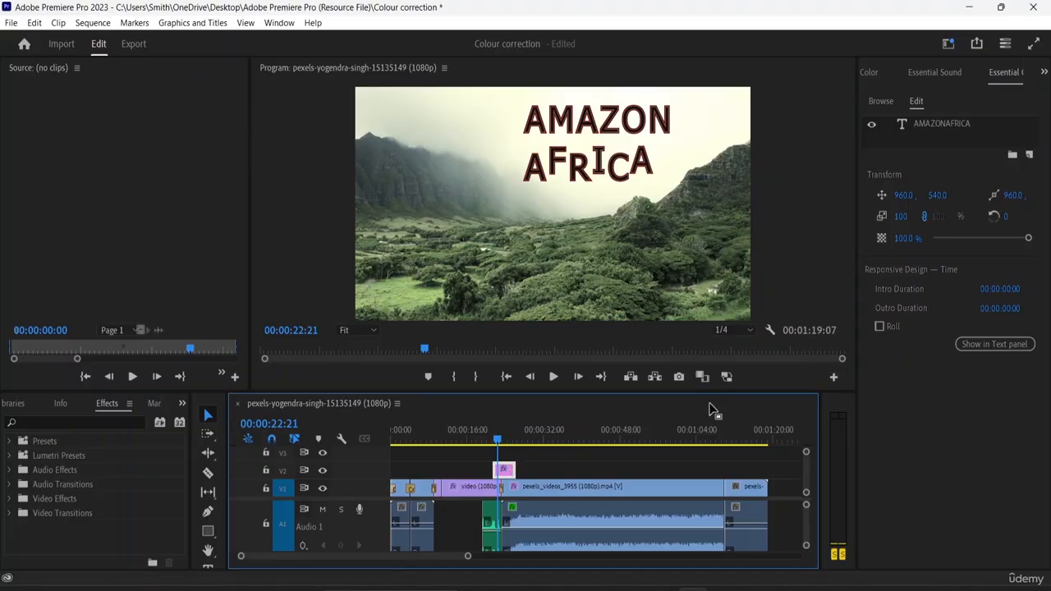
pyautogui.click(1040, 76)
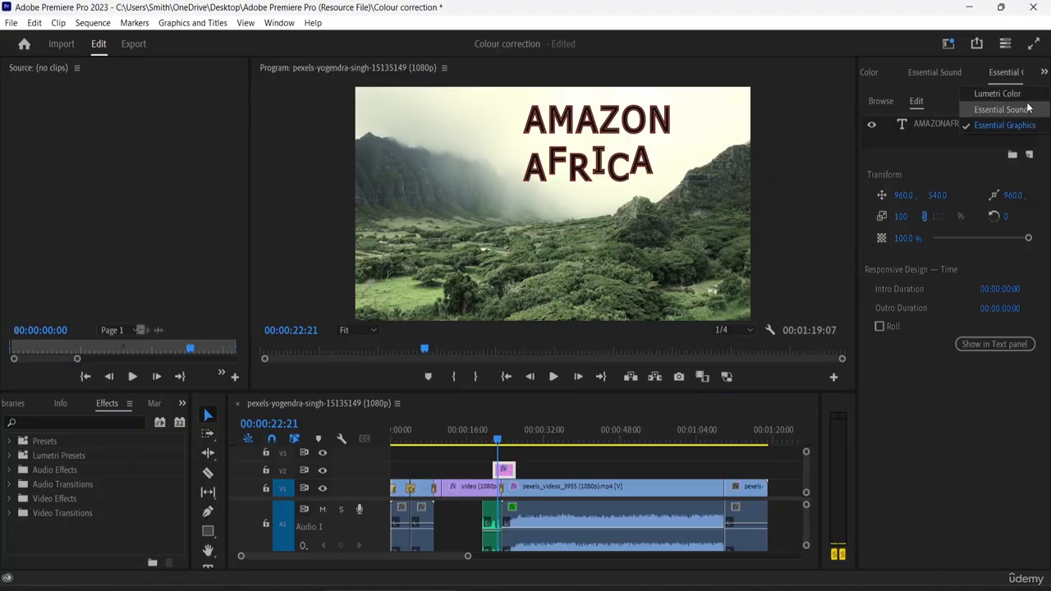
pyautogui.click(1021, 125)
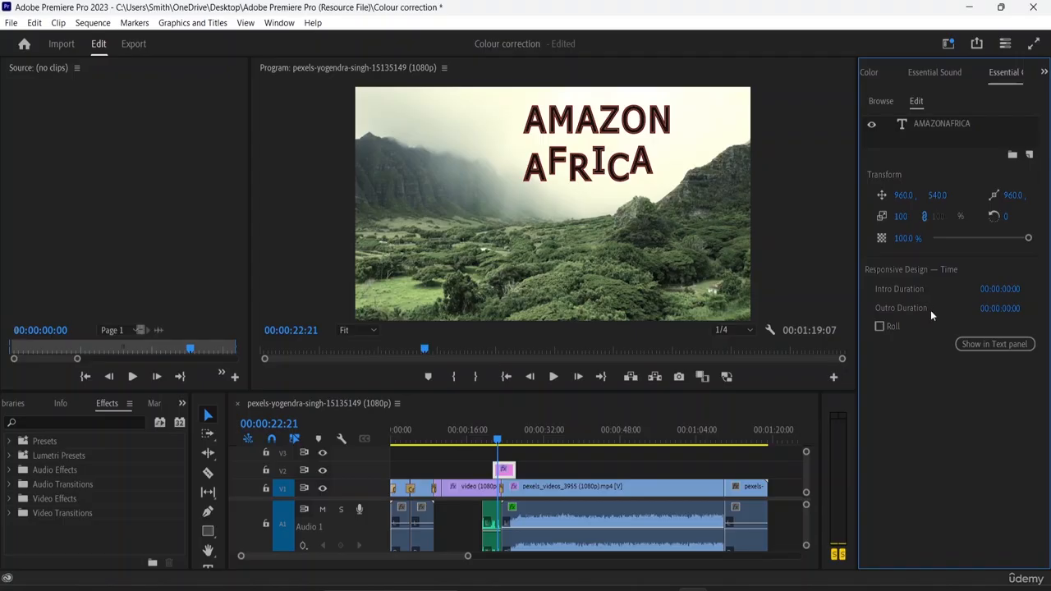
pyautogui.click(976, 344)
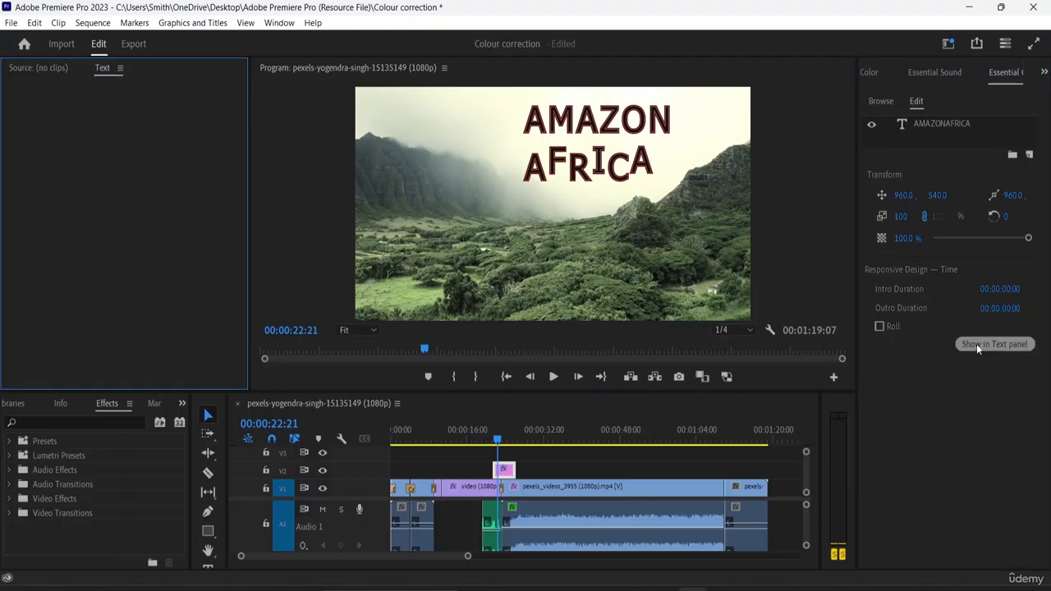
# Browse the graphics templates in My Templates and Adobe Stock and return to editing the title
pyautogui.click(881, 102)
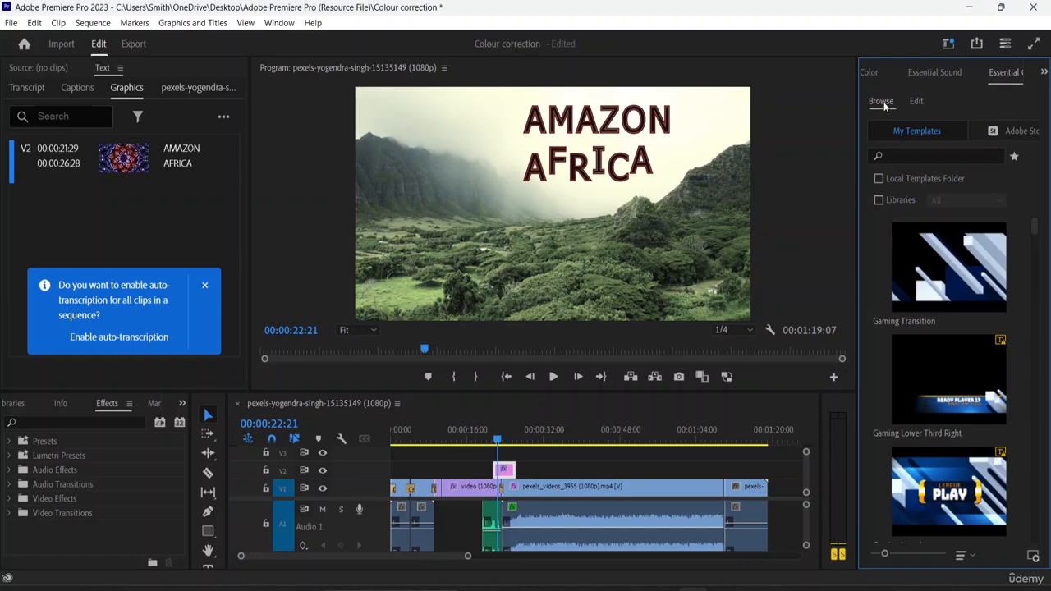
pyautogui.scroll(-3, 965, 351)
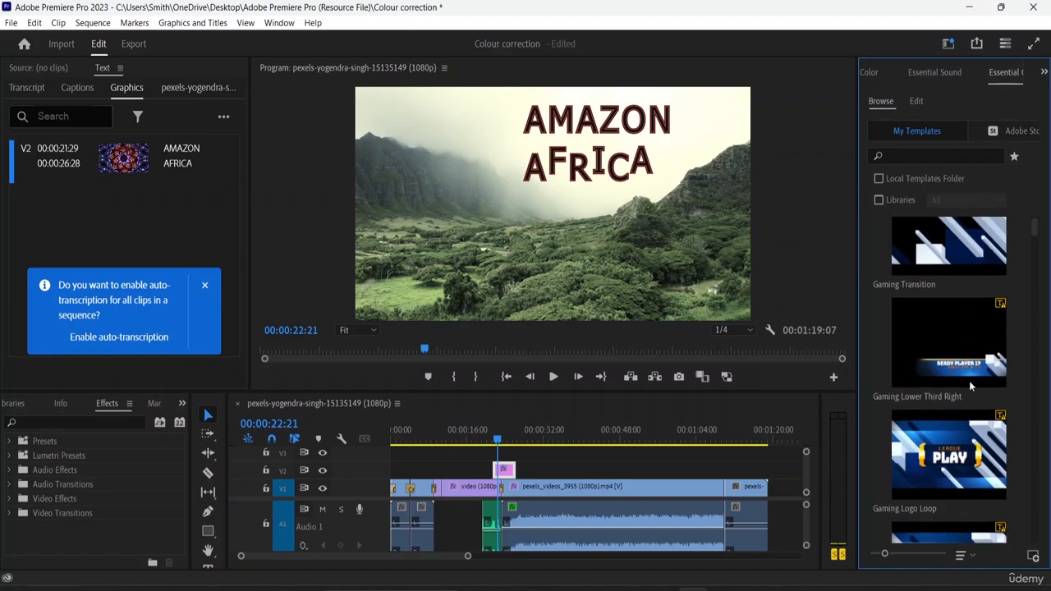
pyautogui.scroll(-5, 971, 386)
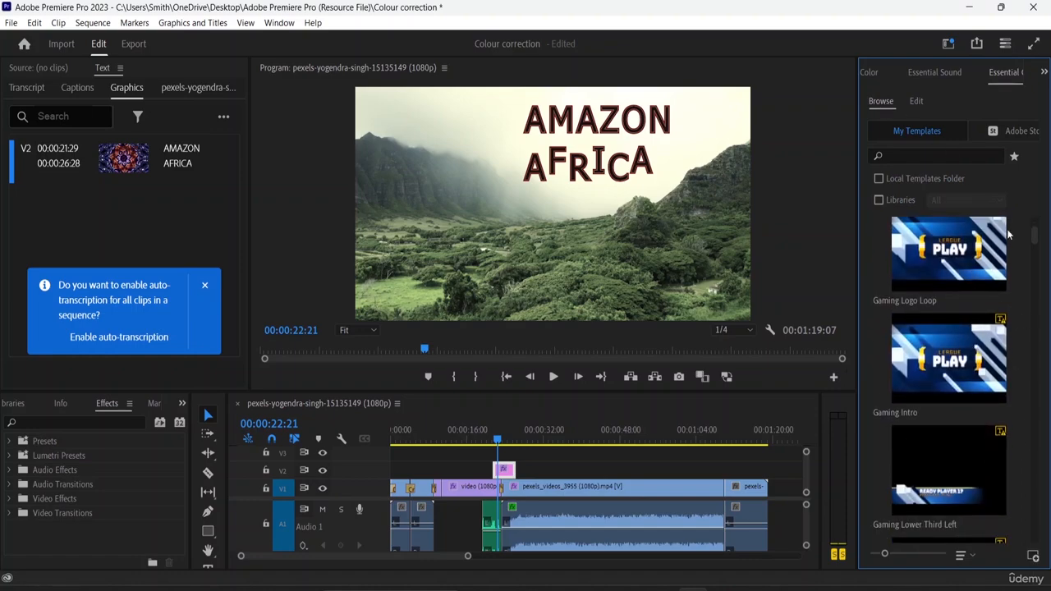
pyautogui.click(1012, 132)
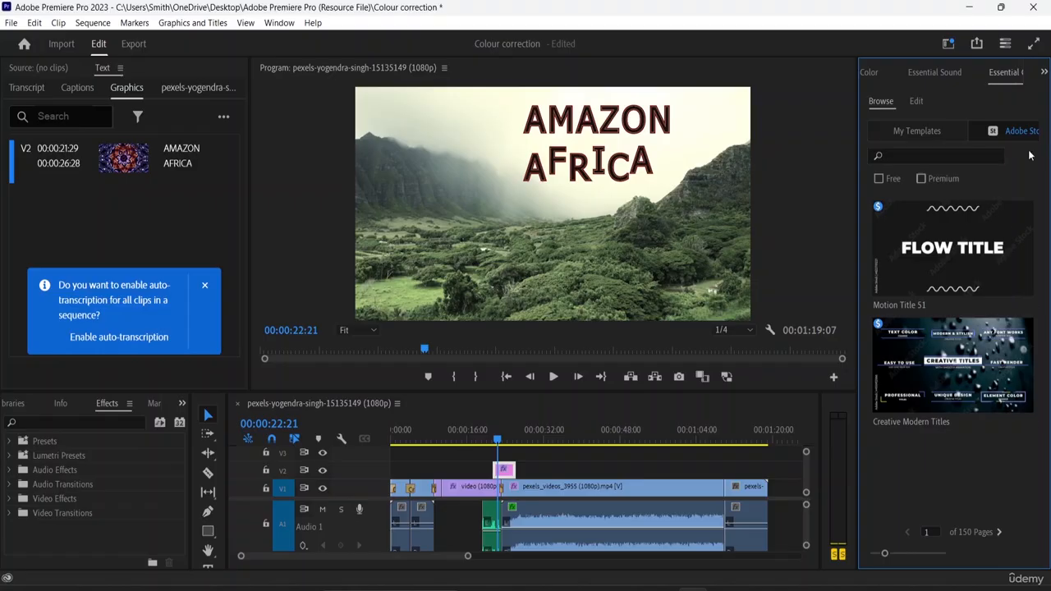
pyautogui.click(935, 130)
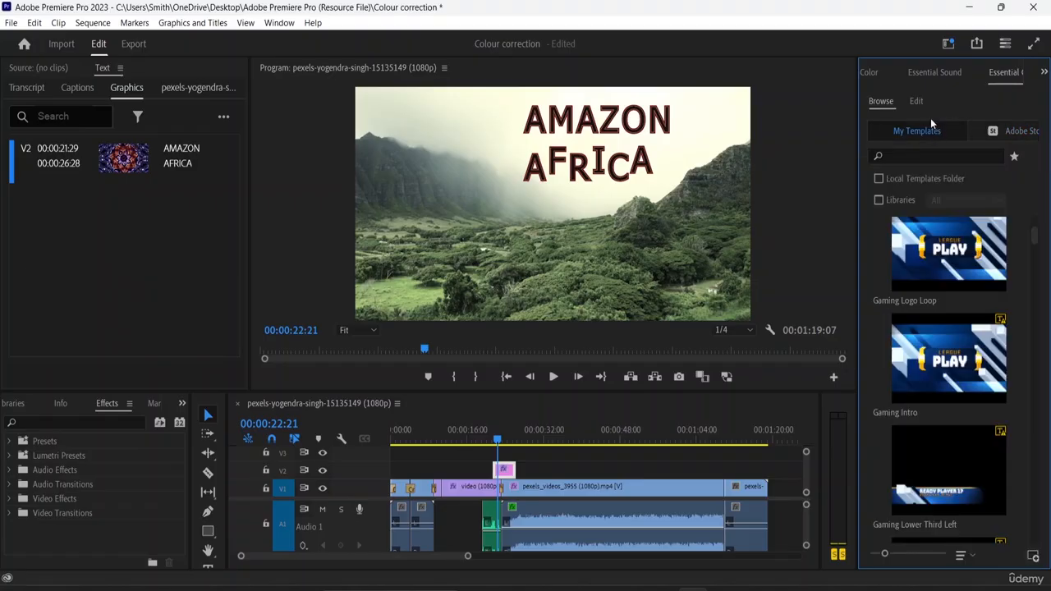
pyautogui.click(916, 100)
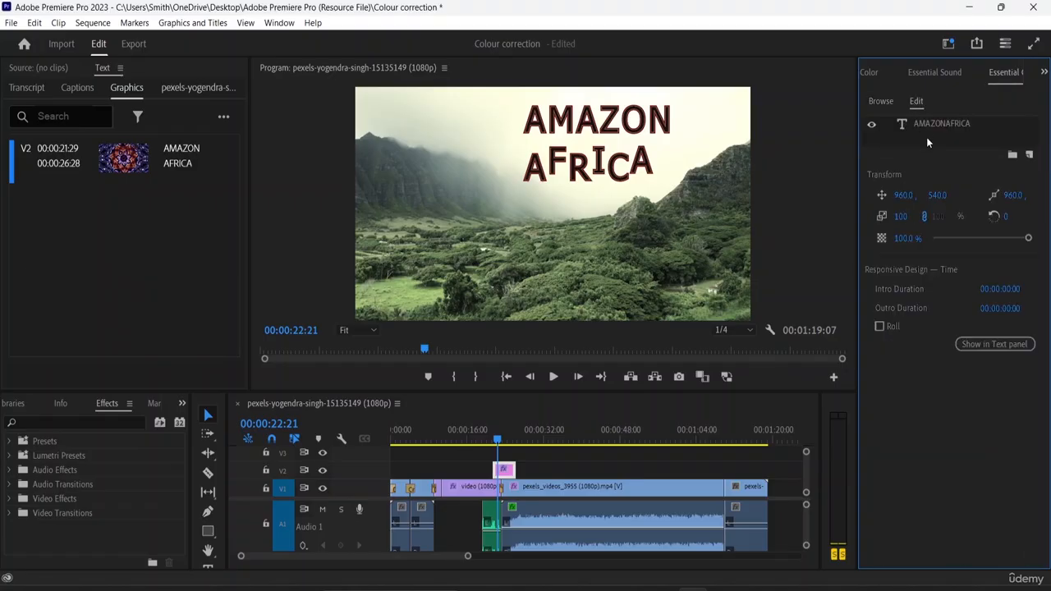
# Set the AMAZON AFRICA title's font to Ubuntu Bold with a font size of 114
pyautogui.click(508, 472)
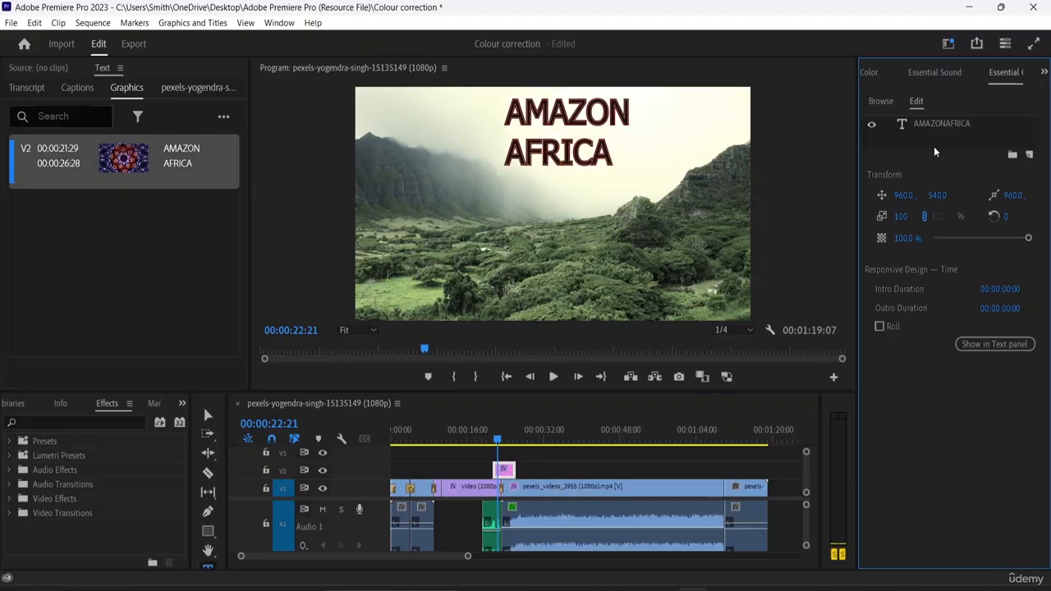
pyautogui.click(944, 123)
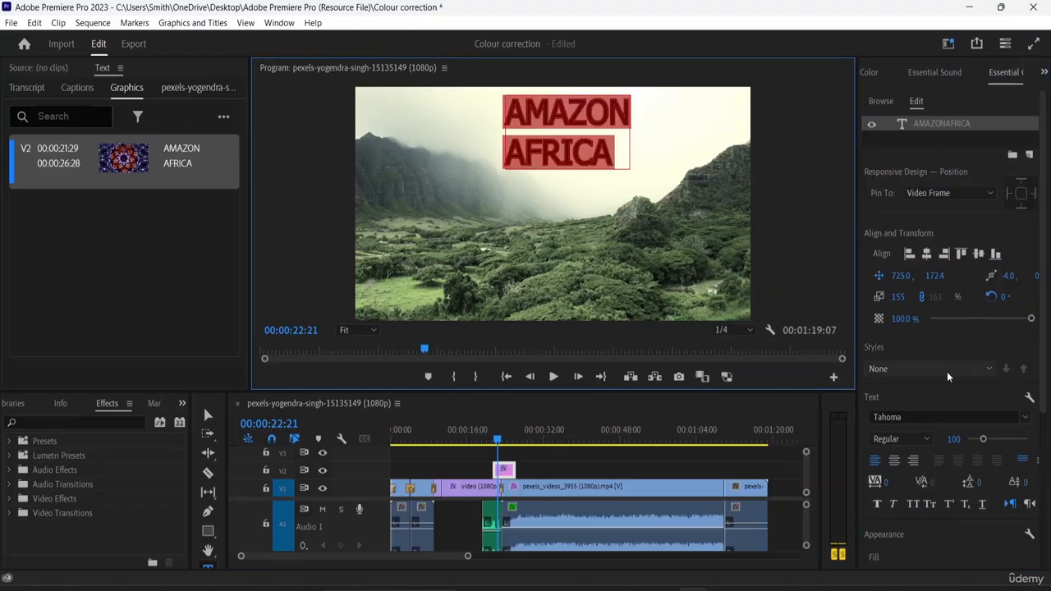
pyautogui.scroll(-1, 938, 401)
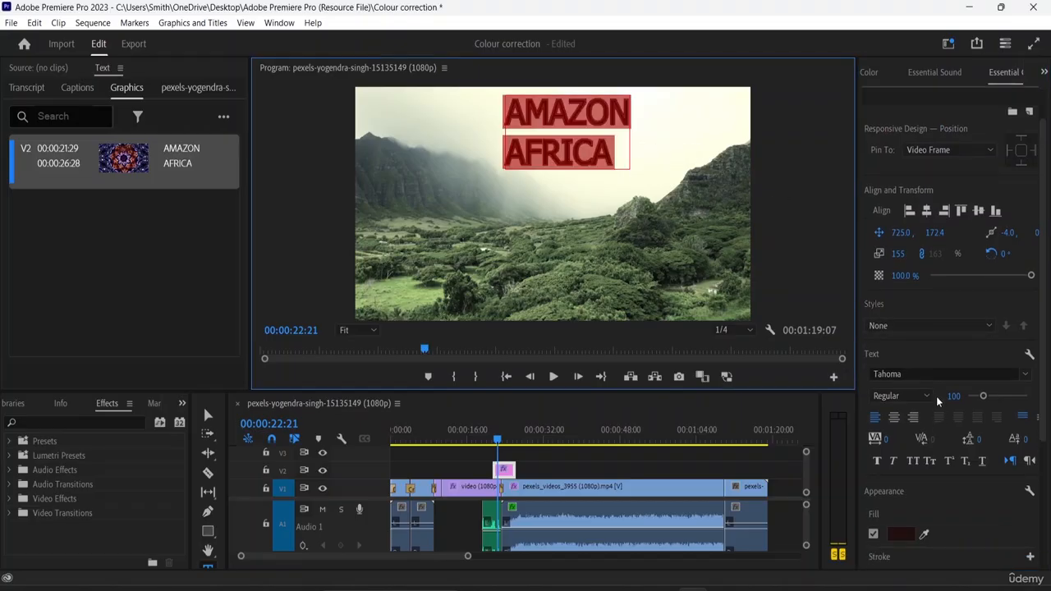
pyautogui.click(1024, 375)
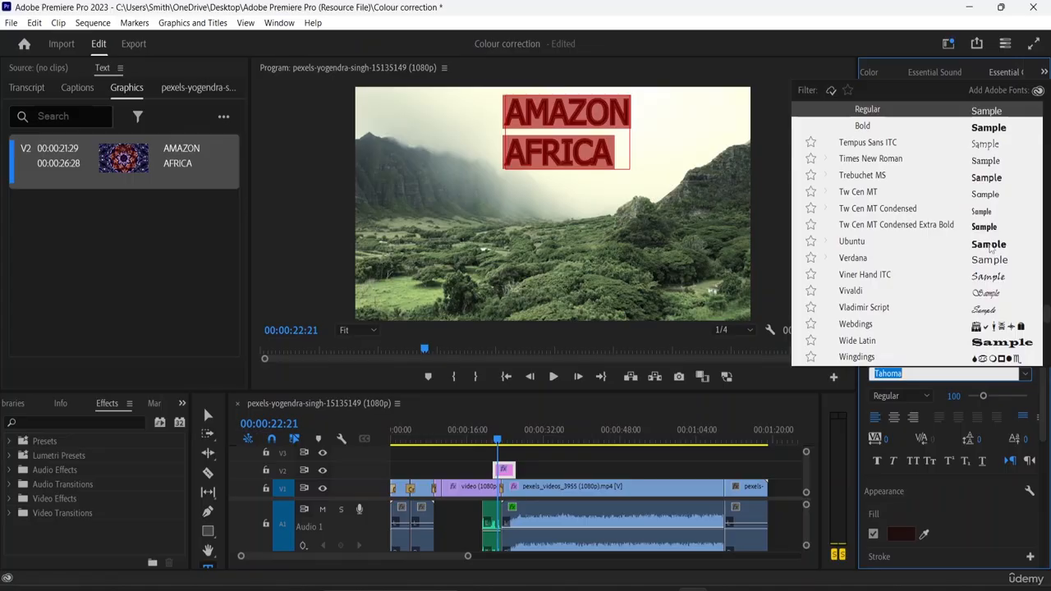
pyautogui.click(991, 245)
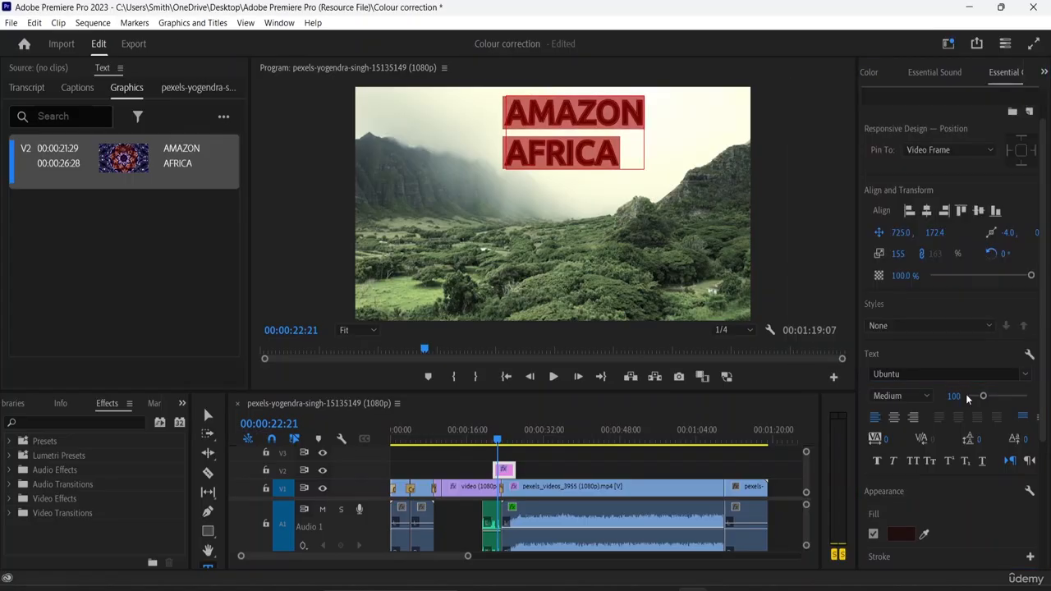
pyautogui.click(903, 434)
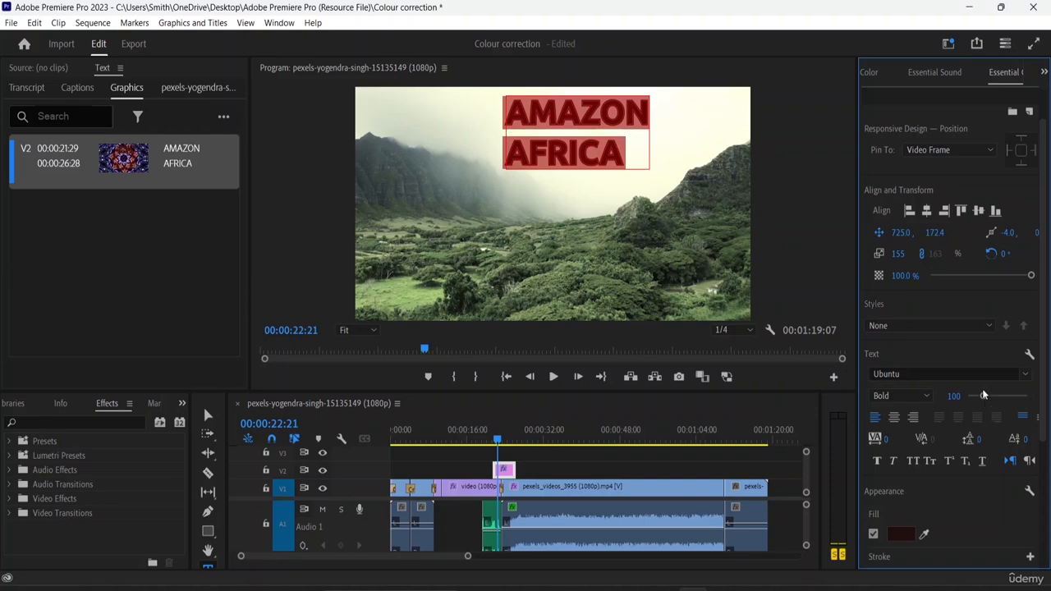
pyautogui.moveTo(985, 397)
pyautogui.mouseDown()
pyautogui.moveTo(972, 398)
pyautogui.moveTo(985, 398)
pyautogui.mouseUp()
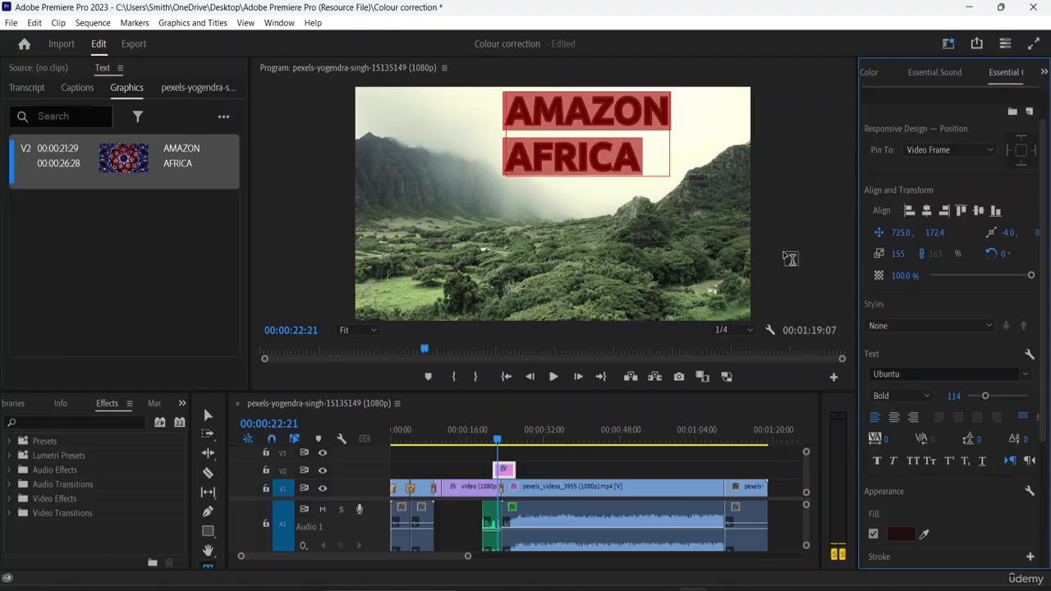
# Try appending uppercase ABC to the end of AFRICA and remove the added letters
pyautogui.click(651, 159)
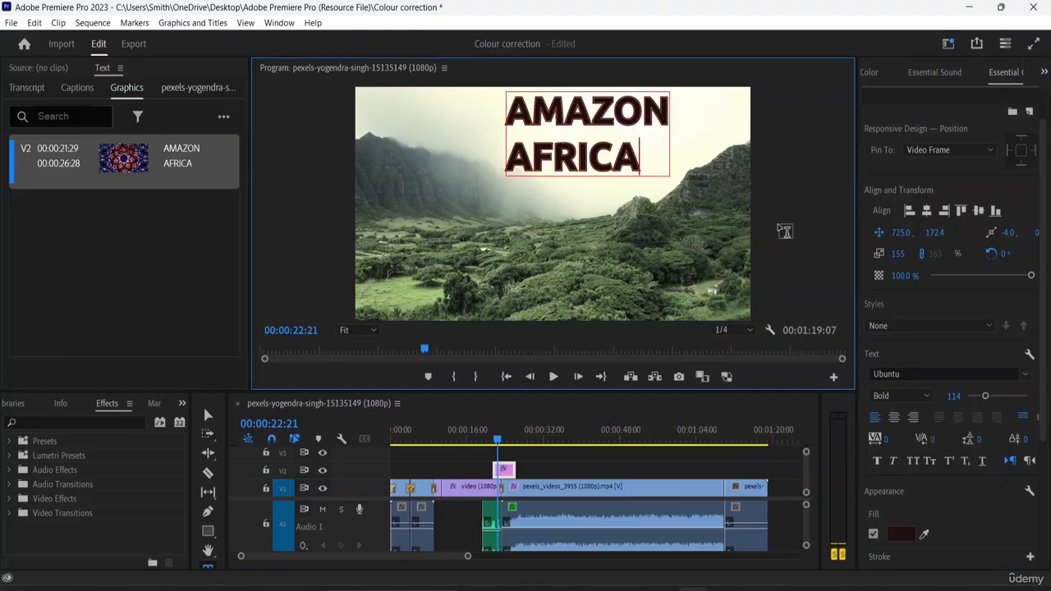
pyautogui.write('ABC')
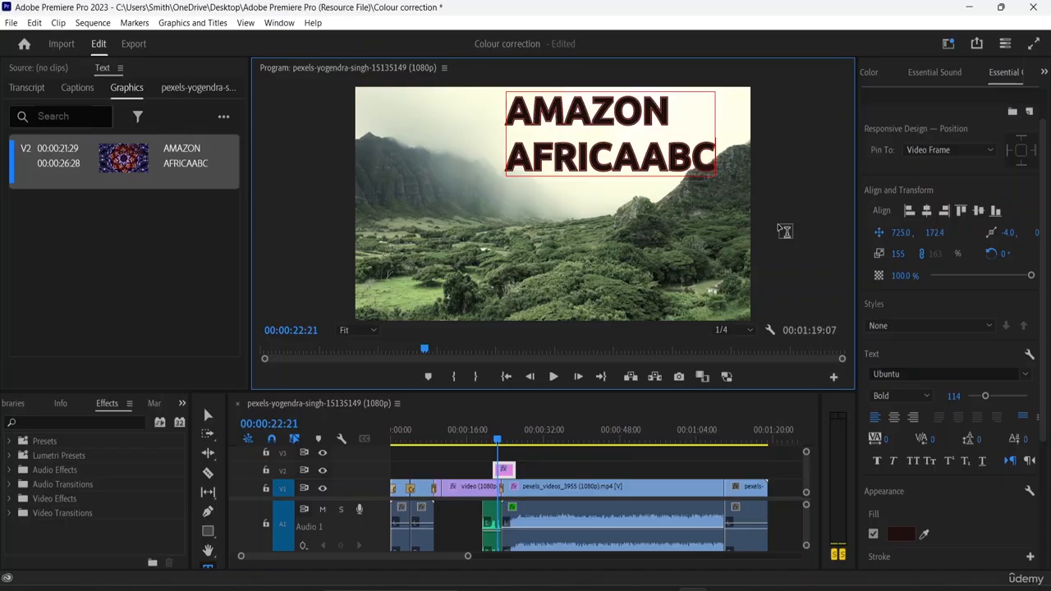
pyautogui.press('BackSpace')
pyautogui.press('BackSpace')
pyautogui.press('BackSpace')
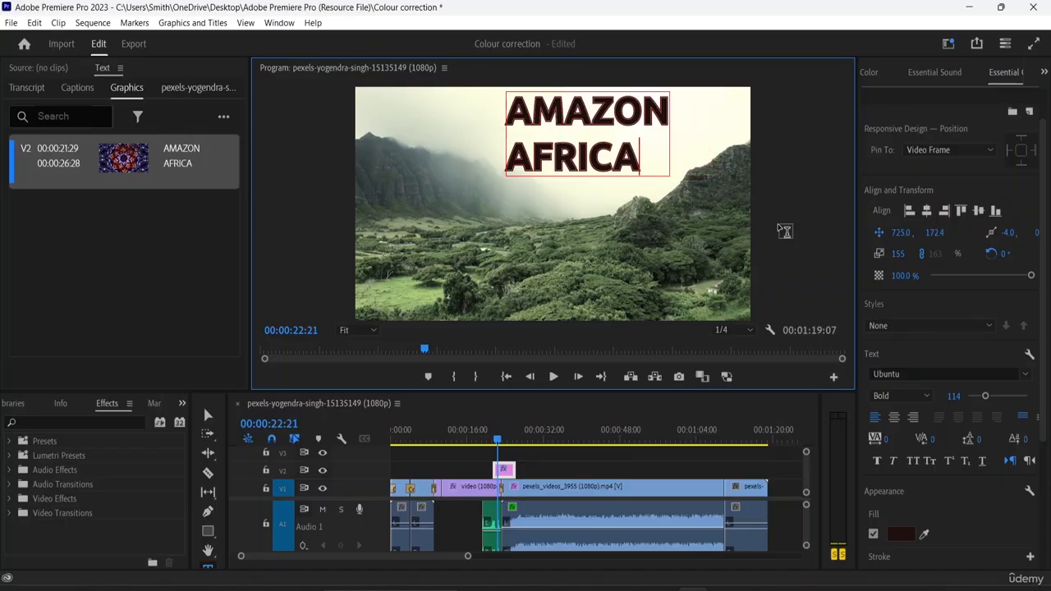
# Append lowercase abc directly after AFRICA on the title's second line
pyautogui.write('abc')
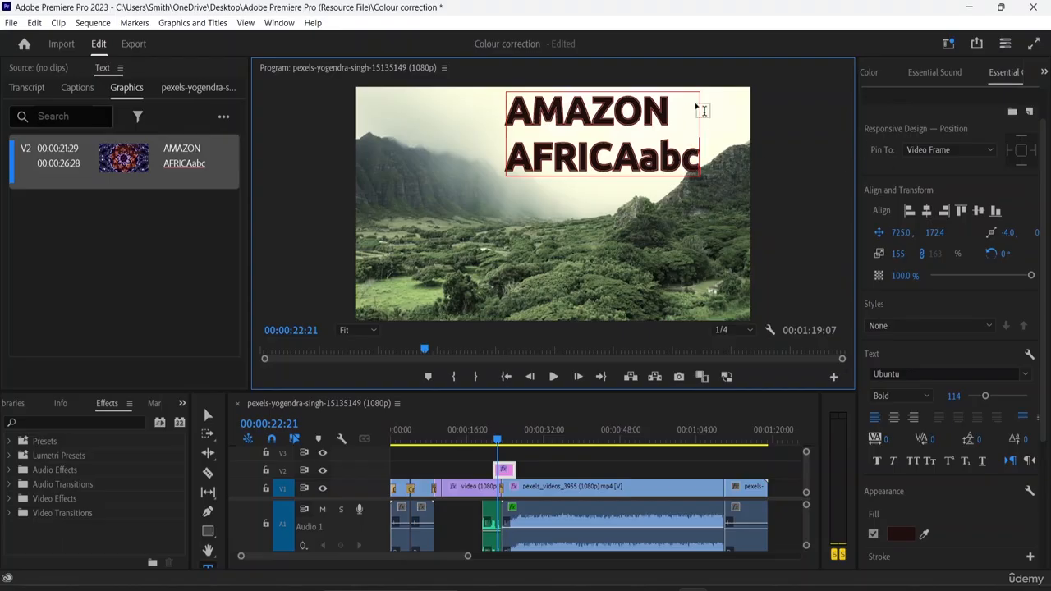
pyautogui.doubleClick(699, 110)
pyautogui.click(688, 147)
pyautogui.doubleClick(688, 147)
pyautogui.scroll(-1, 942, 513)
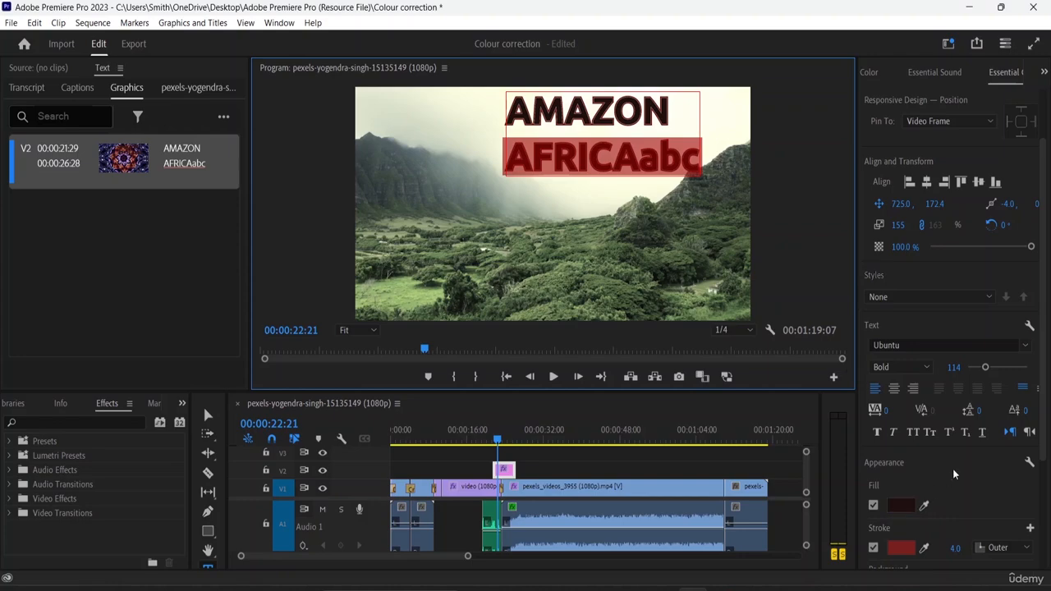
# Try Superscript and Subscript on the letter b after AFRICA and restore its normal baseline
pyautogui.click(671, 163)
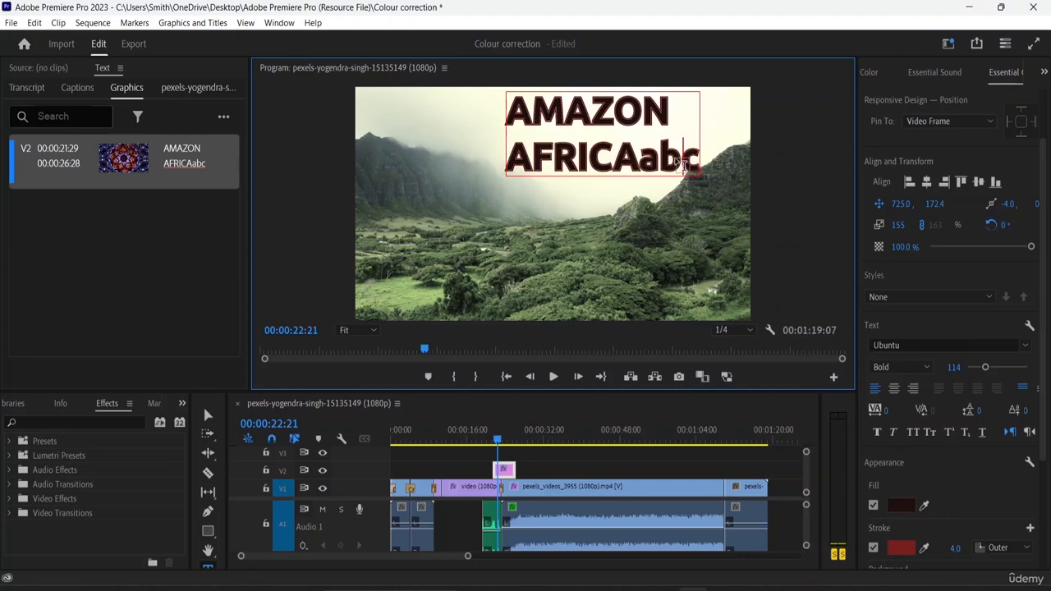
pyautogui.moveTo(672, 163); pyautogui.dragTo(669, 161)
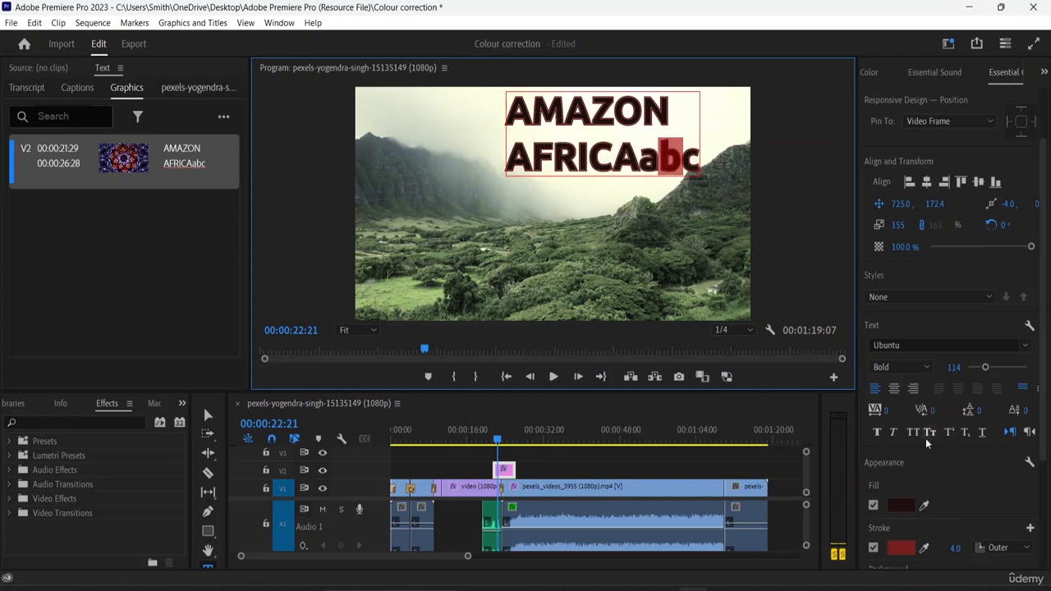
pyautogui.click(950, 433)
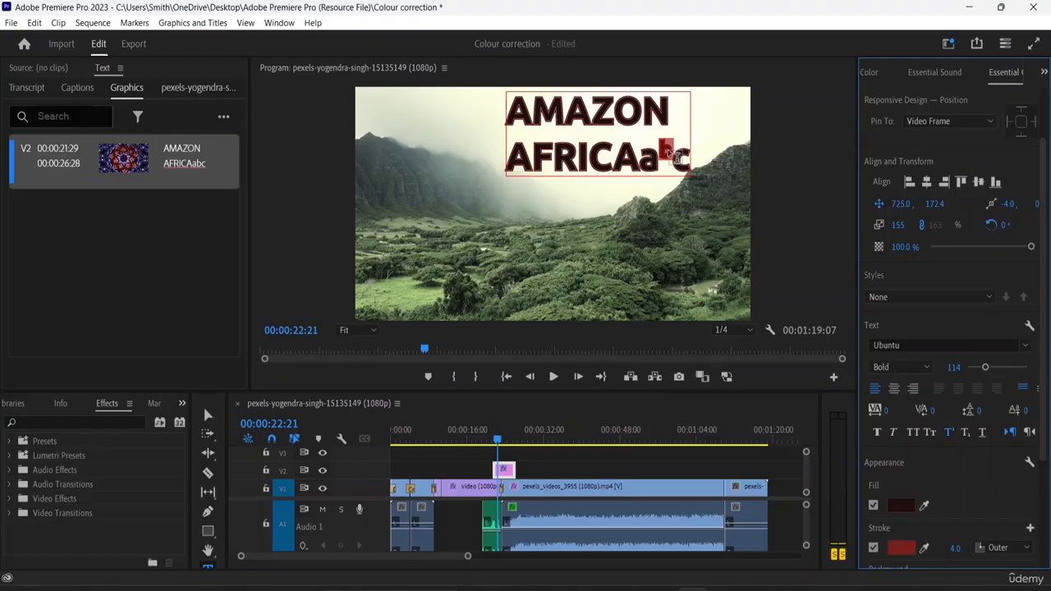
pyautogui.click(966, 434)
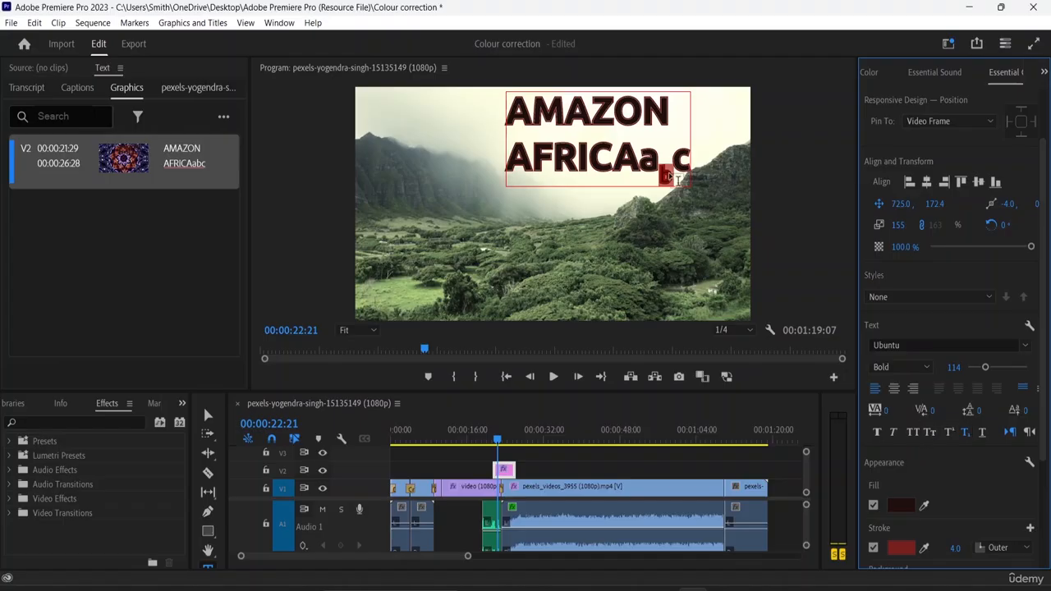
pyautogui.click(966, 432)
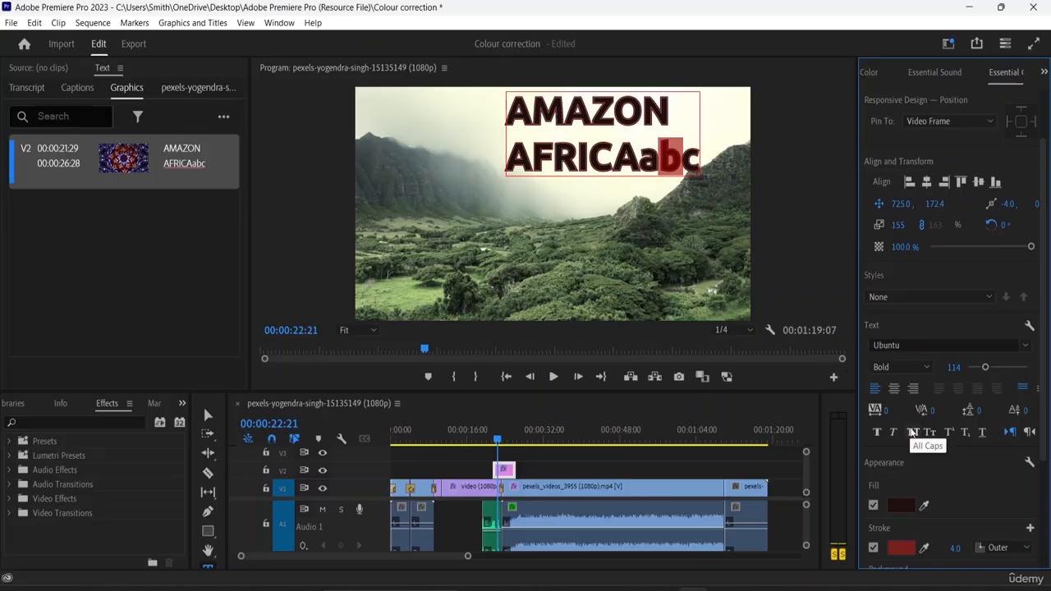
# Try All Caps and Small Caps on the whole AFRICAabc line
pyautogui.click(702, 122)
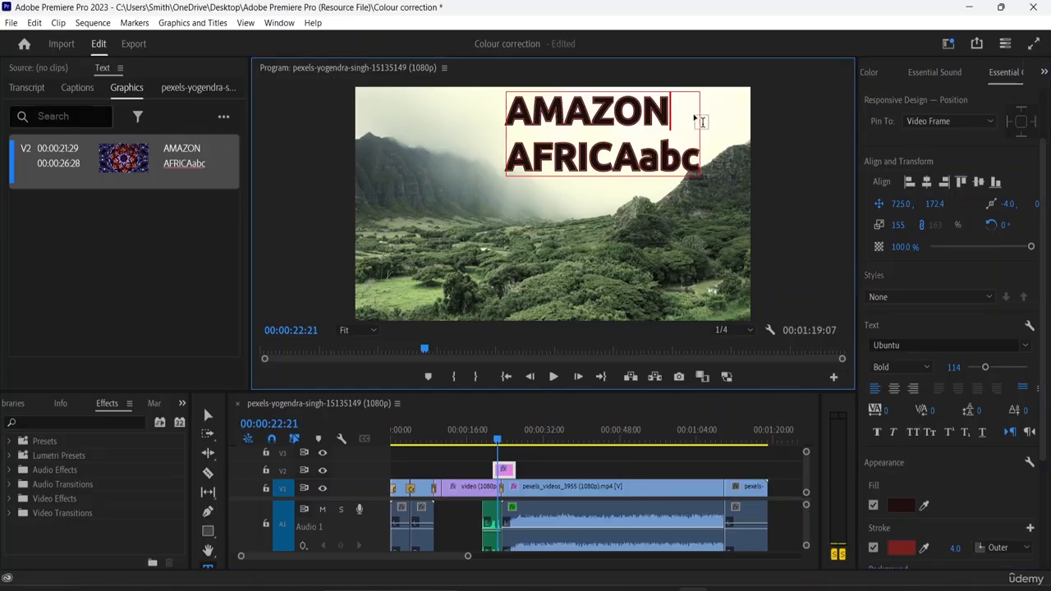
pyautogui.doubleClick(702, 122)
pyautogui.click(700, 167)
pyautogui.click(705, 160)
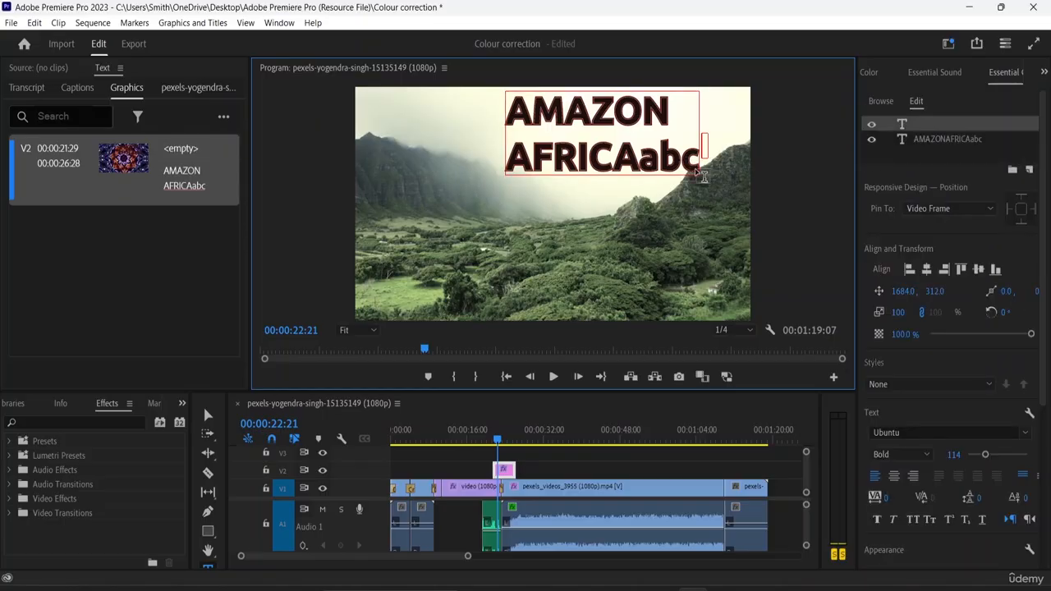
pyautogui.click(704, 183)
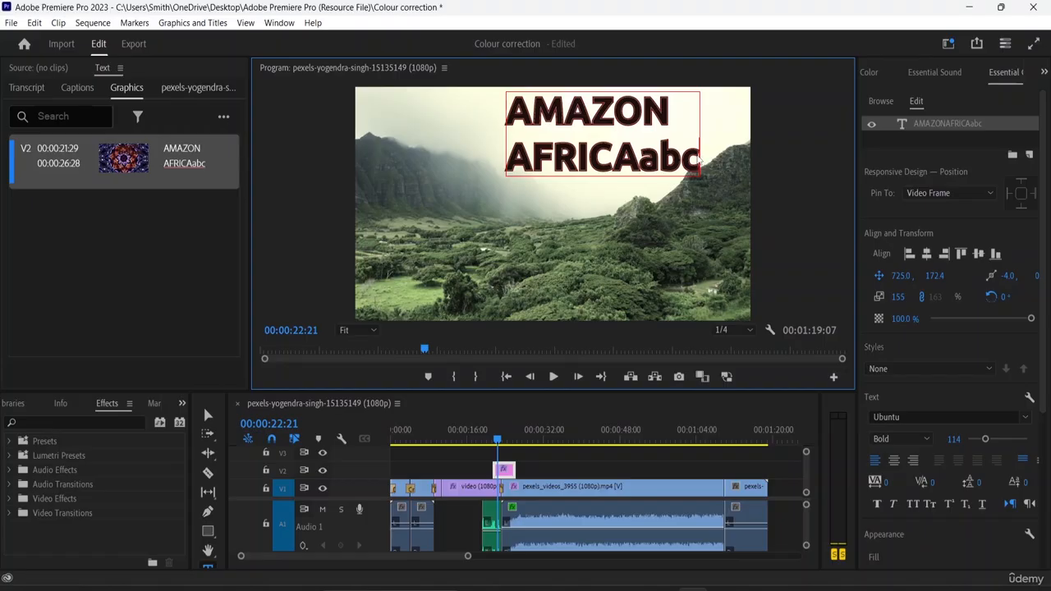
pyautogui.moveTo(703, 161); pyautogui.dragTo(500, 161)
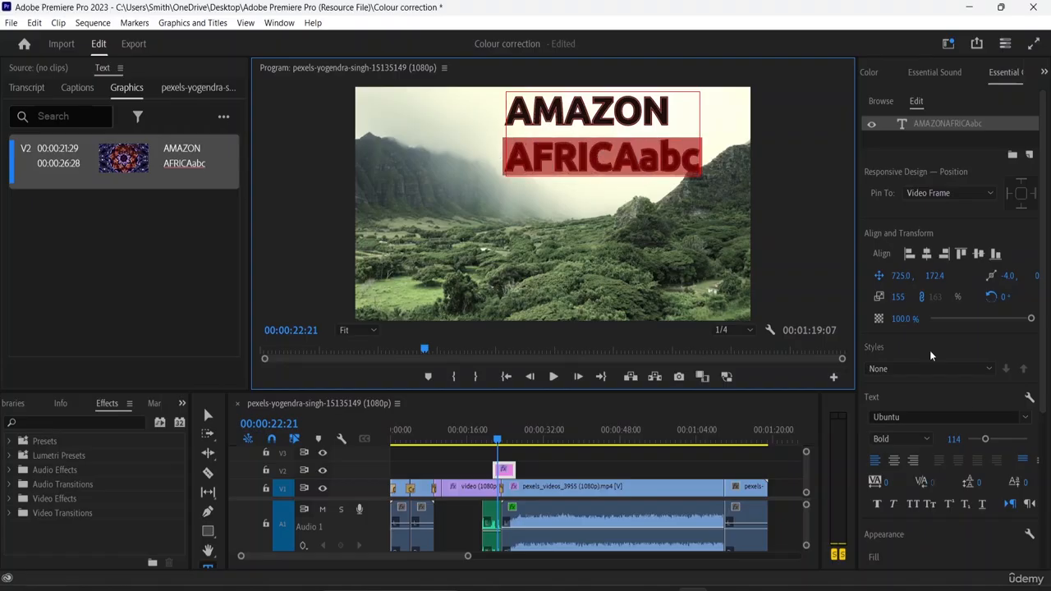
pyautogui.click(912, 503)
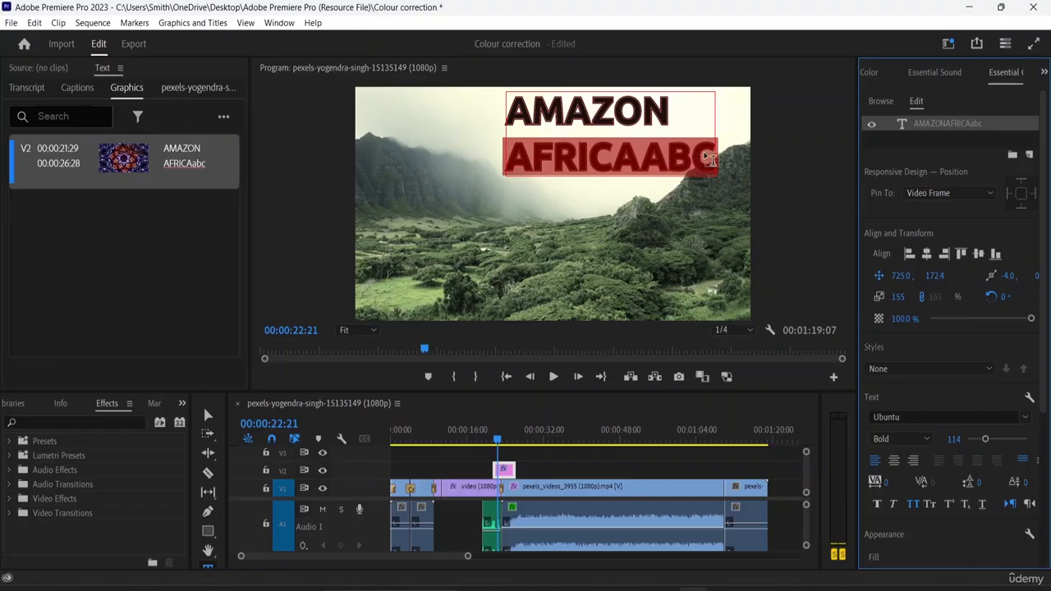
pyautogui.click(930, 503)
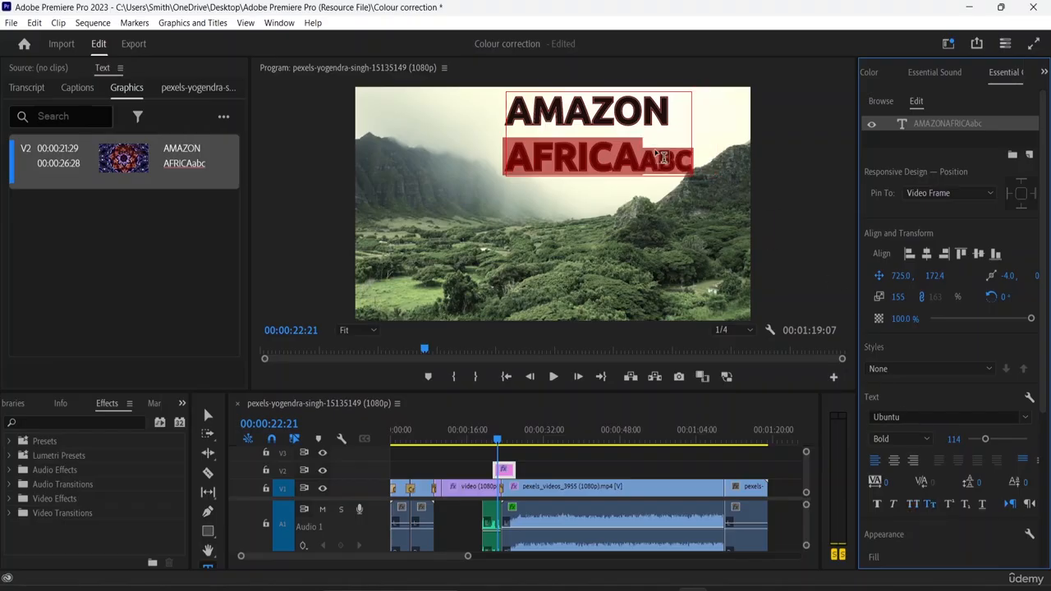
# Try Superscript and Faux Bold on the AFRICAabc line and clear the line's special text styles
pyautogui.click(948, 505)
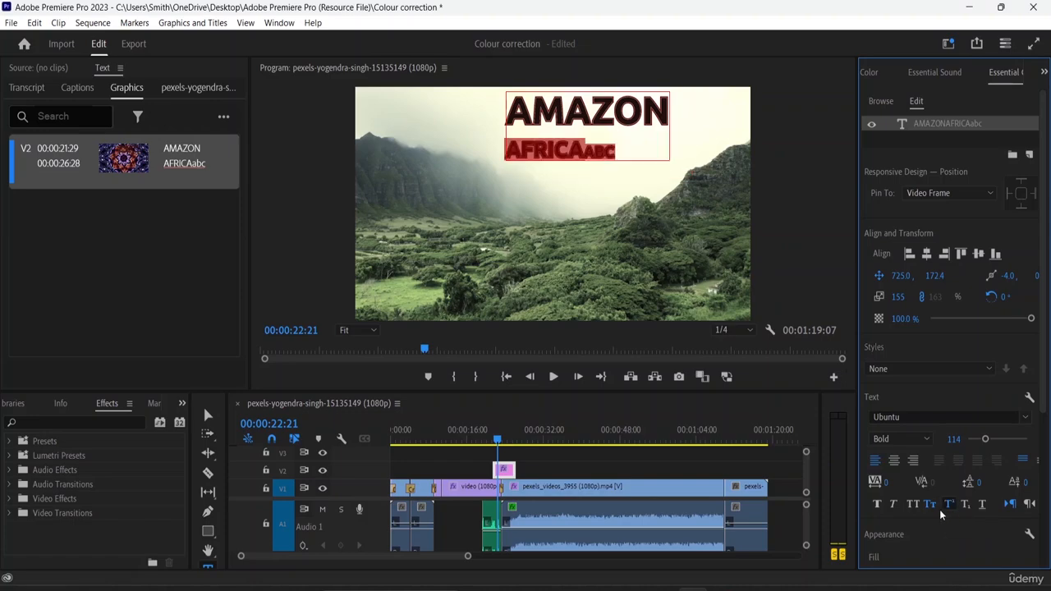
pyautogui.click(876, 504)
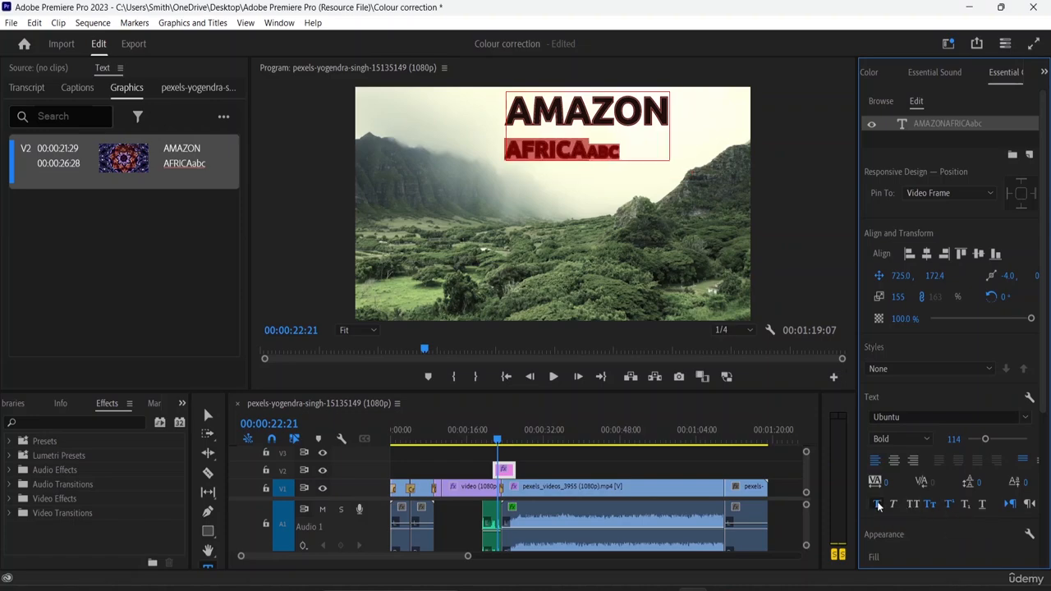
pyautogui.click(932, 505)
pyautogui.click(933, 506)
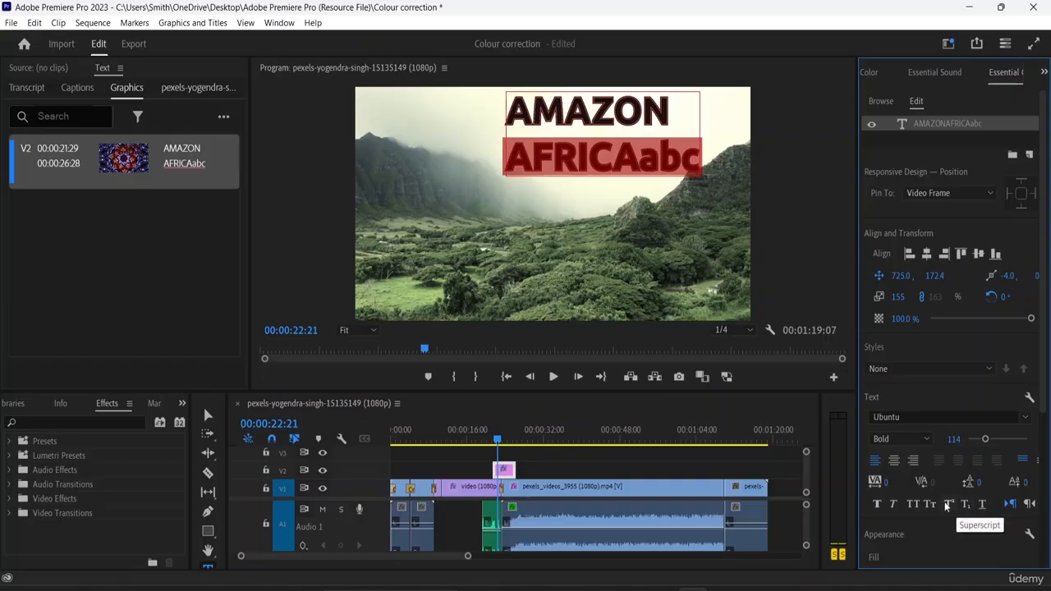
# Try right-to-left typing on the title, restore left-to-right, and remove the letters abc after AFRICA
pyautogui.click(1030, 505)
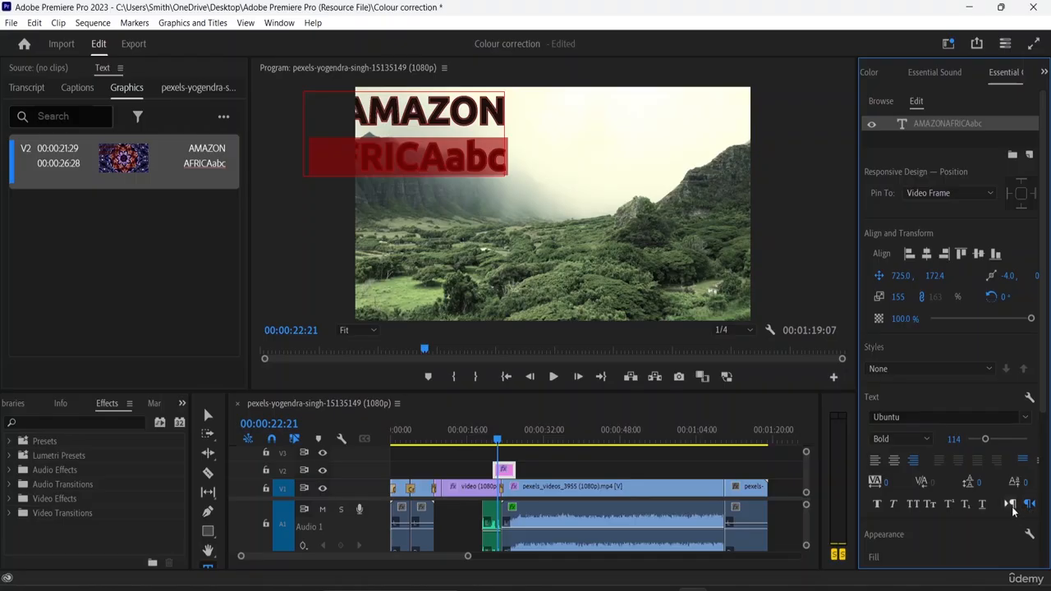
pyautogui.click(1010, 504)
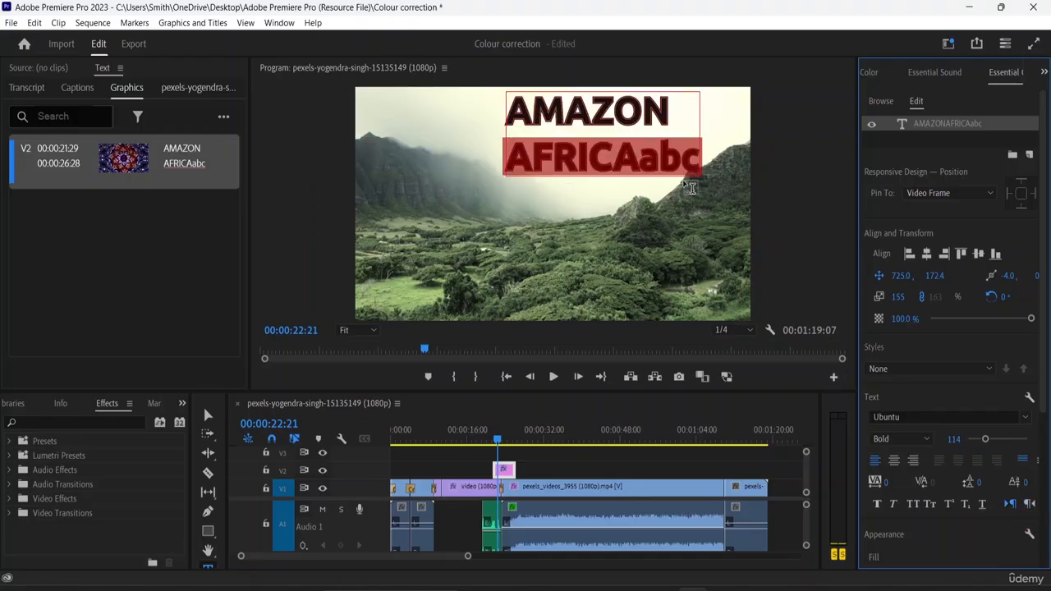
pyautogui.click(713, 184)
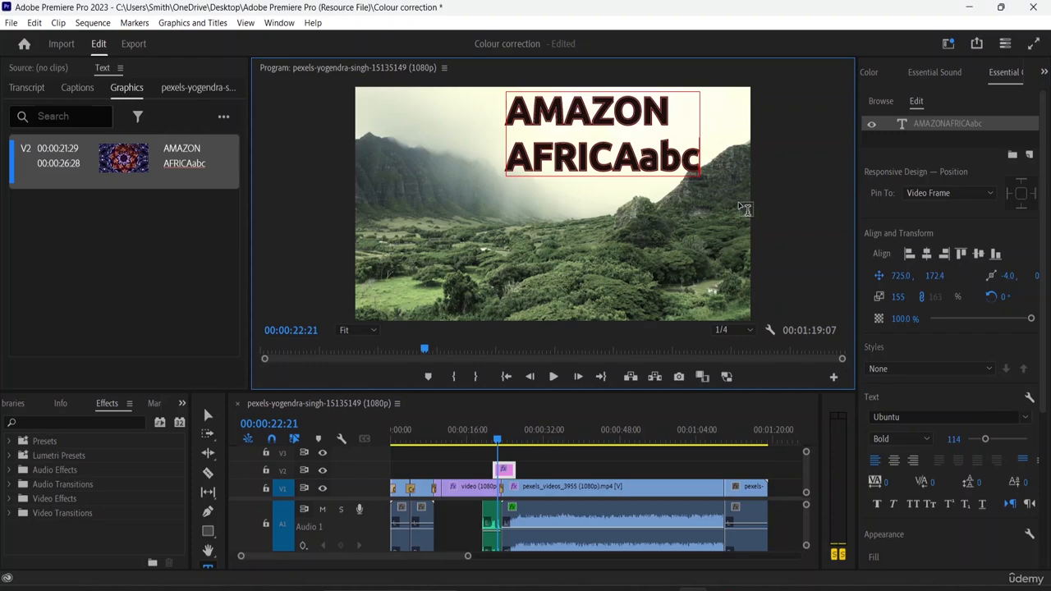
pyautogui.press('BackSpace')
pyautogui.press('BackSpace')
pyautogui.press('BackSpace')
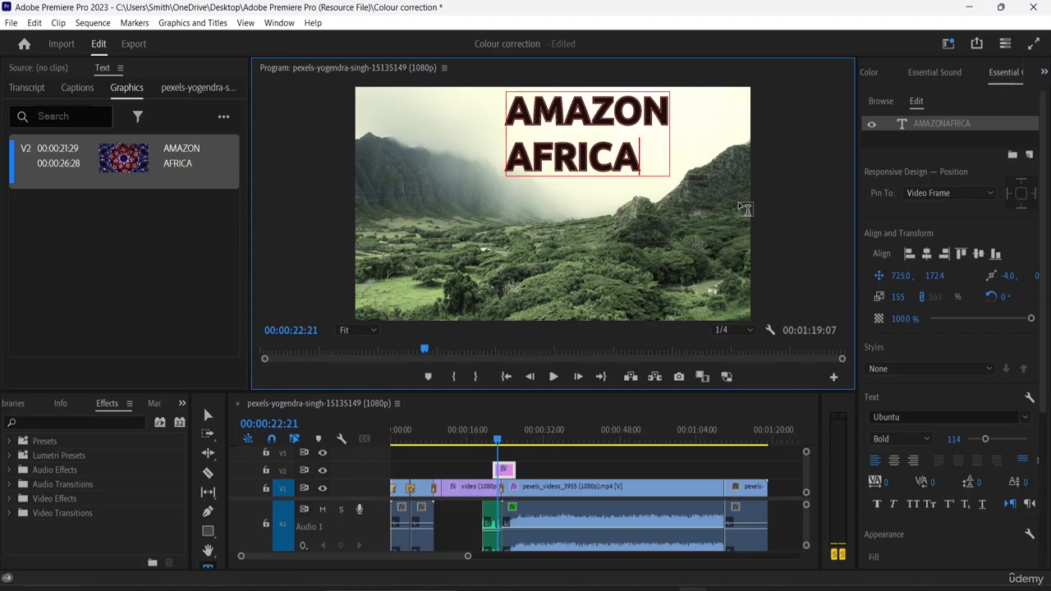
# Center-align both lines of the AMAZON AFRICA title text
pyautogui.moveTo(641, 160); pyautogui.dragTo(504, 111)
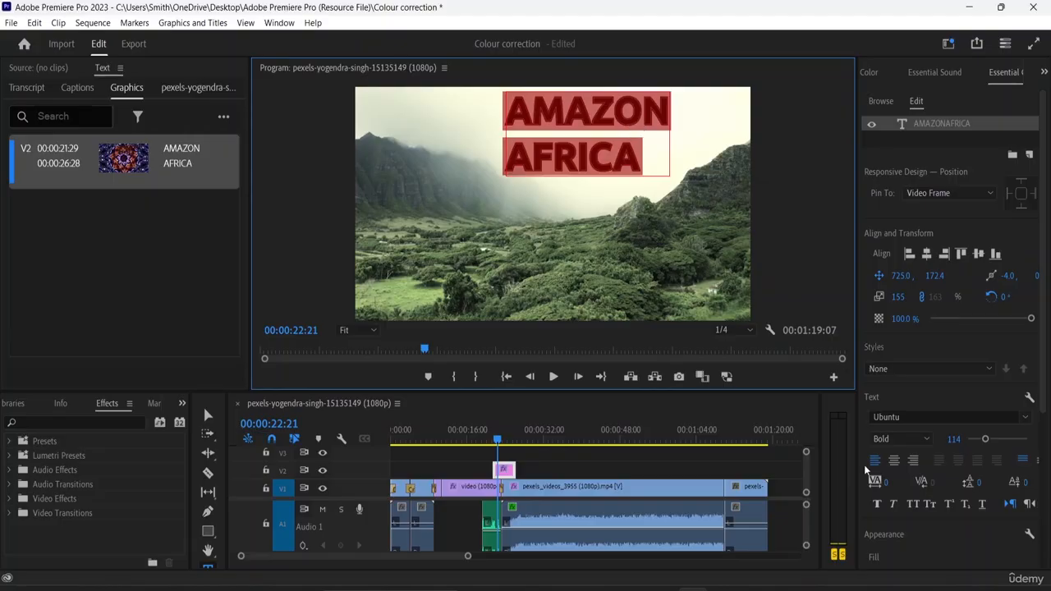
pyautogui.click(894, 460)
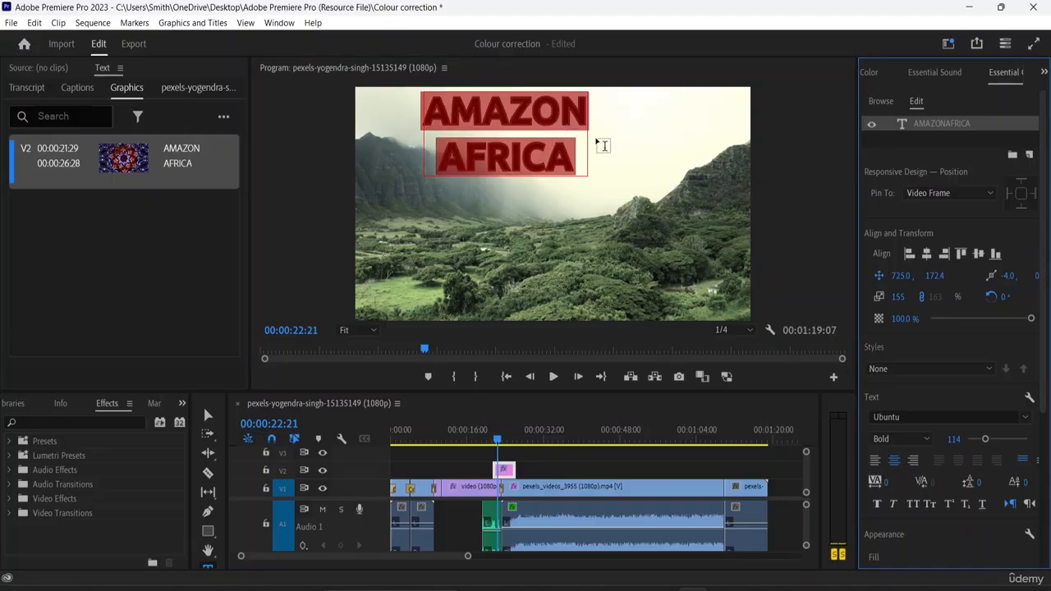
pyautogui.click(582, 144)
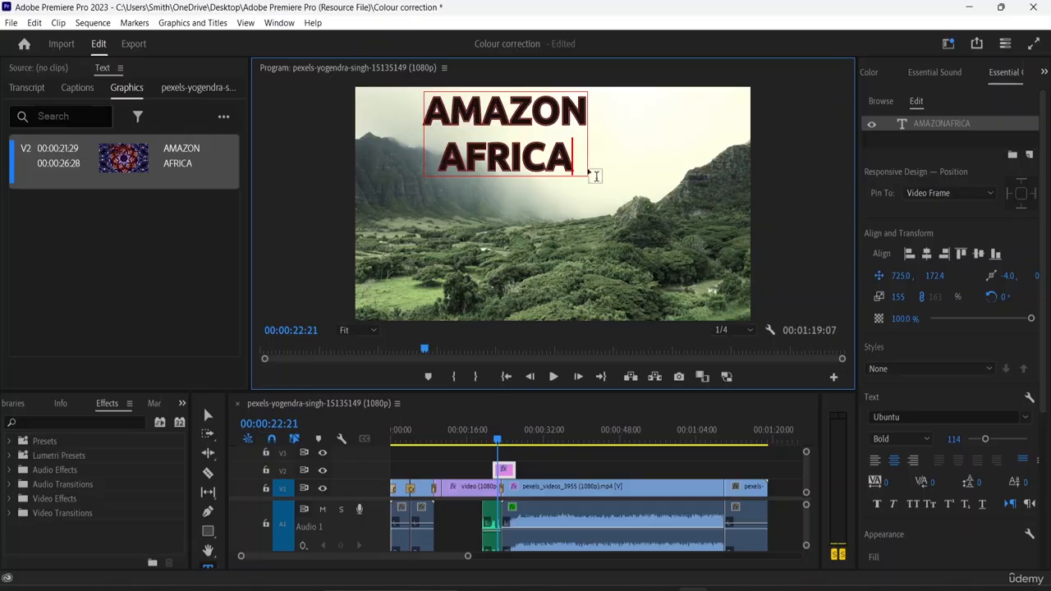
pyautogui.click(596, 176)
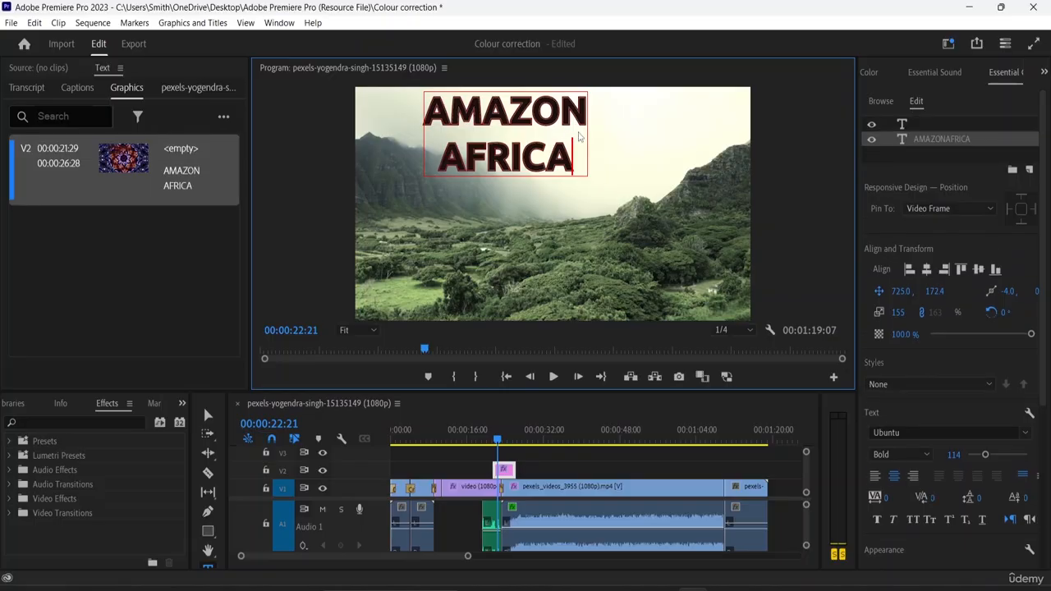
pyautogui.click(631, 140)
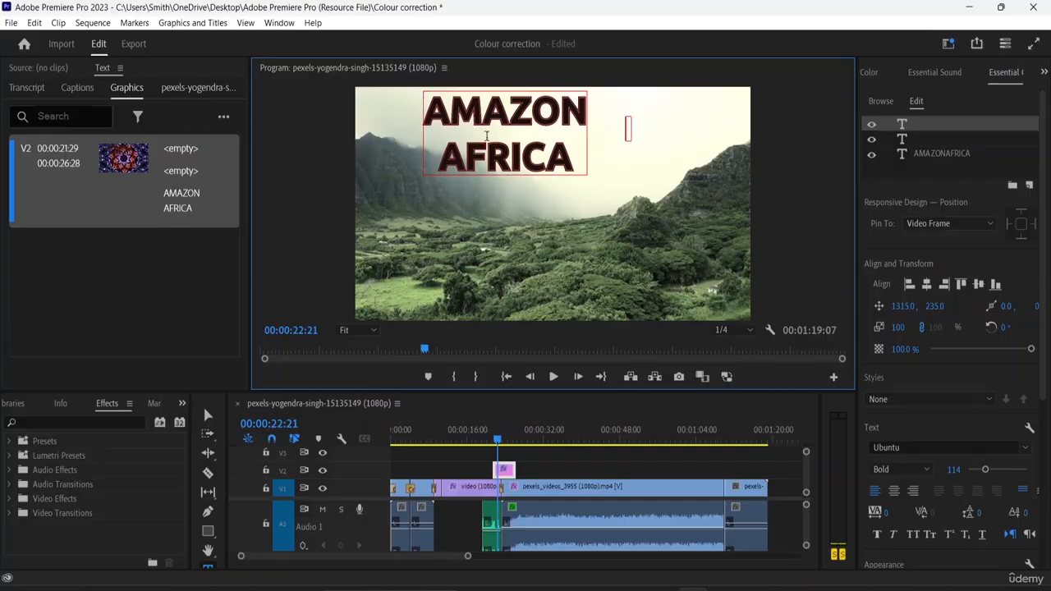
# Delete the stray empty text layer beside the title and move AMAZON AFRICA to the frame's upper centre, at about 963.9, 175.4
pyautogui.click(209, 415)
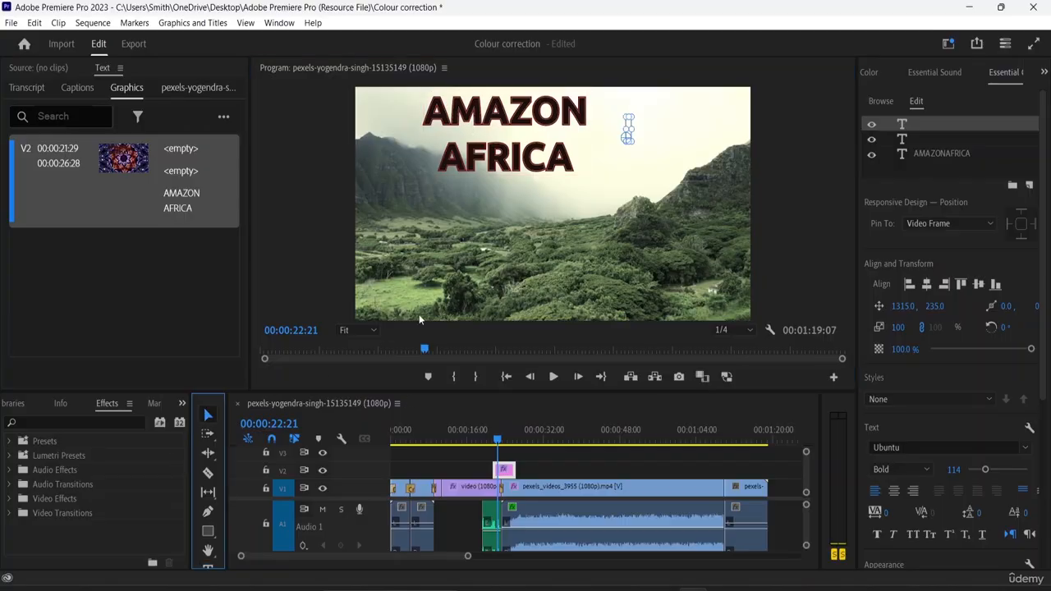
pyautogui.click(628, 133)
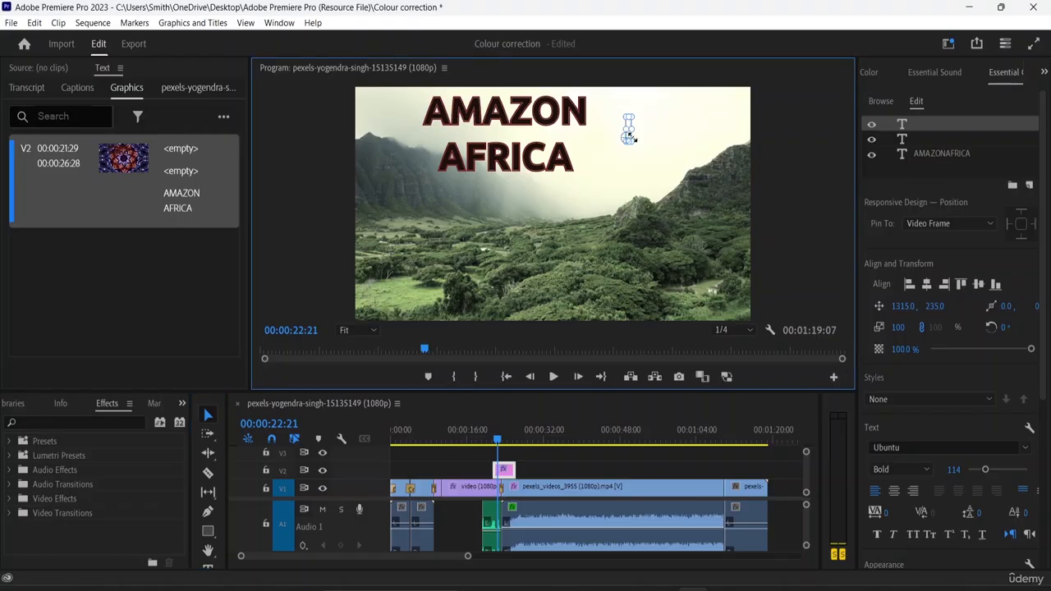
pyautogui.moveTo(631, 122); pyautogui.dragTo(632, 148)
pyautogui.press('Delete')
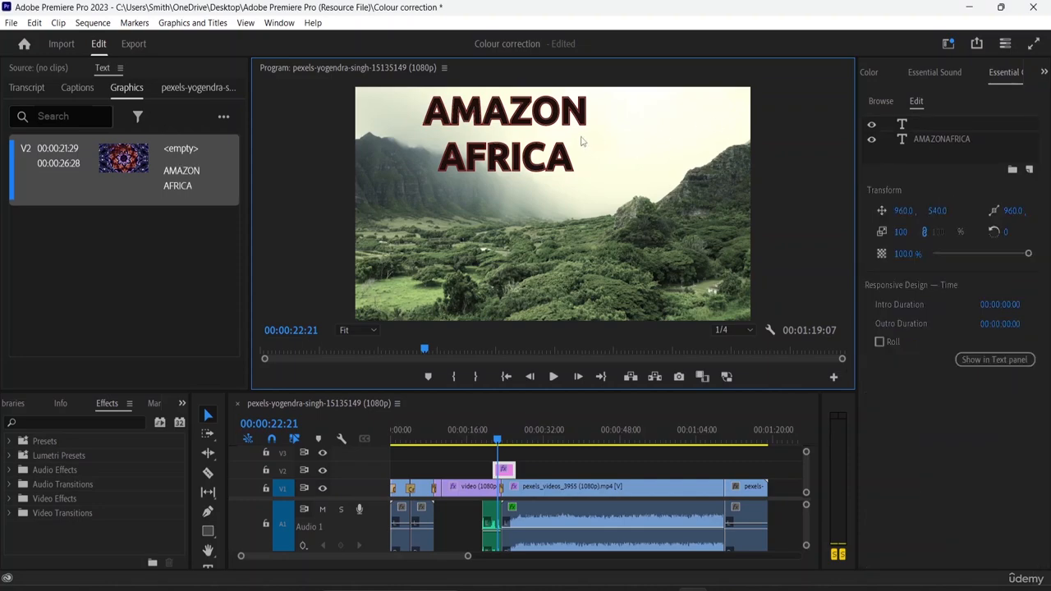
pyautogui.click(563, 139)
pyautogui.moveTo(561, 136); pyautogui.dragTo(610, 137)
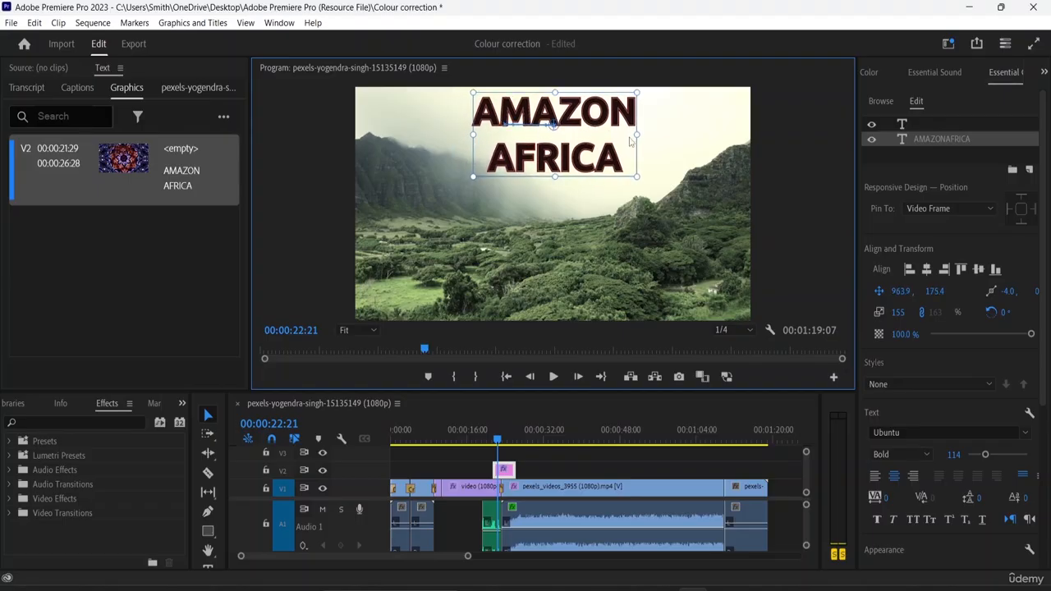
# Enable a near-black background behind the AMAZON AFRICA title and set the background opacity to 97%
pyautogui.scroll(-5, 943, 433)
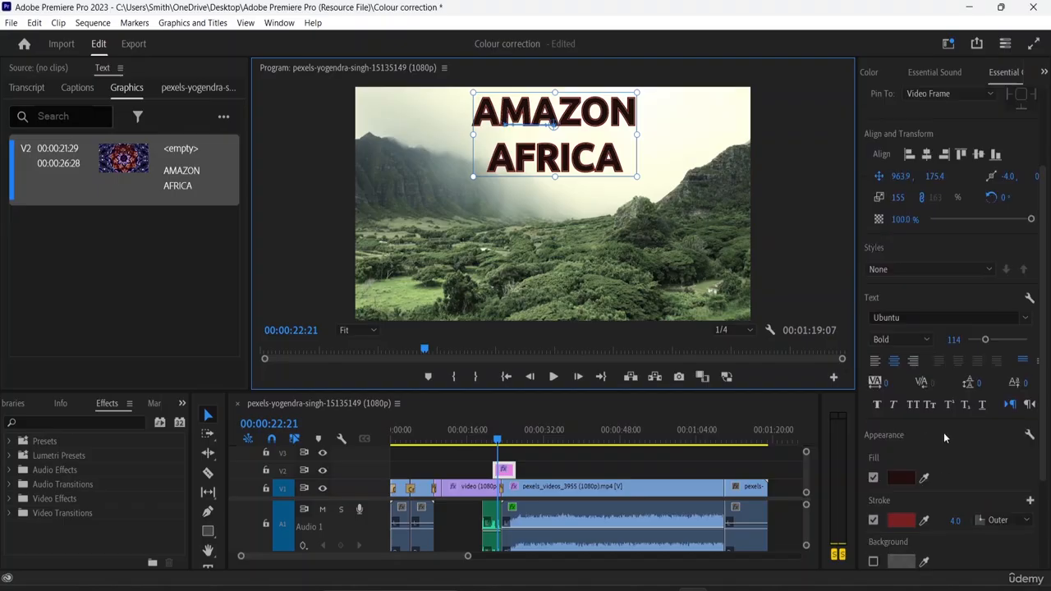
pyautogui.click(905, 448)
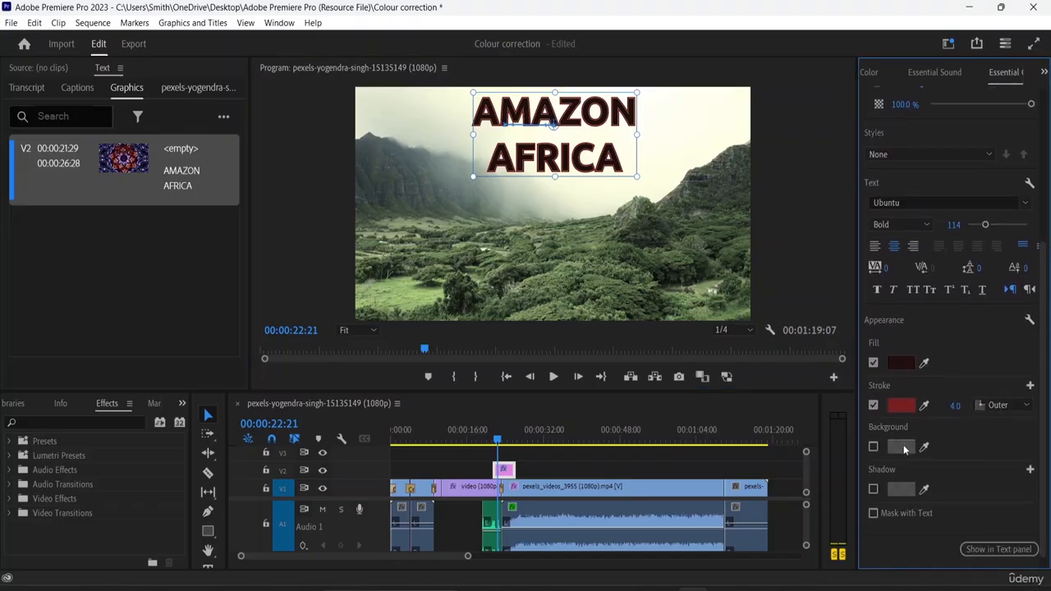
pyautogui.click(874, 446)
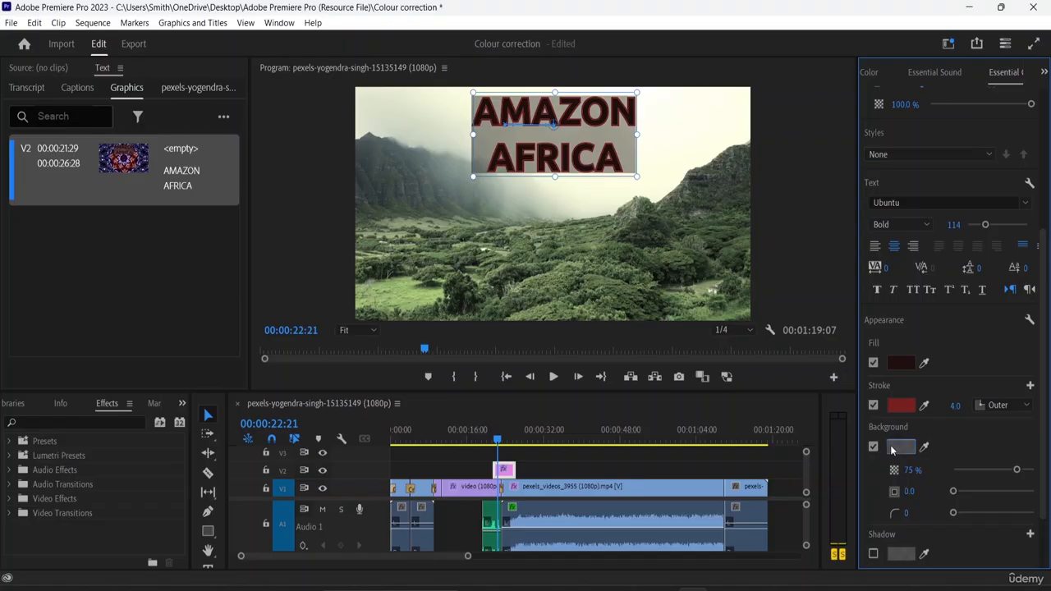
pyautogui.click(901, 447)
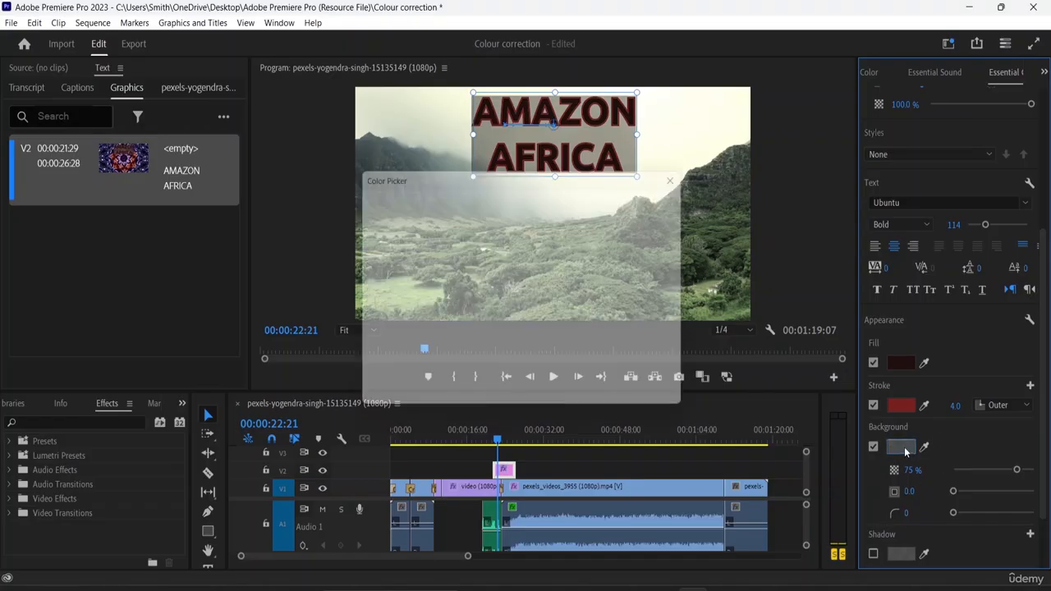
pyautogui.moveTo(362, 252); pyautogui.dragTo(359, 214)
pyautogui.click(661, 200)
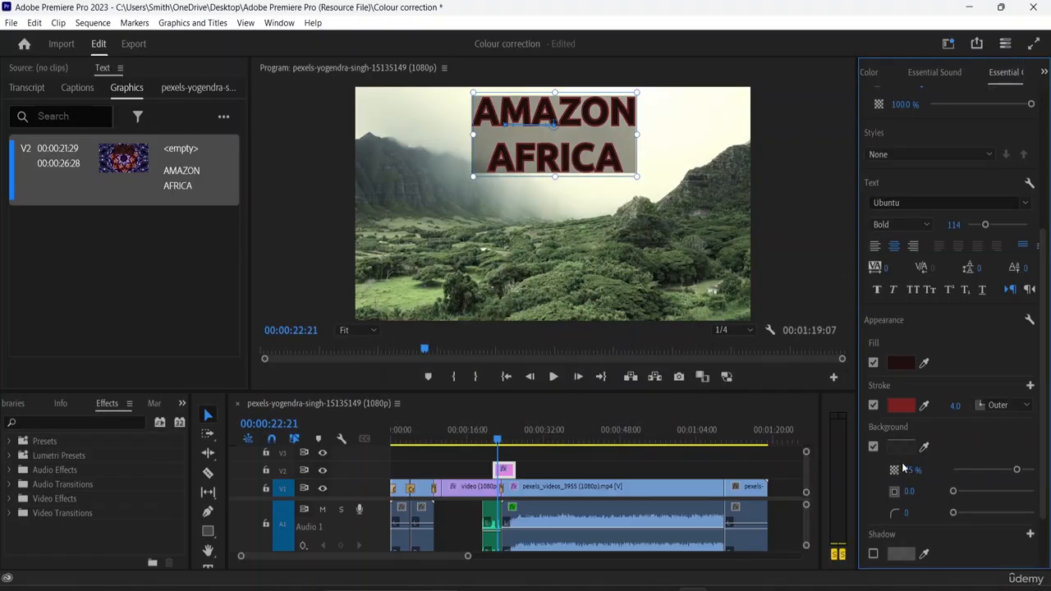
pyautogui.moveTo(1018, 472); pyautogui.dragTo(1033, 480)
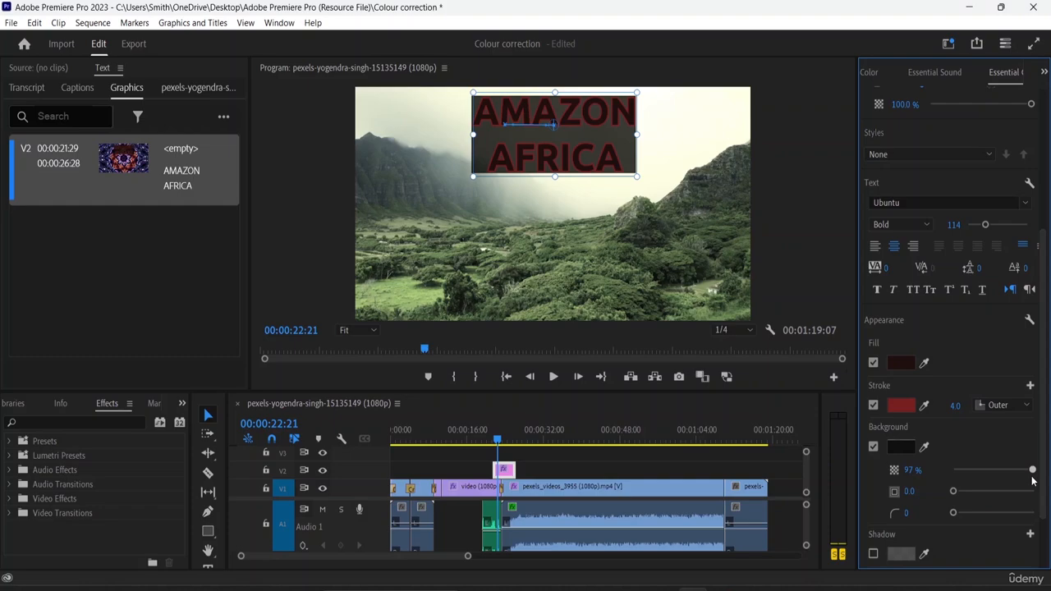
# Set the title background's opacity to 88%, size to 47.9 and corner radius to 45, and nudge the title to 983.9, 165.4
pyautogui.moveTo(955, 492); pyautogui.dragTo(982, 496)
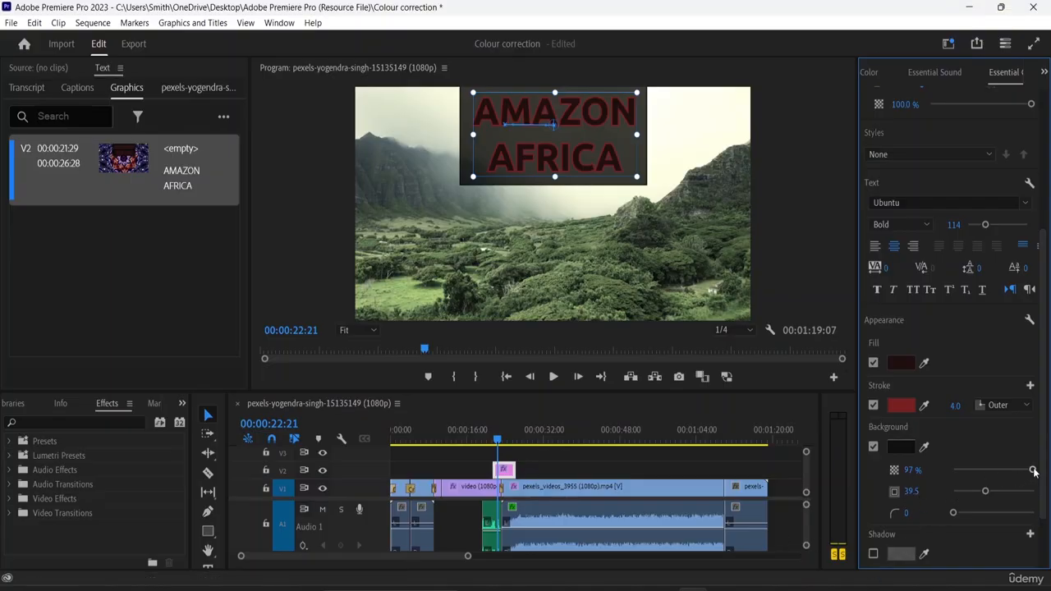
pyautogui.moveTo(1031, 469); pyautogui.dragTo(1025, 472)
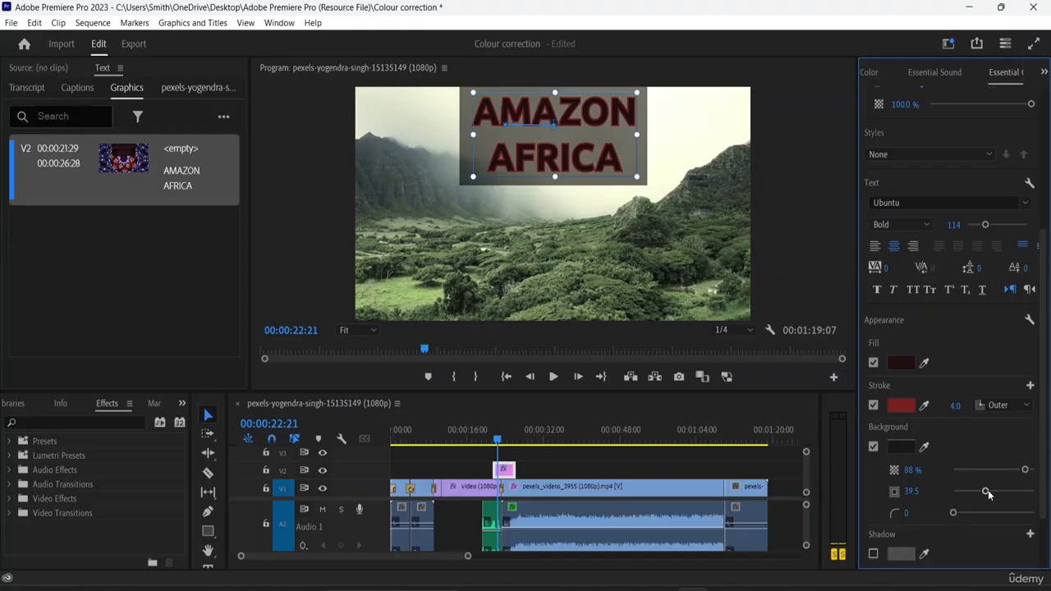
pyautogui.moveTo(988, 490)
pyautogui.mouseDown()
pyautogui.moveTo(973, 490)
pyautogui.moveTo(990, 493)
pyautogui.mouseUp()
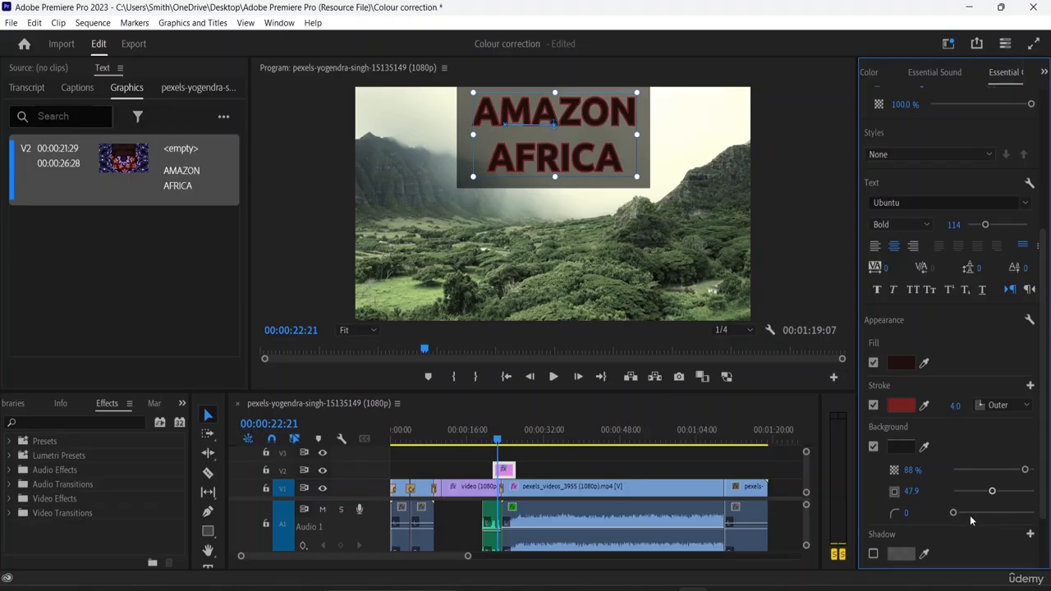
pyautogui.moveTo(960, 517); pyautogui.dragTo(990, 523)
pyautogui.moveTo(578, 129); pyautogui.dragTo(583, 128)
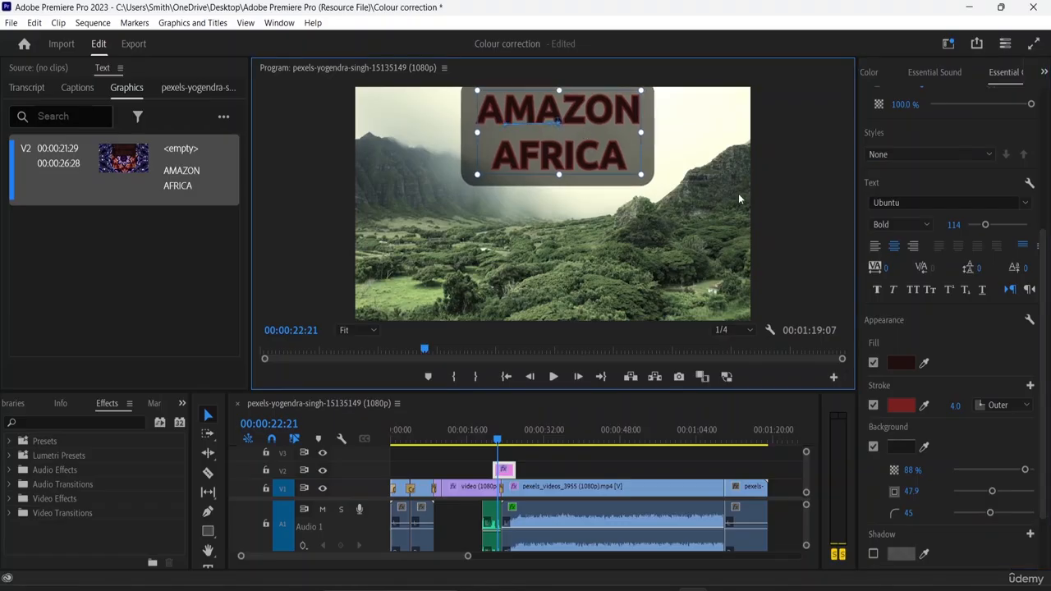
# Move the AMAZON AFRICA graphic clip earlier on V2 and extend it to span 00:00:10:50 to 00:00:33:11
pyautogui.scroll(-3, 957, 488)
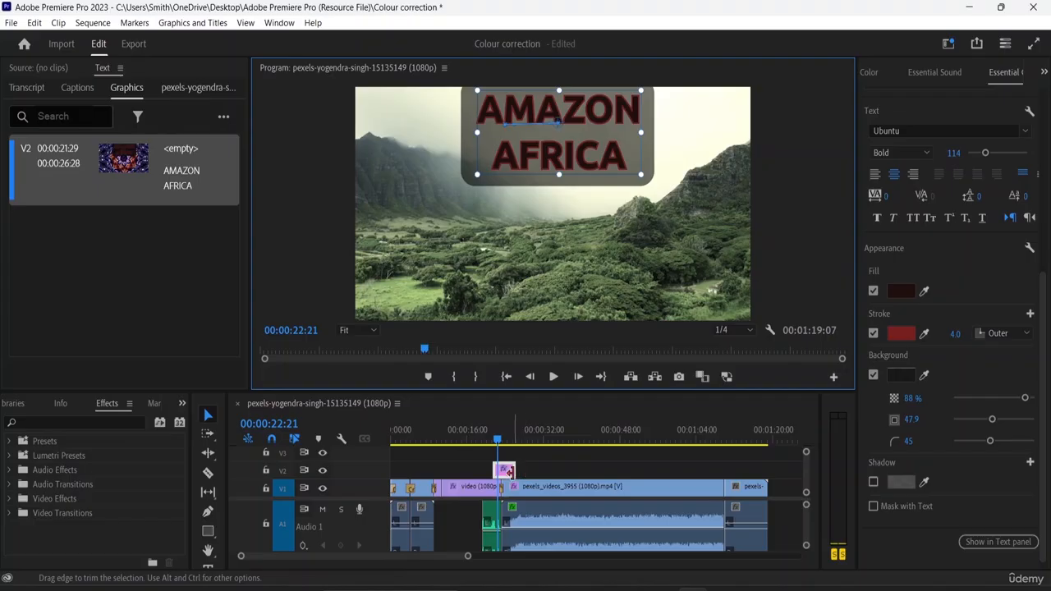
pyautogui.moveTo(507, 471); pyautogui.dragTo(441, 469)
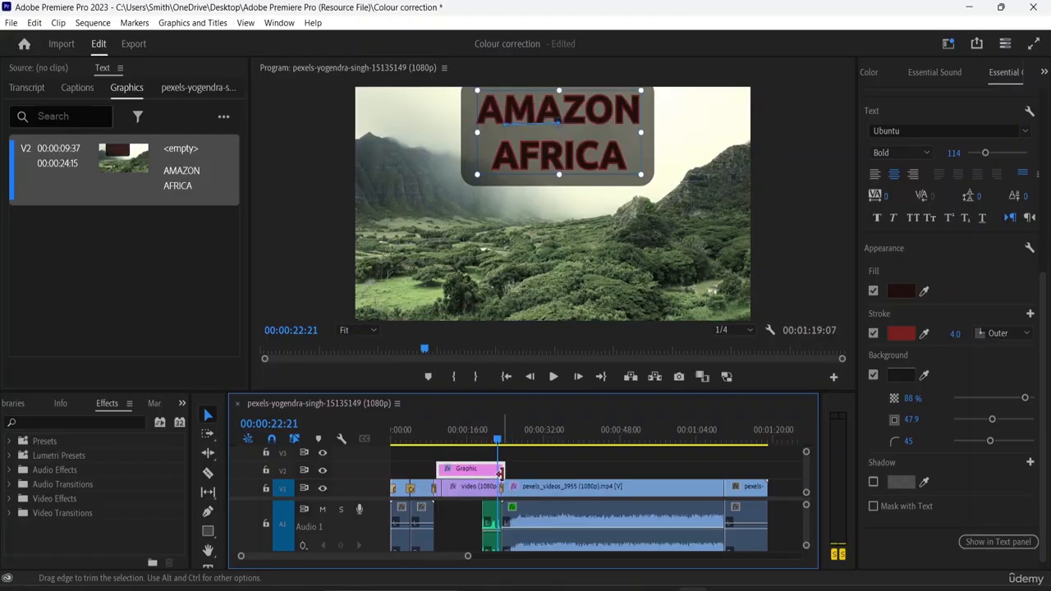
pyautogui.moveTo(500, 474)
pyautogui.mouseDown()
pyautogui.moveTo(558, 474)
pyautogui.moveTo(511, 471)
pyautogui.mouseUp()
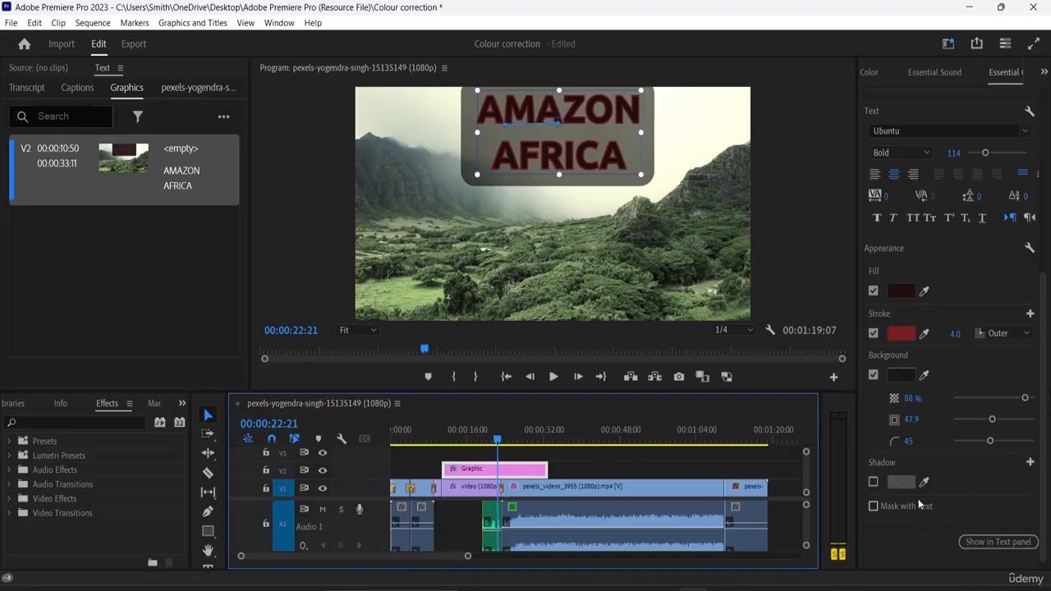
# Enable a shadow on the AMAZON AFRICA title and give it the pale pink colour BEA3A3
pyautogui.click(873, 483)
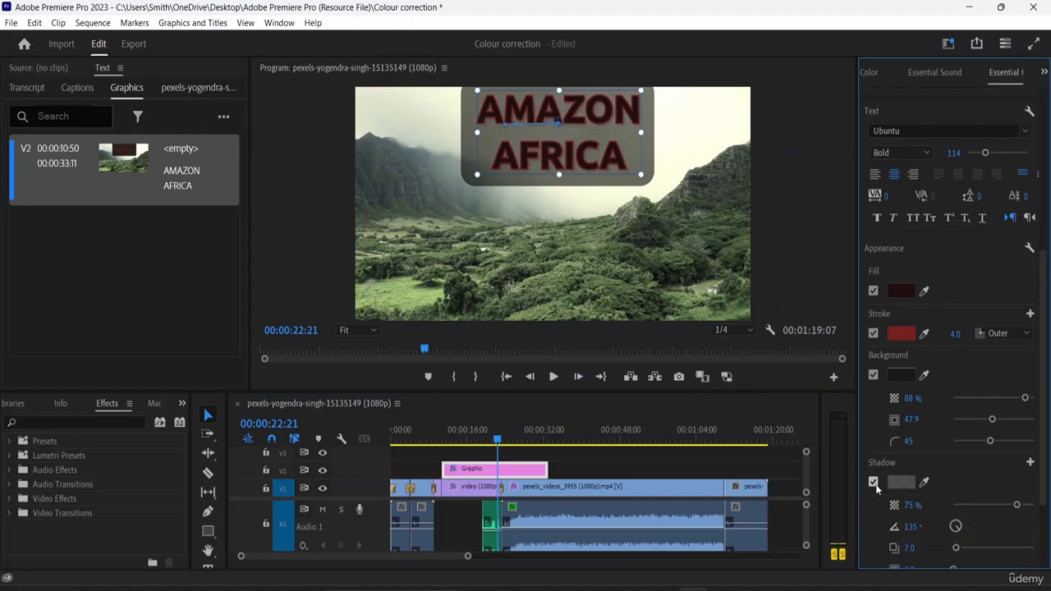
pyautogui.scroll(-1, 928, 493)
pyautogui.scroll(-2, 927, 491)
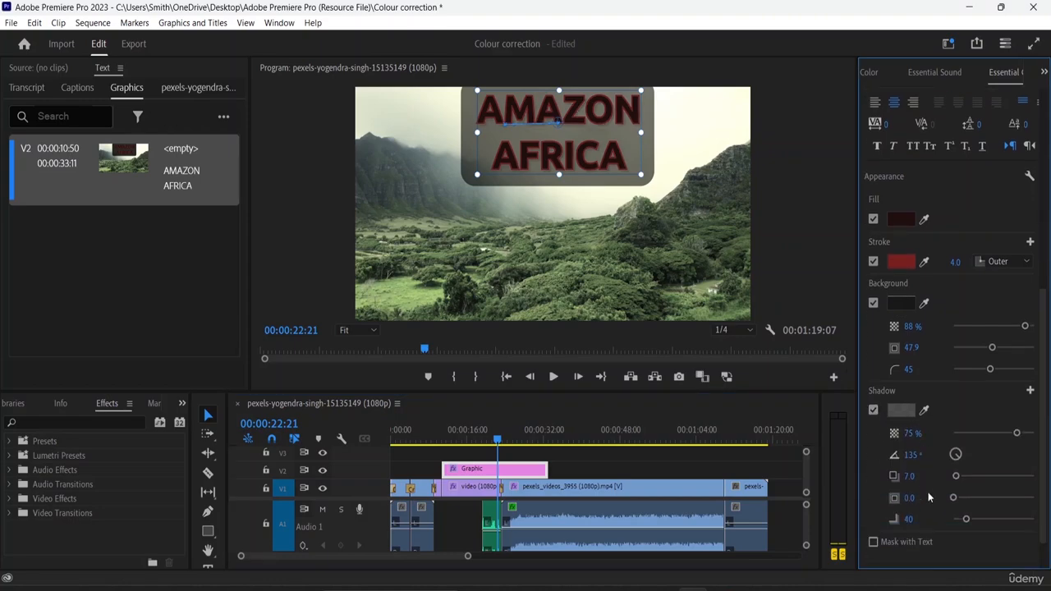
pyautogui.click(899, 410)
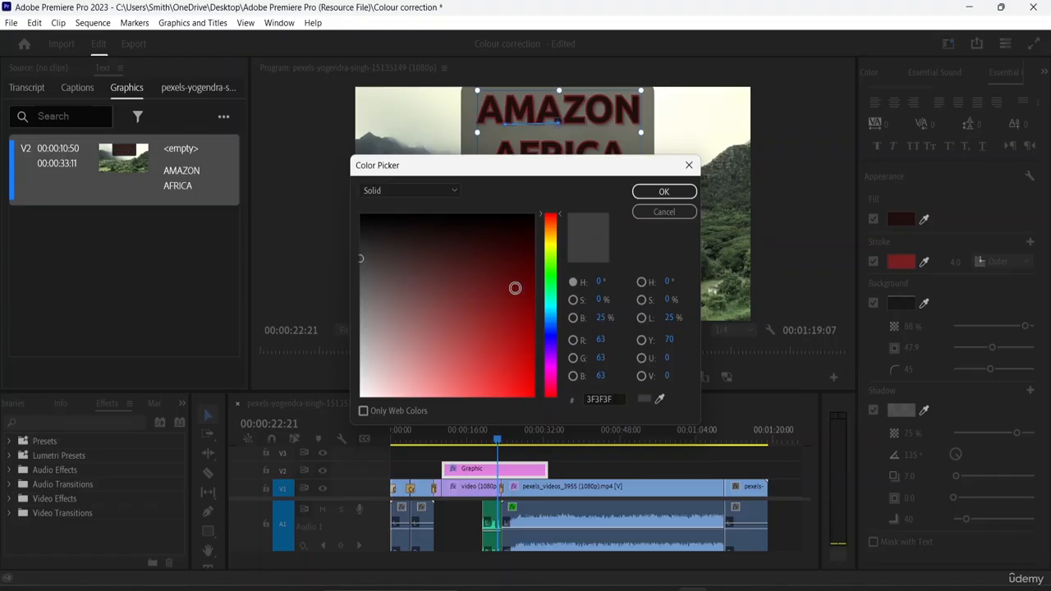
pyautogui.moveTo(361, 258)
pyautogui.mouseDown()
pyautogui.moveTo(424, 284)
pyautogui.moveTo(383, 349)
pyautogui.mouseUp()
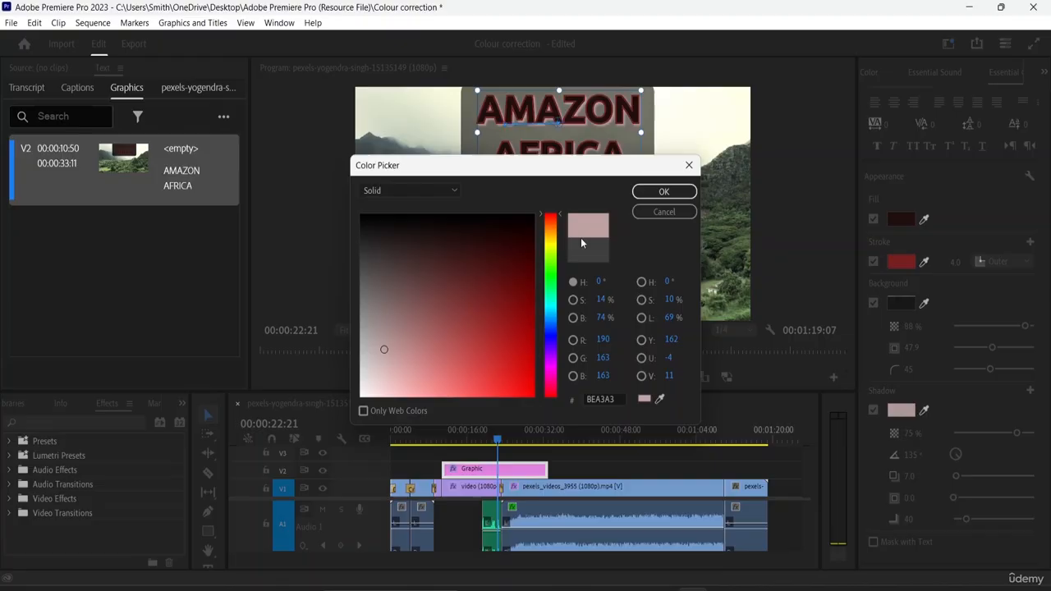
pyautogui.click(657, 196)
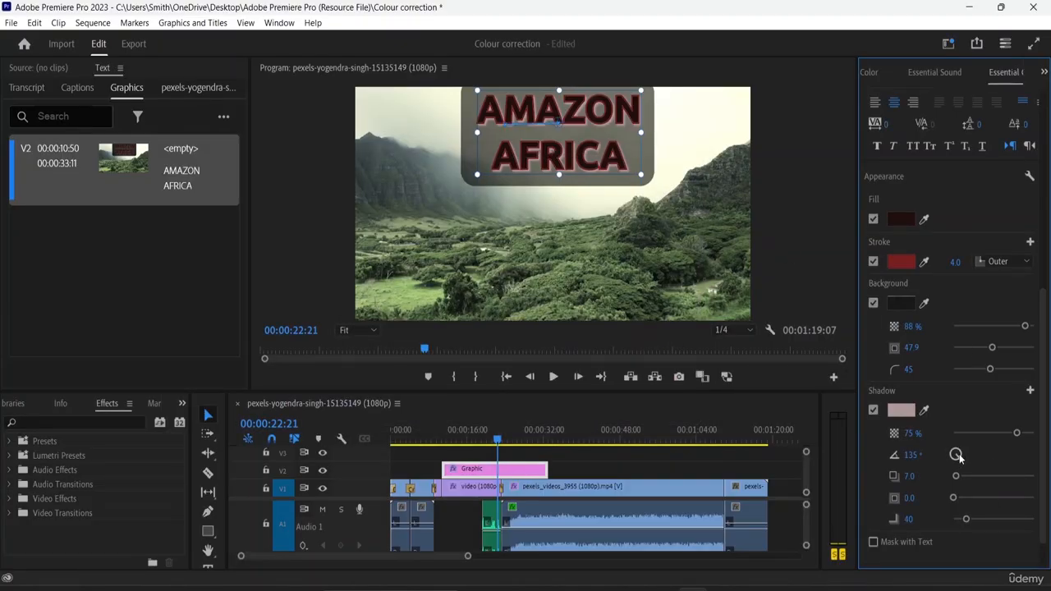
# Set the title shadow's opacity to 63%, angle to 132°, distance to 25.2, size to 0.0 and blur to 38
pyautogui.moveTo(959, 457); pyautogui.dragTo(953, 458)
pyautogui.moveTo(1016, 432)
pyautogui.mouseDown()
pyautogui.moveTo(993, 435)
pyautogui.moveTo(1017, 442)
pyautogui.mouseUp()
pyautogui.moveTo(958, 474); pyautogui.dragTo(964, 475)
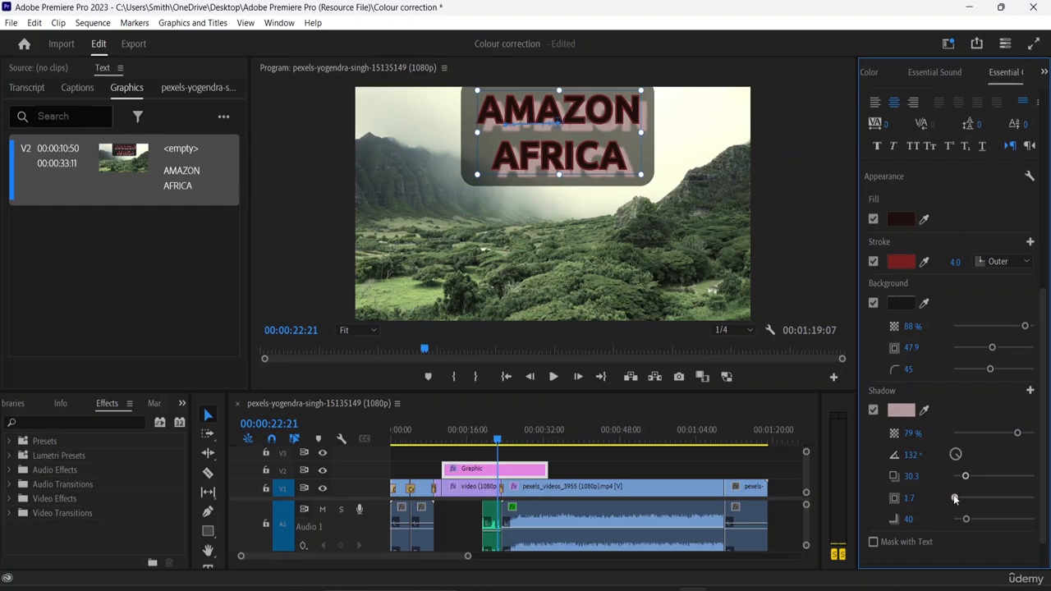
pyautogui.moveTo(954, 498); pyautogui.dragTo(964, 522)
pyautogui.moveTo(955, 497)
pyautogui.mouseDown()
pyautogui.moveTo(970, 478)
pyautogui.moveTo(963, 484)
pyautogui.mouseUp()
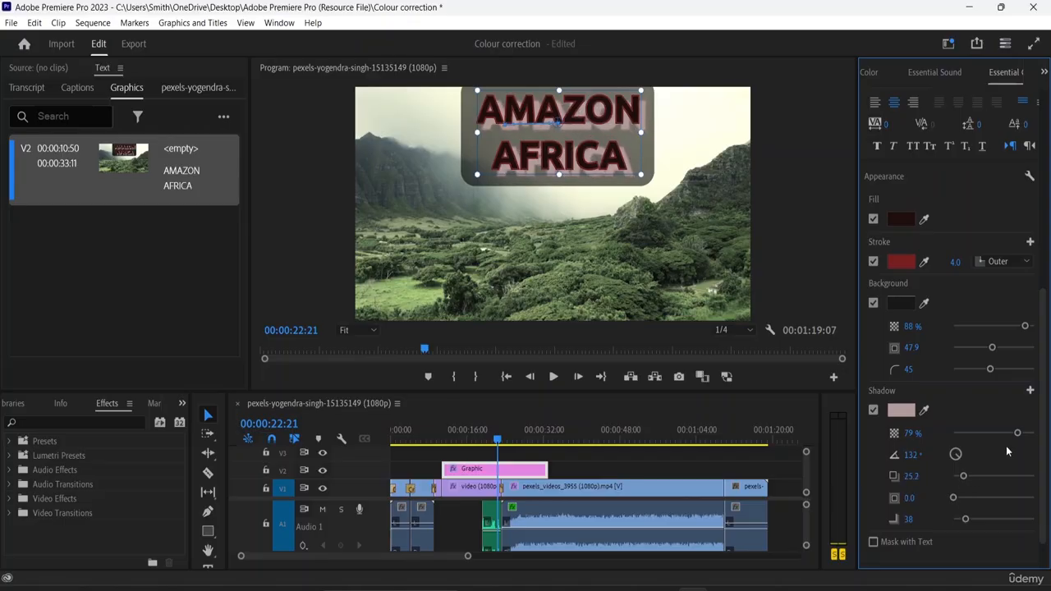
pyautogui.moveTo(1017, 433); pyautogui.dragTo(1004, 444)
pyautogui.scroll(-2, 901, 514)
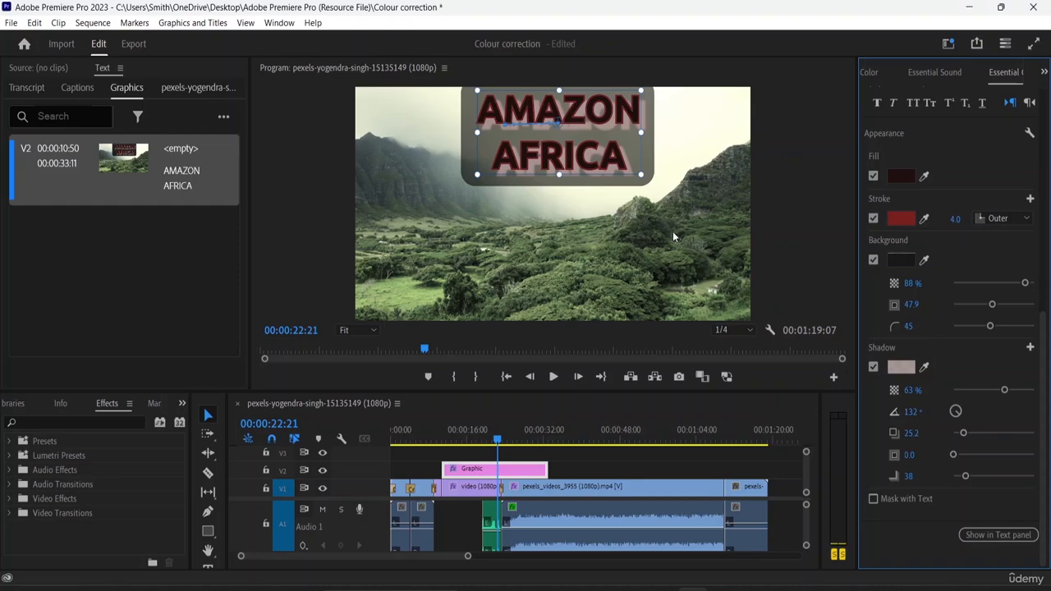
# Sample a green shadow colour from the trees in the footage and replace it with the blue 393AA2
pyautogui.click(923, 367)
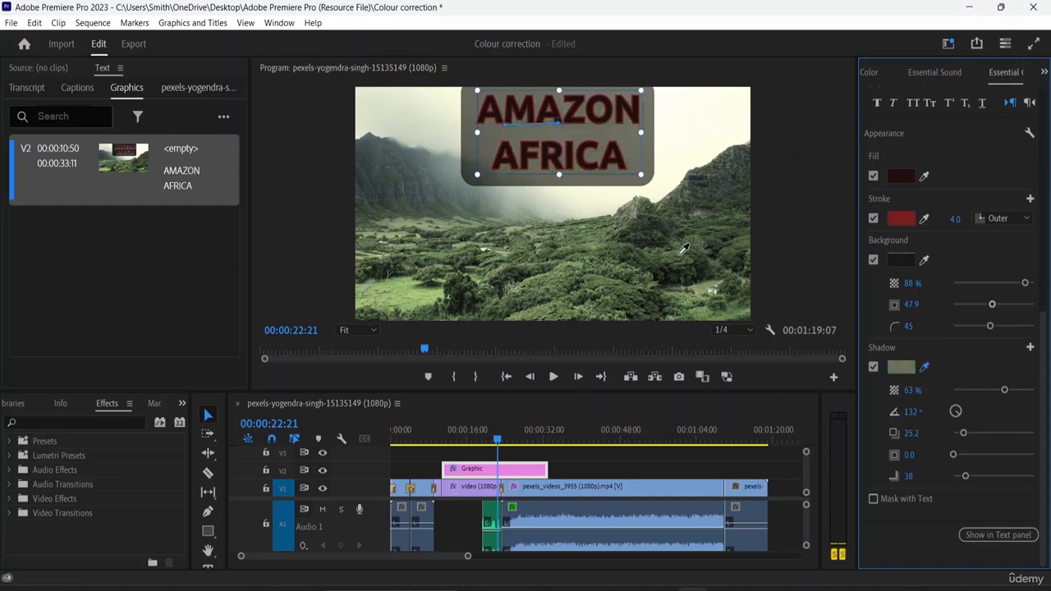
pyautogui.click(683, 256)
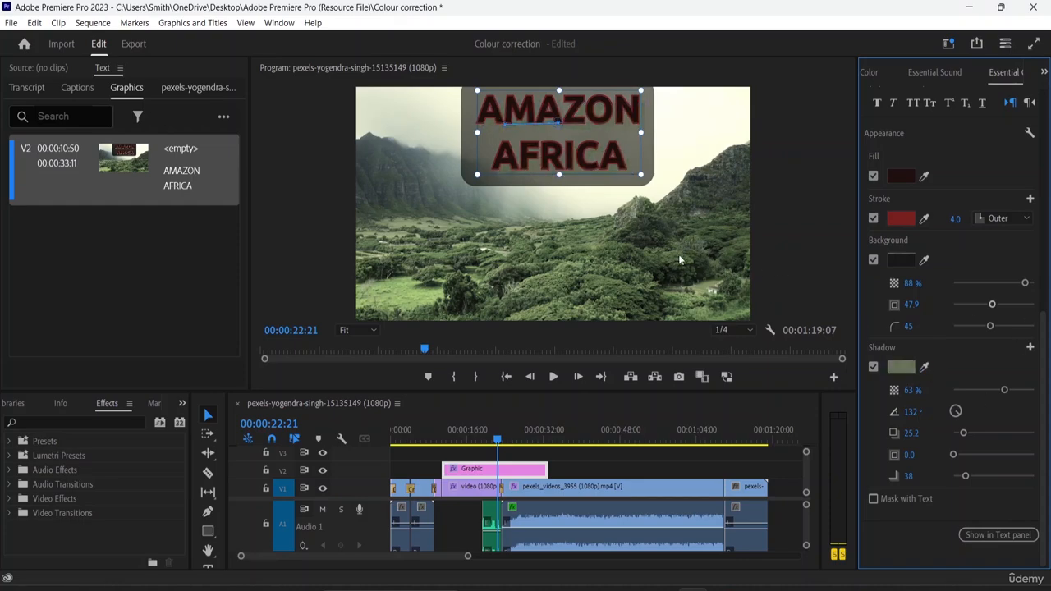
pyautogui.click(901, 368)
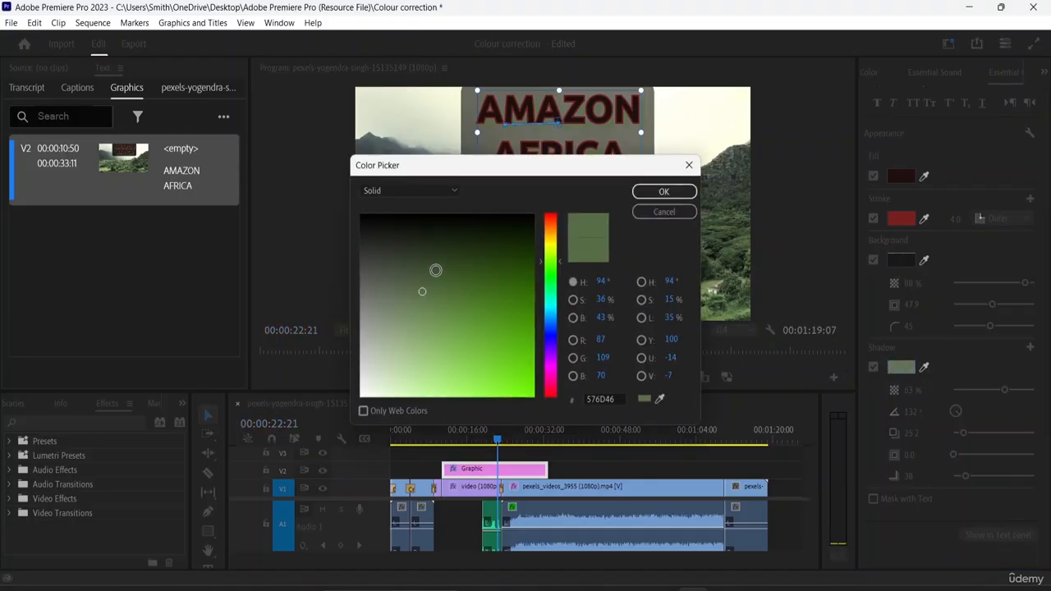
pyautogui.click(557, 224)
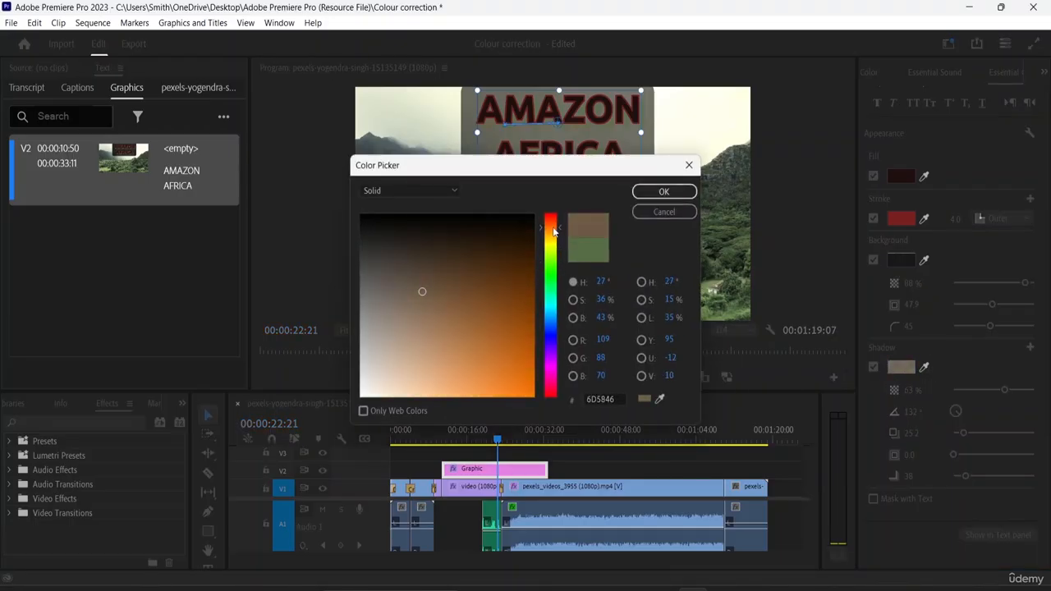
pyautogui.moveTo(425, 293)
pyautogui.mouseDown()
pyautogui.moveTo(502, 356)
pyautogui.moveTo(479, 328)
pyautogui.moveTo(489, 338)
pyautogui.mouseUp()
pyautogui.moveTo(563, 226)
pyautogui.mouseDown()
pyautogui.moveTo(564, 369)
pyautogui.moveTo(563, 335)
pyautogui.mouseUp()
pyautogui.moveTo(485, 338)
pyautogui.mouseDown()
pyautogui.moveTo(429, 309)
pyautogui.moveTo(472, 329)
pyautogui.mouseUp()
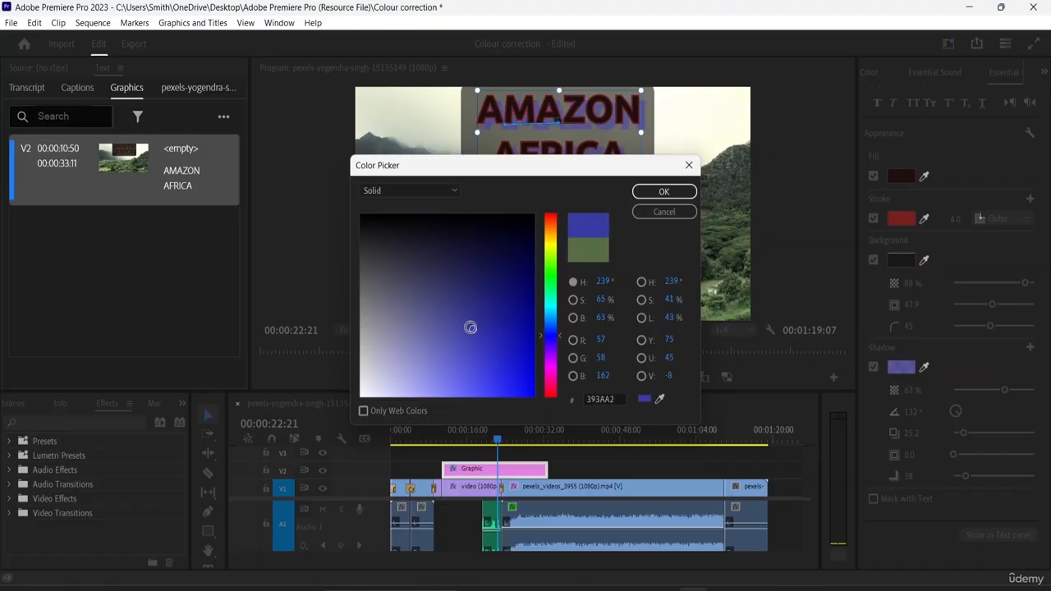
pyautogui.click(663, 191)
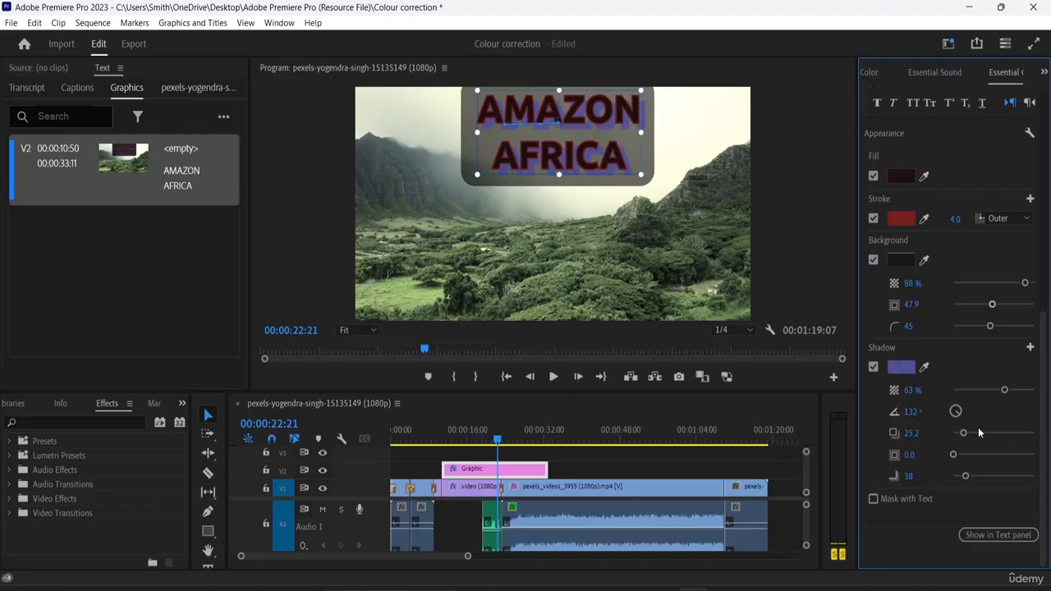
# Save the title's formatting as a new text style named Lower Third
pyautogui.scroll(5, 930, 242)
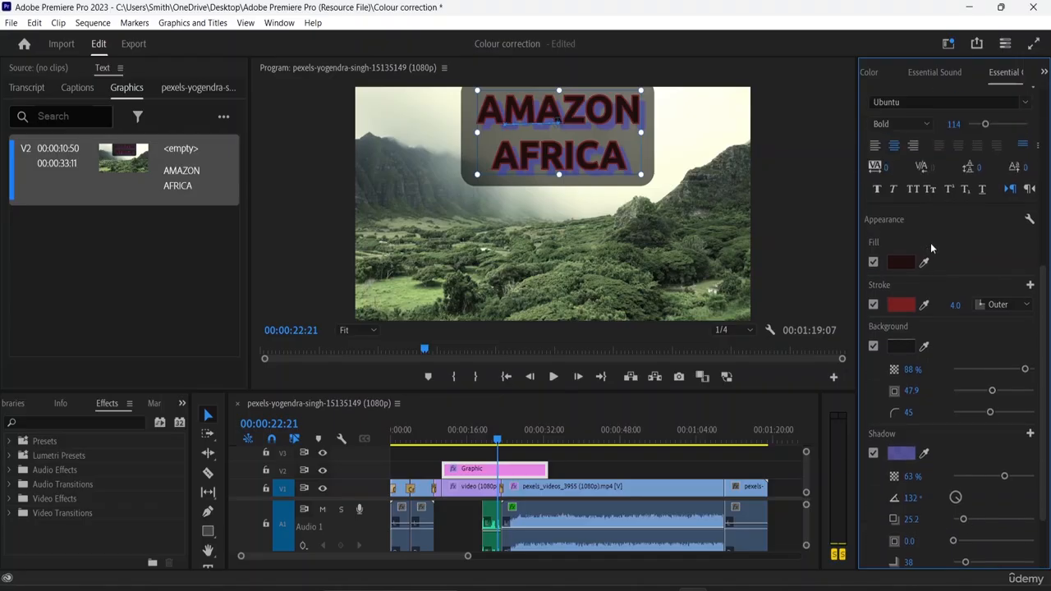
pyautogui.click(938, 238)
pyautogui.click(938, 239)
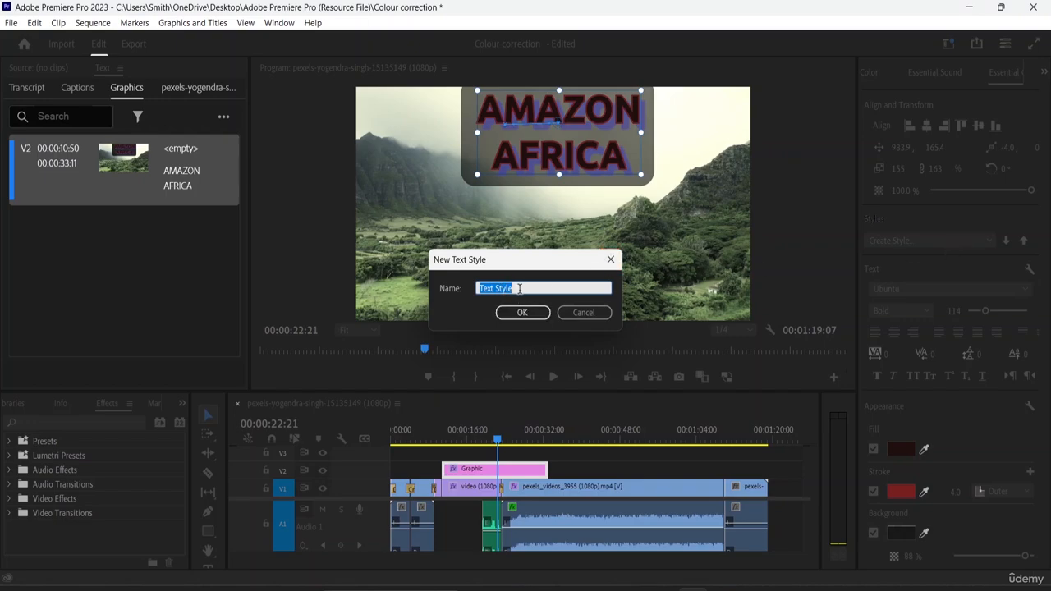
pyautogui.click(520, 288)
pyautogui.write('=')
pyautogui.click(503, 313)
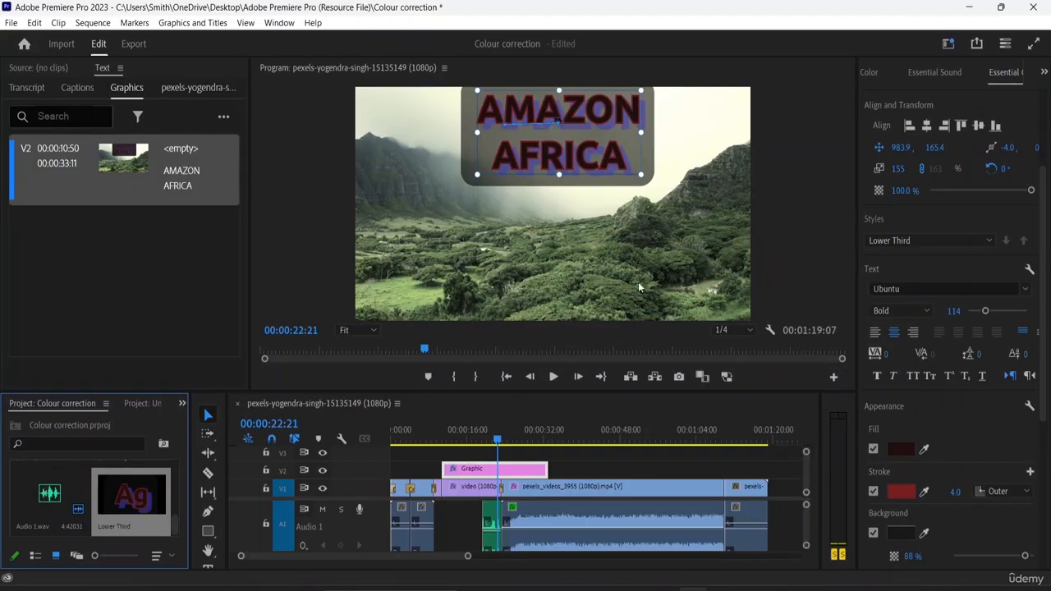
# Try to edit the AMAZON AFRICA title text directly on the frame
pyautogui.click(567, 94)
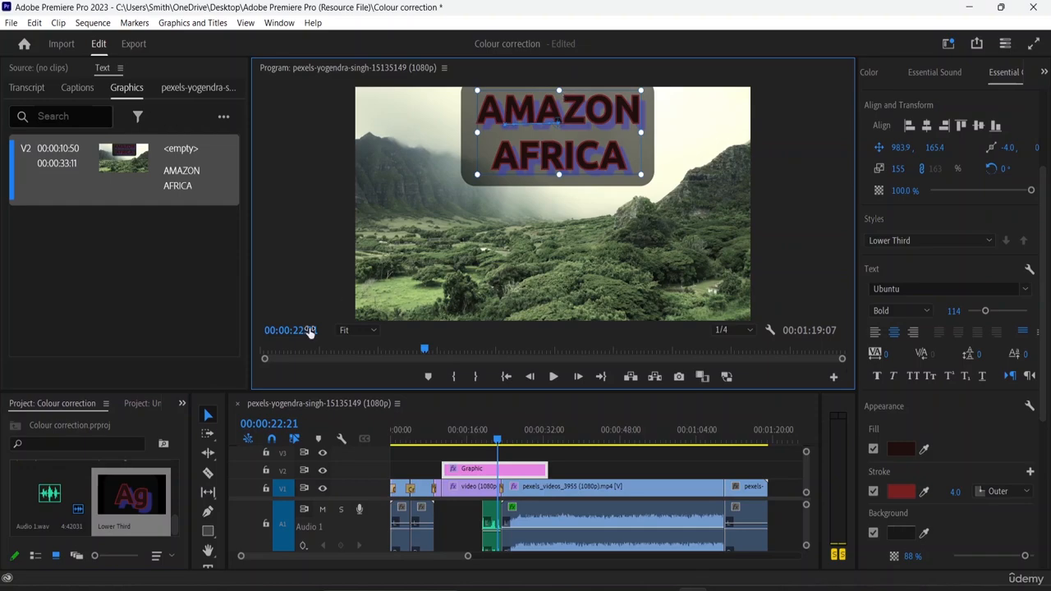
pyautogui.moveTo(642, 153); pyautogui.dragTo(600, 185)
pyautogui.click(647, 157)
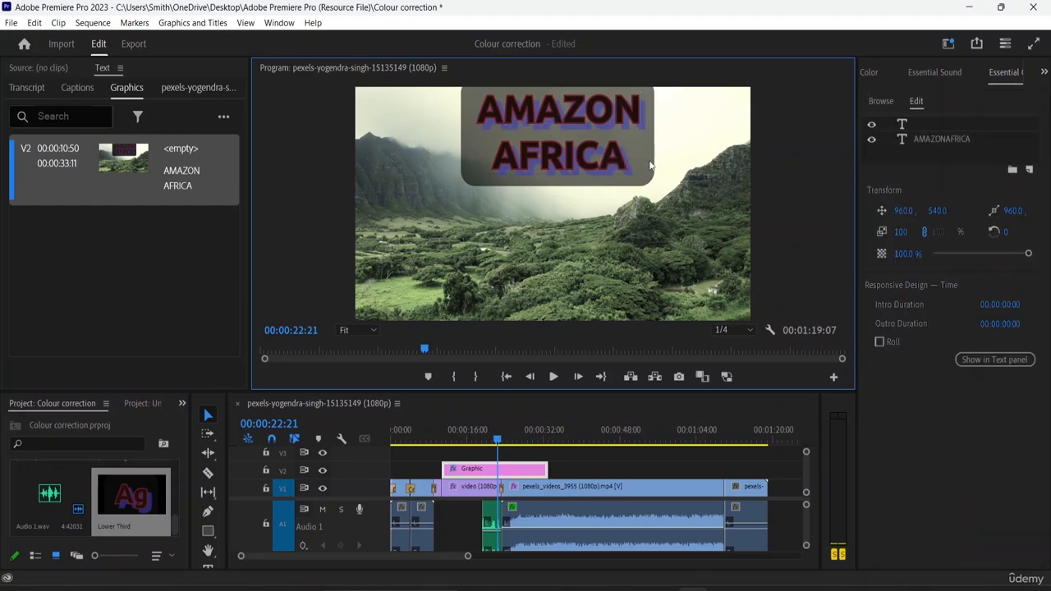
pyautogui.click(649, 165)
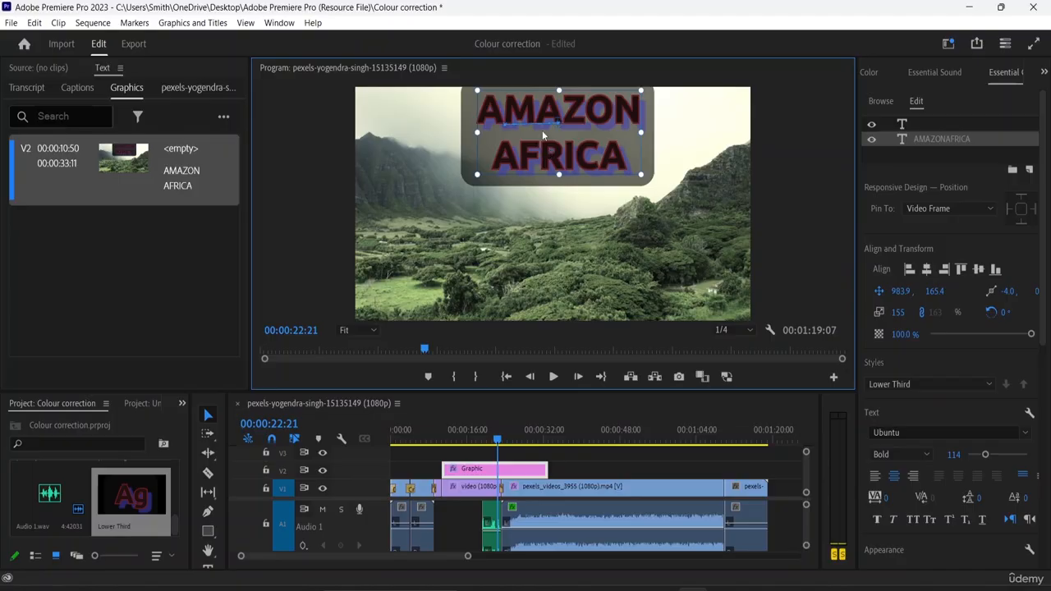
pyautogui.doubleClick(543, 136)
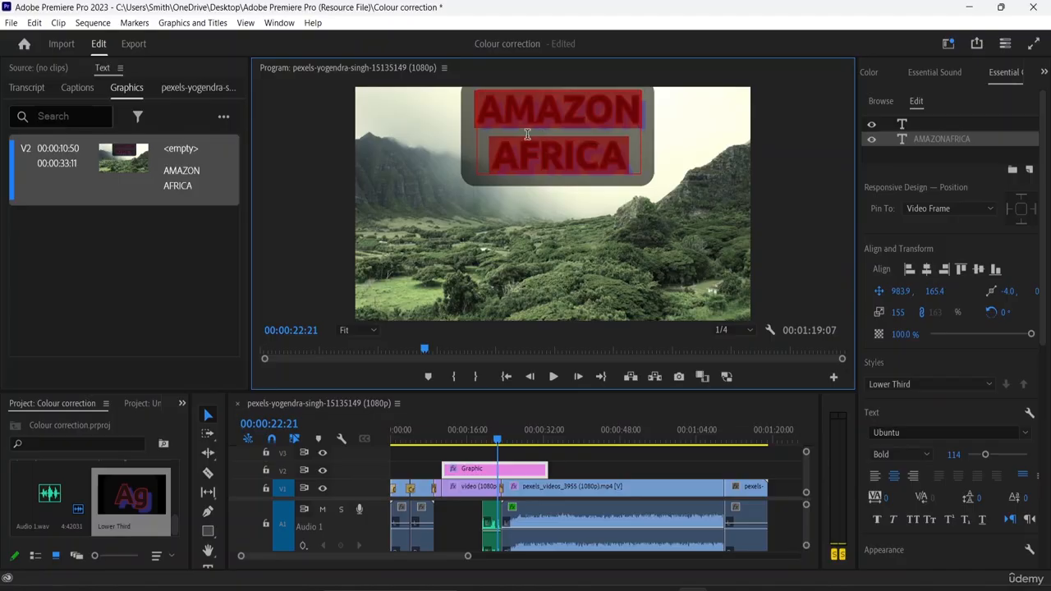
pyautogui.click(650, 156)
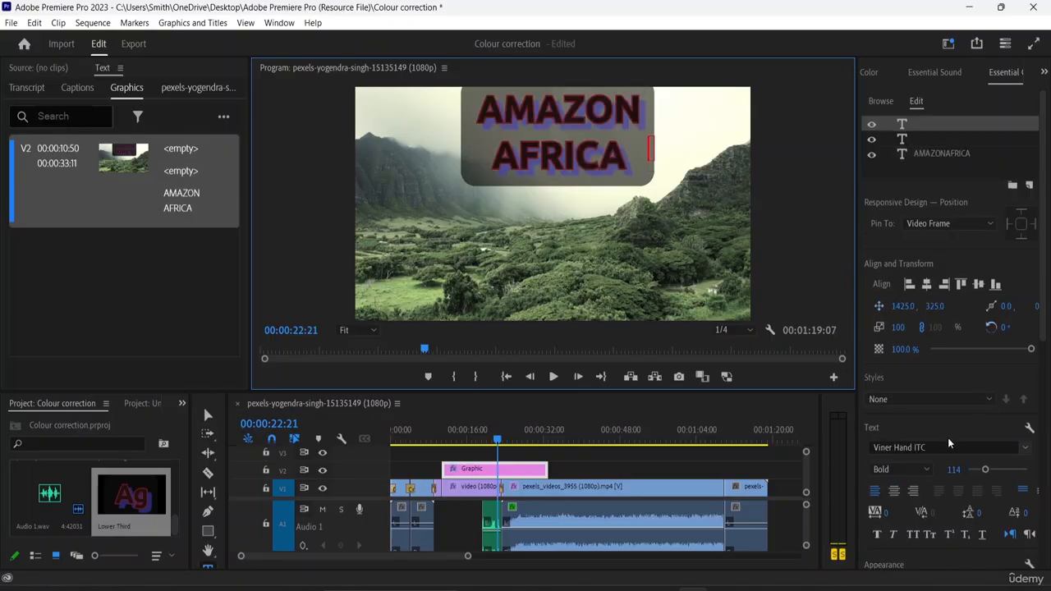
pyautogui.click(810, 273)
# Select the title graphic clip in the sequence and open the effects library
pyautogui.click(472, 473)
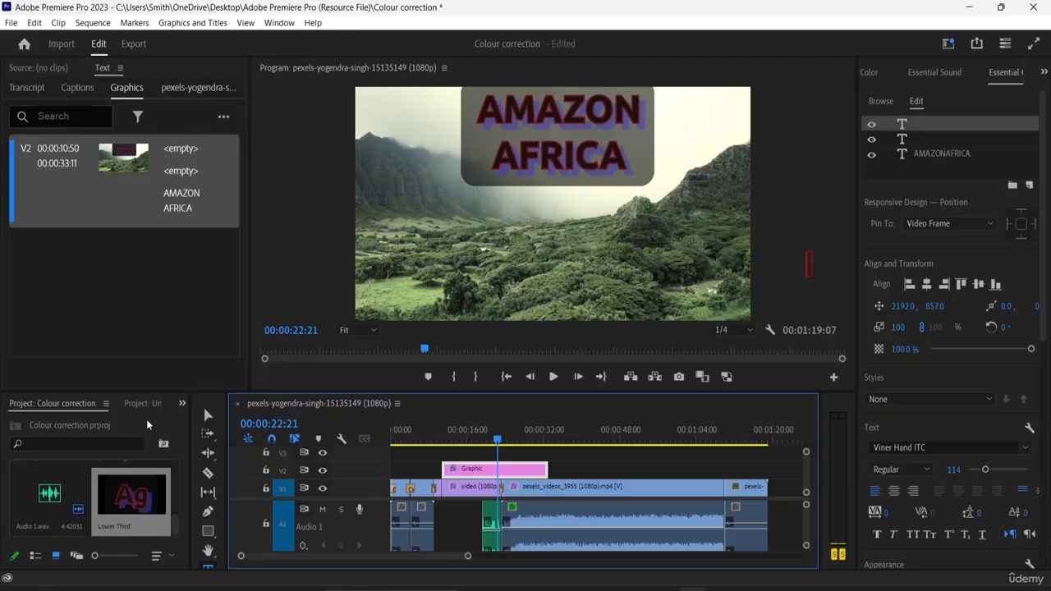
pyautogui.click(104, 403)
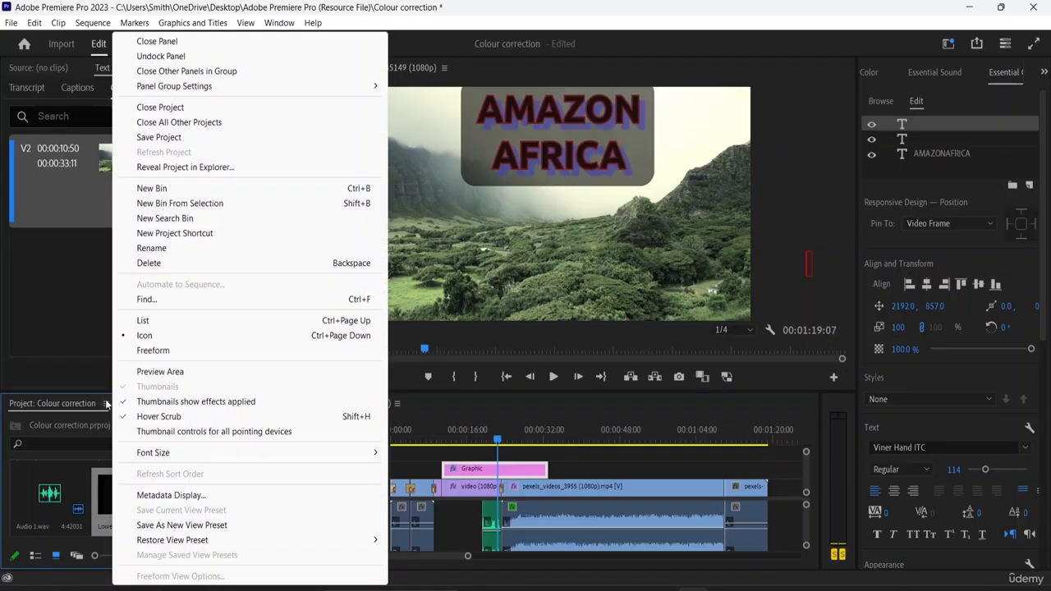
pyautogui.click(85, 419)
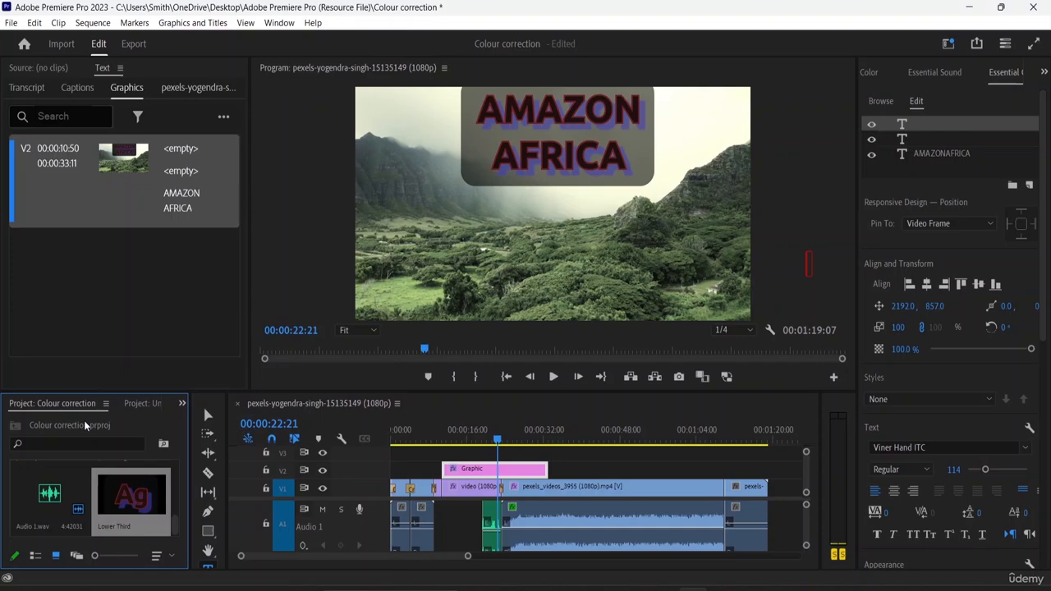
pyautogui.click(181, 405)
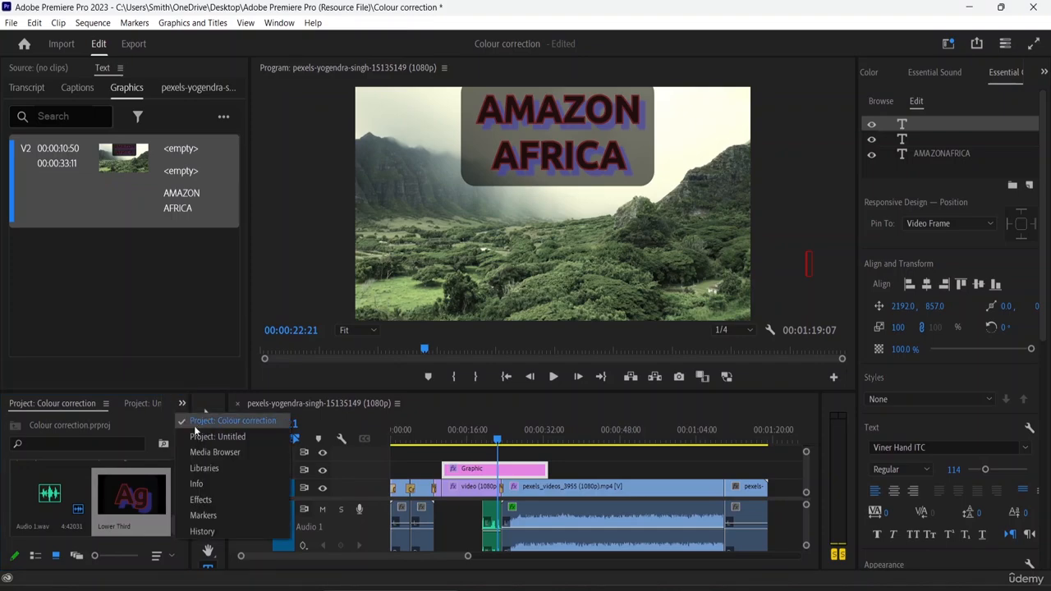
pyautogui.click(211, 495)
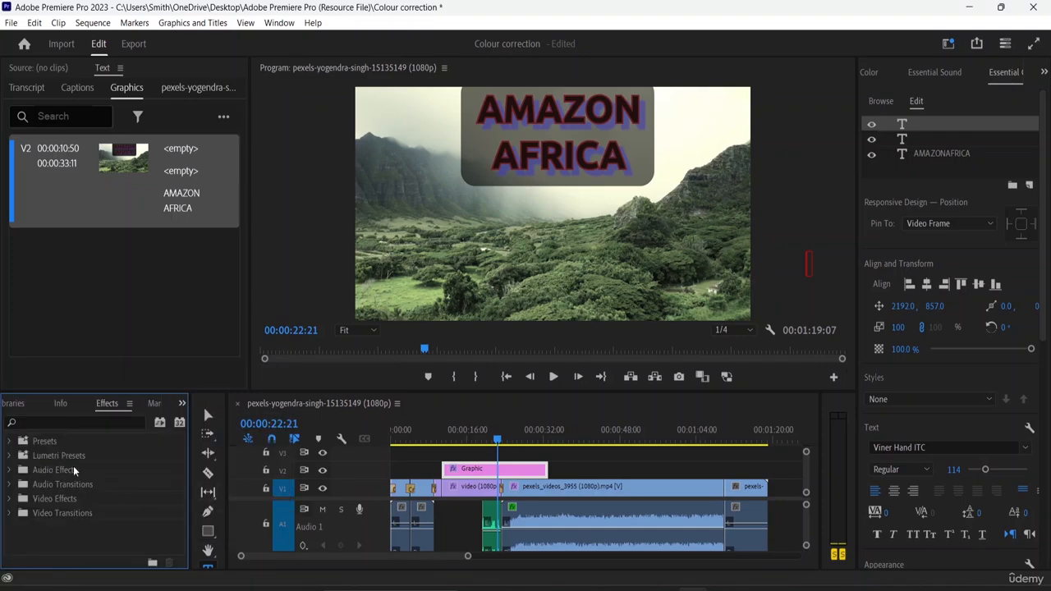
# Add a Cross Dissolve transition to the start of the title clip and a Dip to Black transition to its end
pyautogui.click(72, 512)
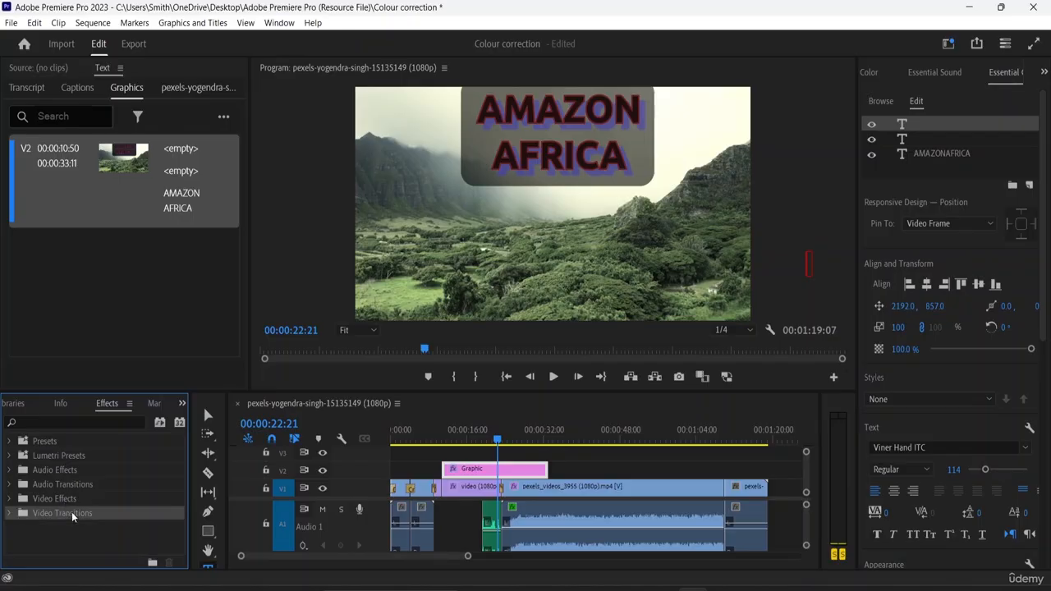
pyautogui.click(9, 514)
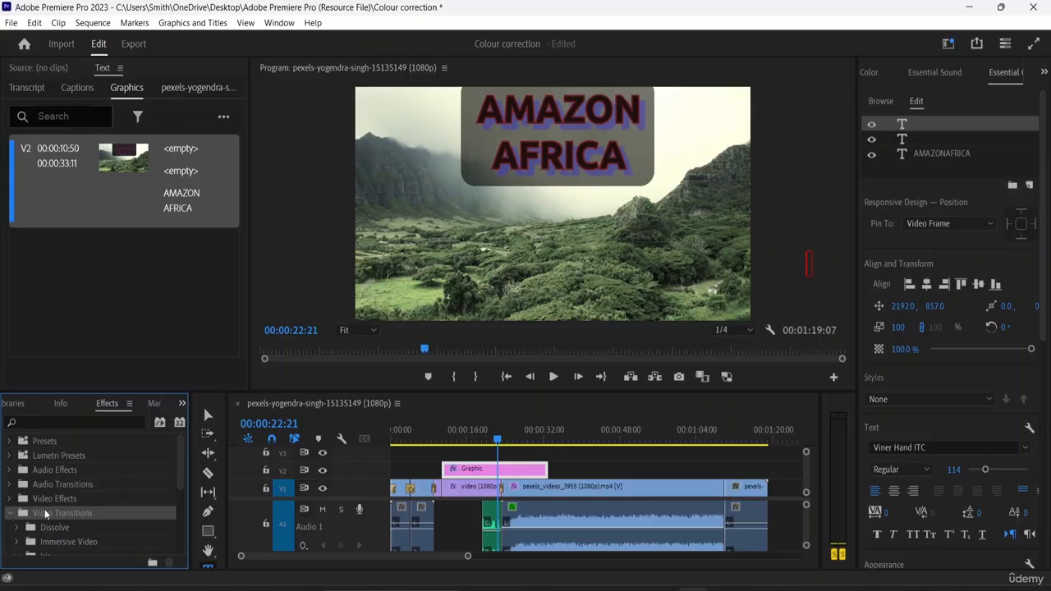
pyautogui.scroll(-2, 46, 514)
pyautogui.click(17, 485)
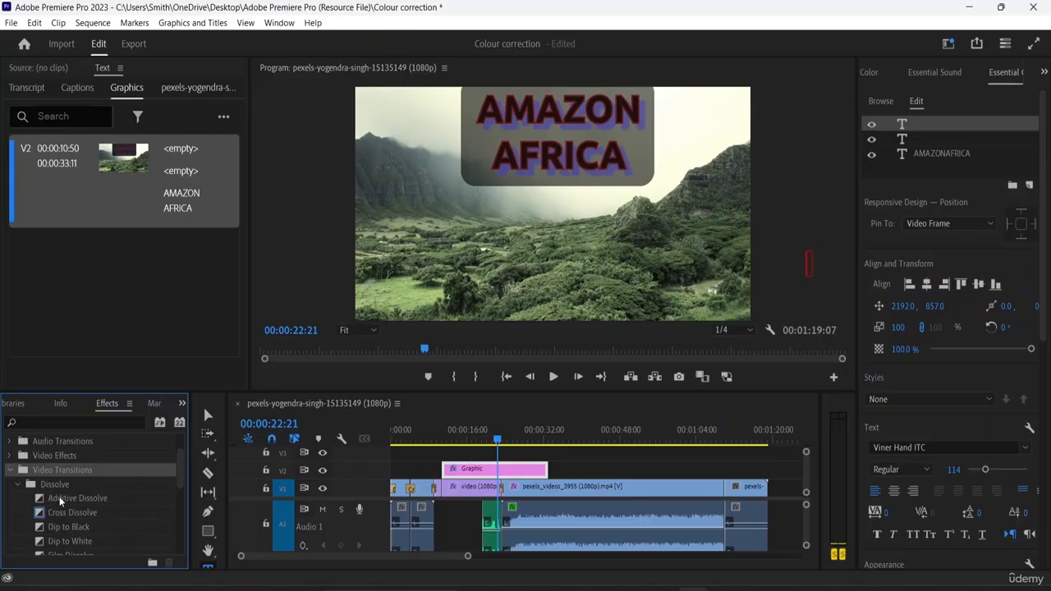
pyautogui.moveTo(66, 513); pyautogui.dragTo(452, 470)
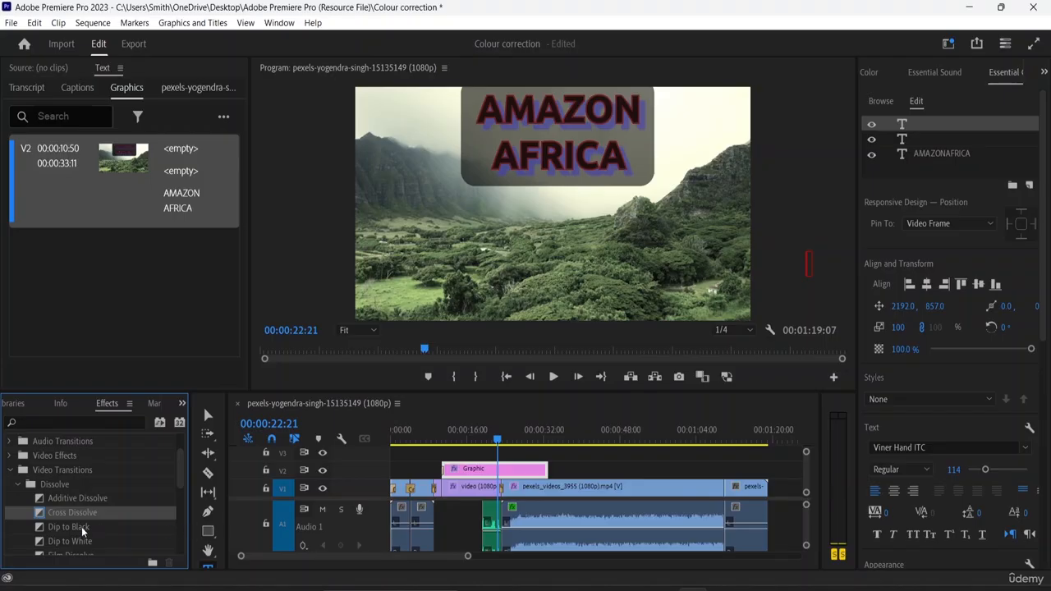
pyautogui.moveTo(81, 527); pyautogui.dragTo(529, 491)
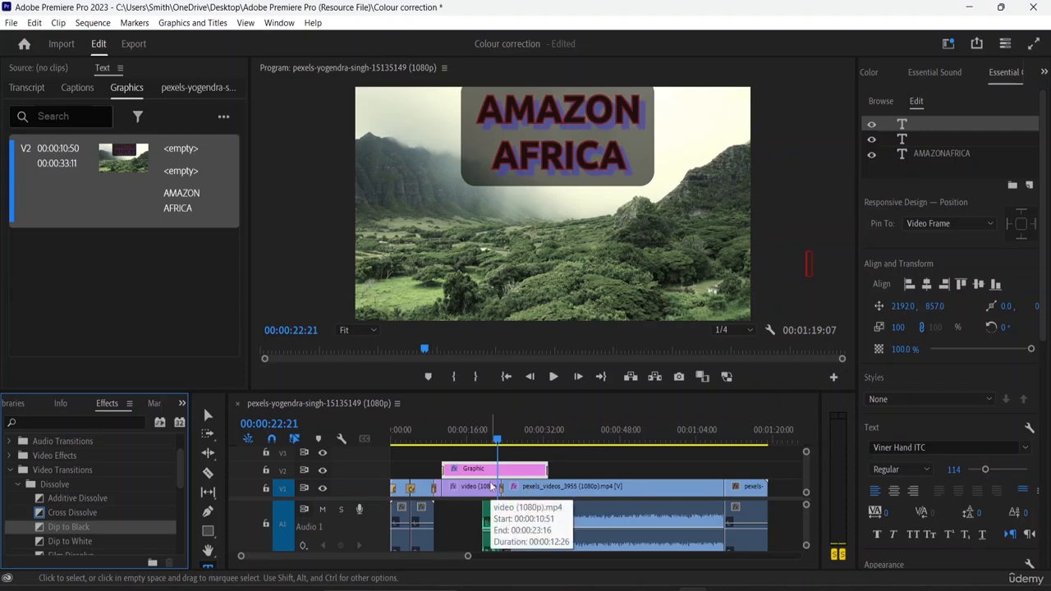
# Lengthen the Cross Dissolve at the start of the title clip to about 3 seconds
pyautogui.press('=')
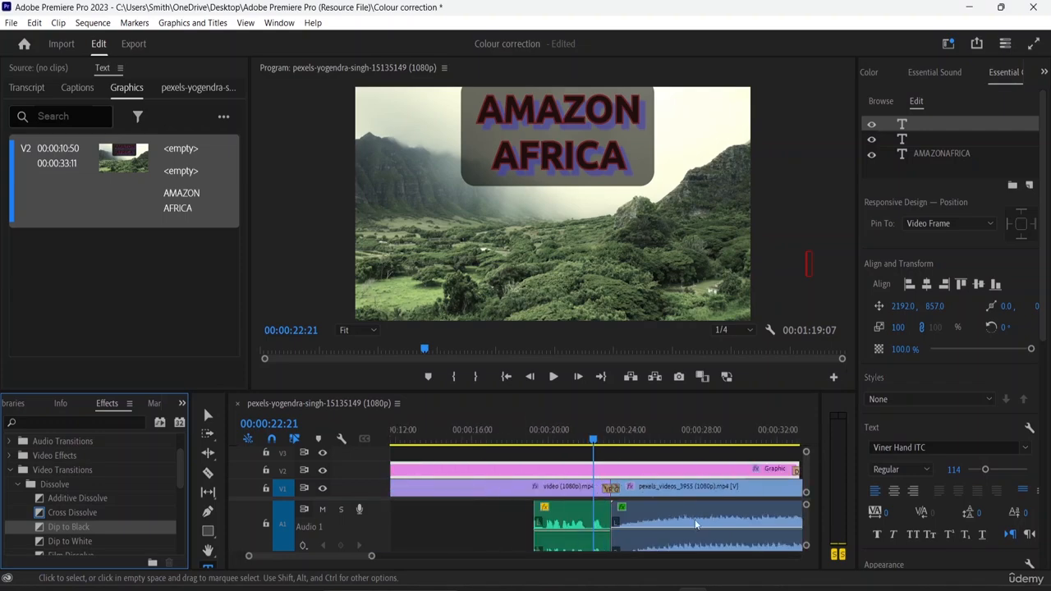
pyautogui.moveTo(593, 442); pyautogui.dragTo(584, 503)
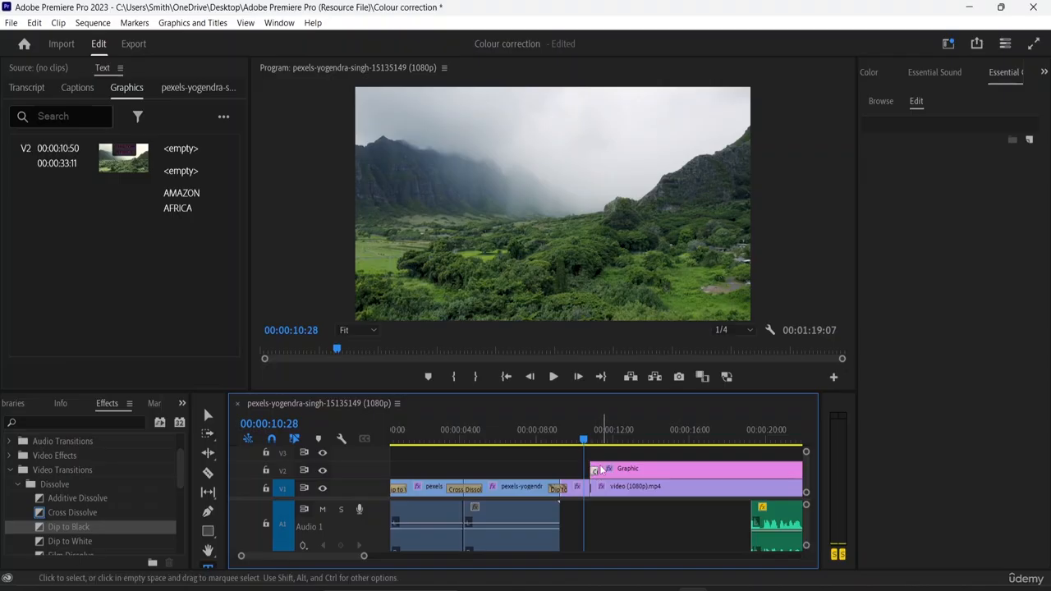
pyautogui.moveTo(599, 468); pyautogui.dragTo(645, 466)
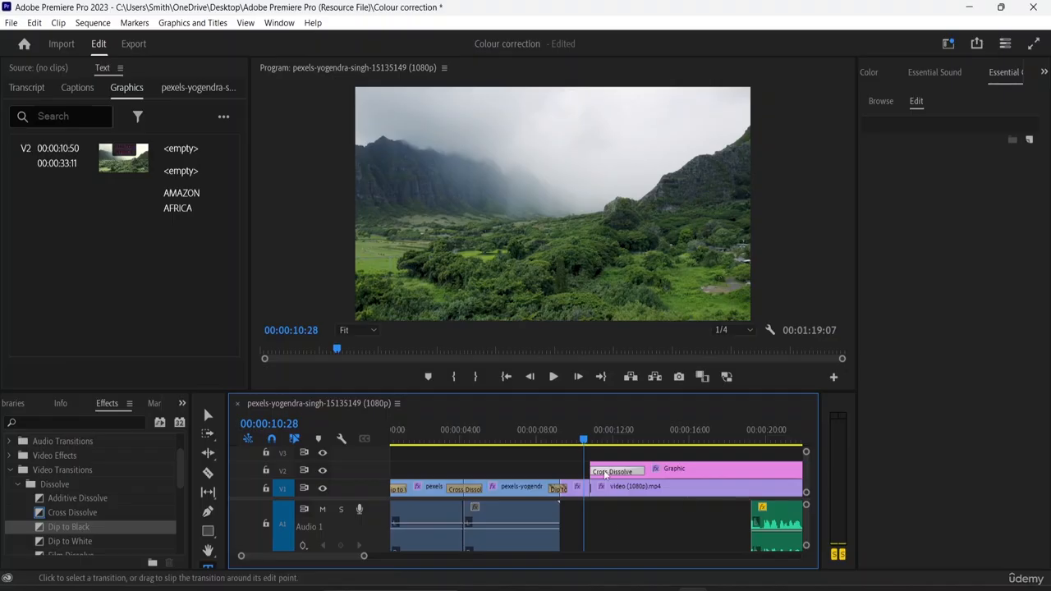
# Extend the end of the title clip to 00:00:35:04
pyautogui.moveTo(585, 442); pyautogui.dragTo(560, 480)
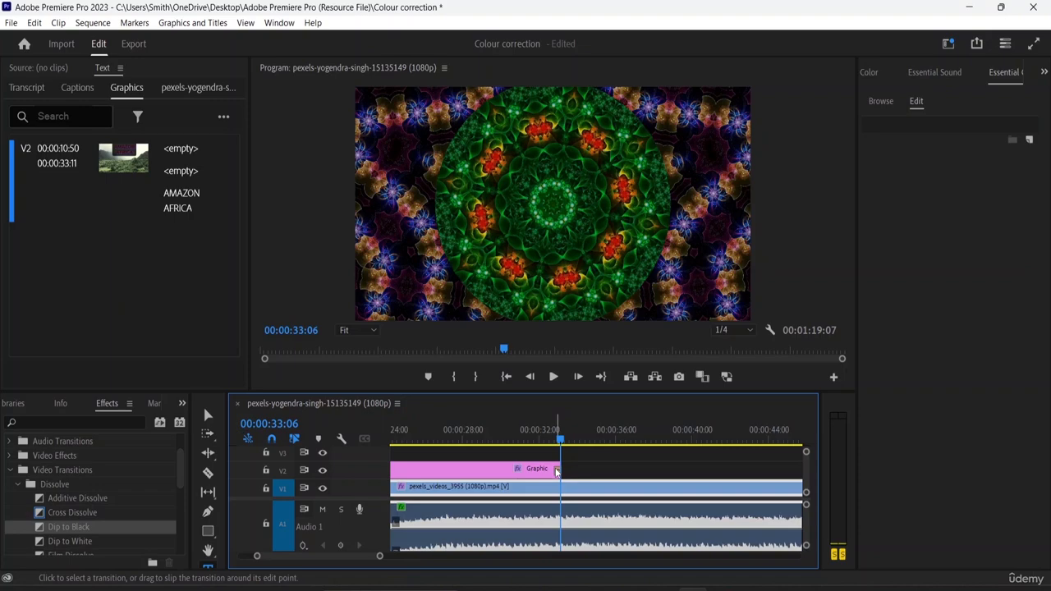
pyautogui.moveTo(557, 471)
pyautogui.mouseDown()
pyautogui.moveTo(538, 474)
pyautogui.moveTo(562, 471)
pyautogui.mouseUp()
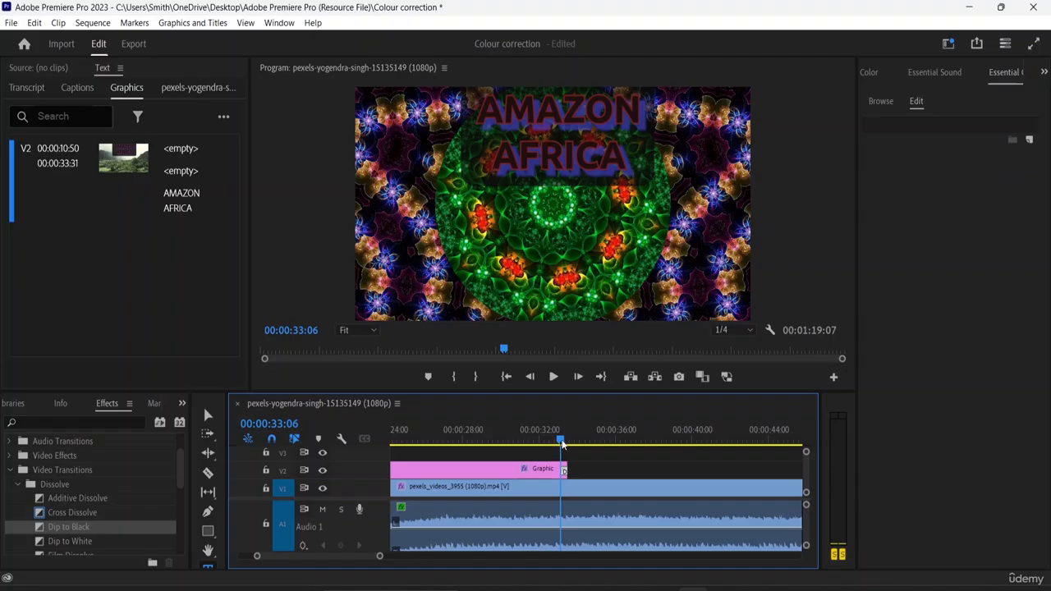
pyautogui.click(566, 447)
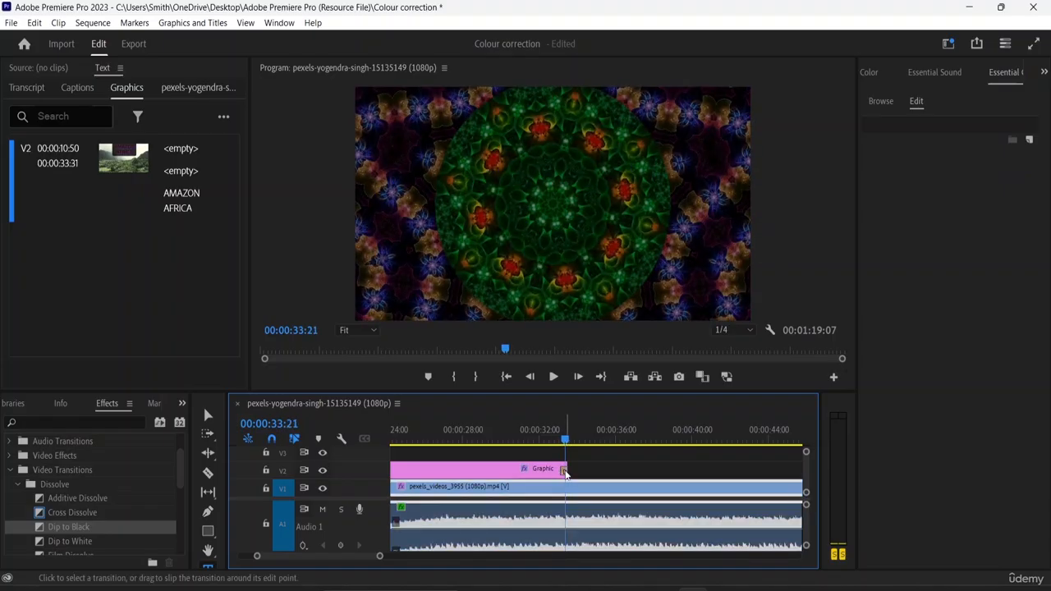
pyautogui.click(563, 474)
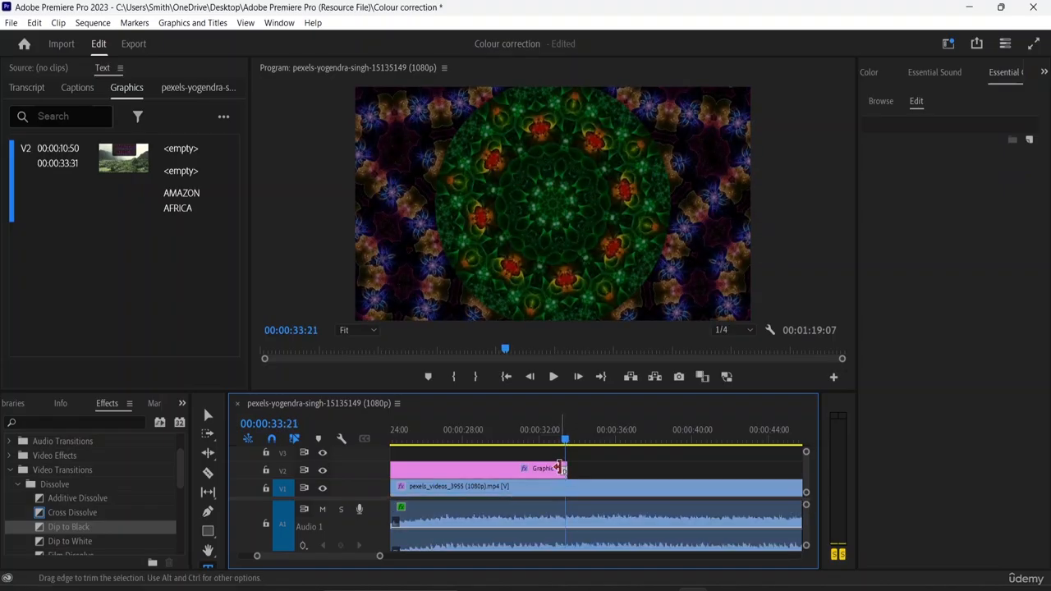
pyautogui.moveTo(561, 468); pyautogui.dragTo(592, 471)
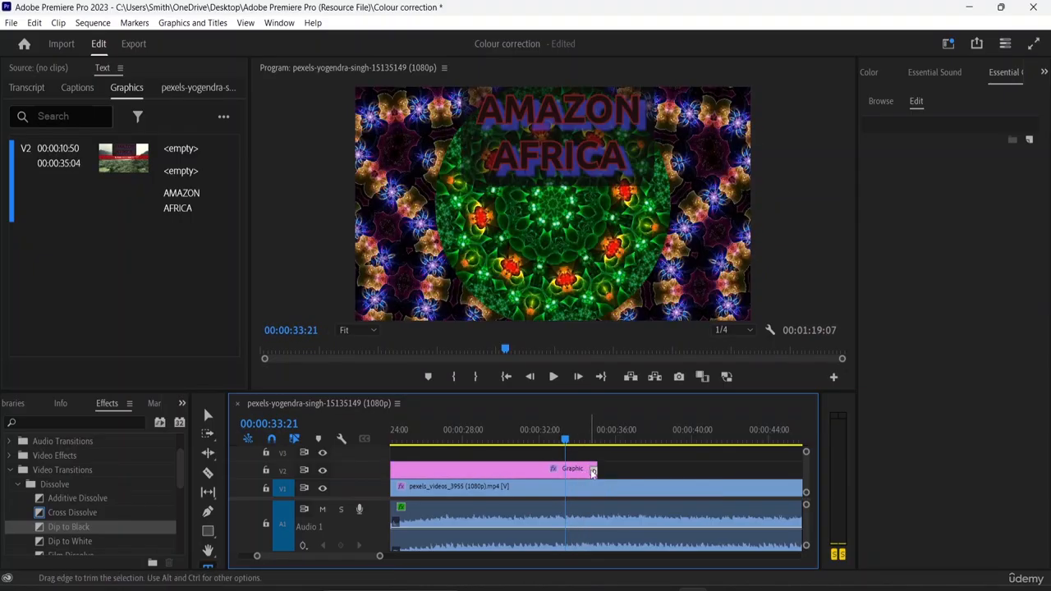
# Set the duration of the Dip to Black transition at the title clip's end to 2 frames
pyautogui.doubleClick(593, 470)
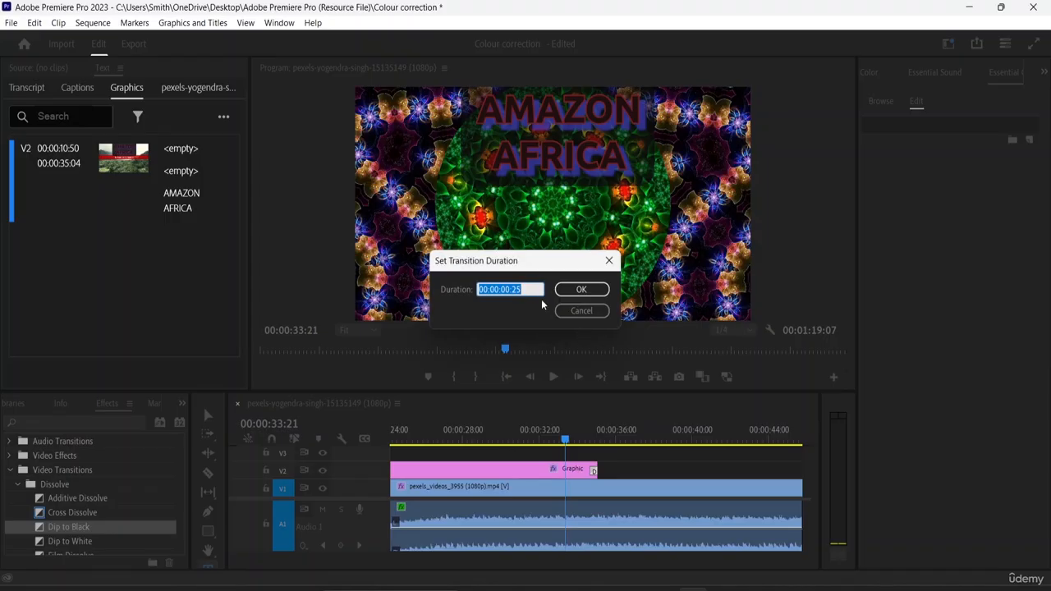
pyautogui.write('2')
pyautogui.press('Return')
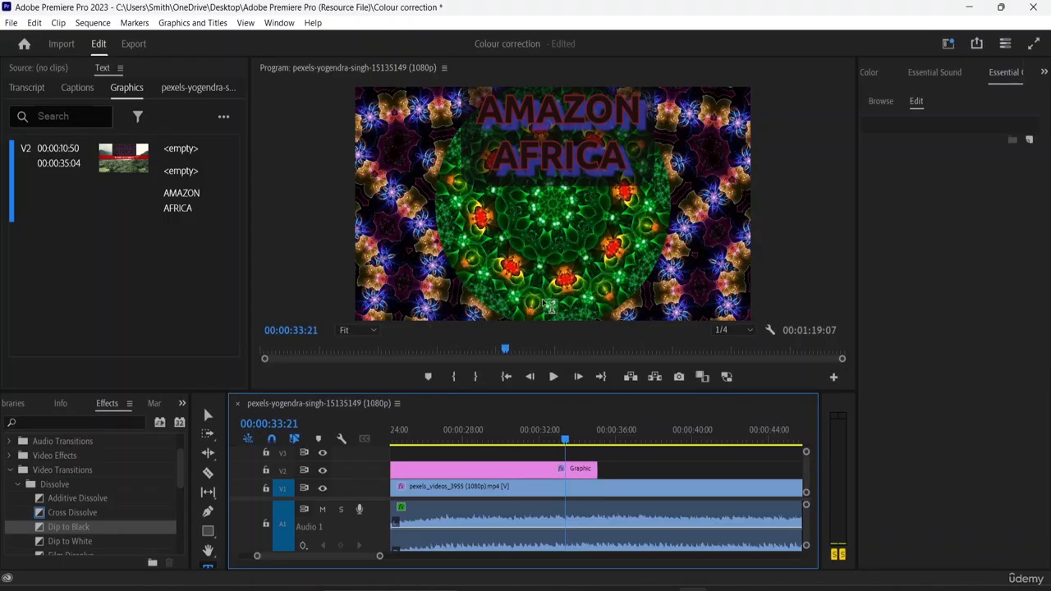
# Play the sequence from just before the title clip to review how the AMAZON AFRICA title fades in over the footage
pyautogui.click(578, 470)
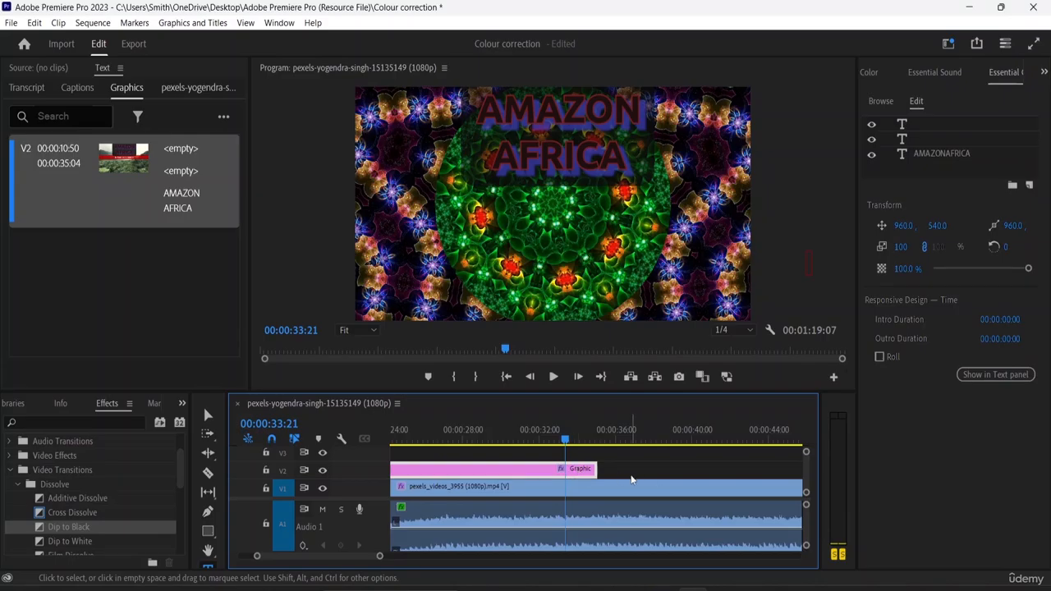
pyautogui.press('-')
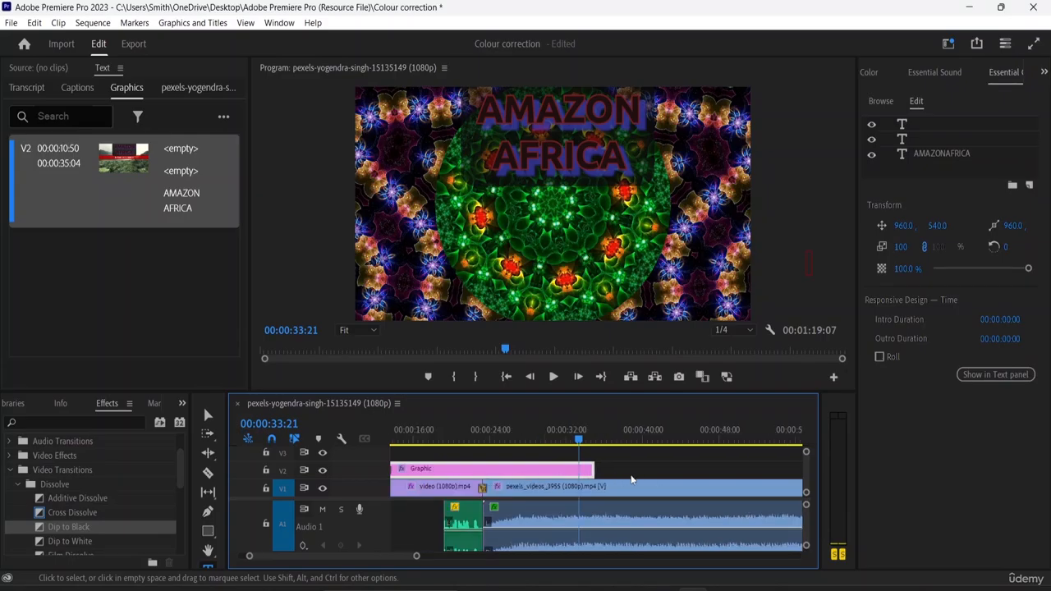
pyautogui.press('-')
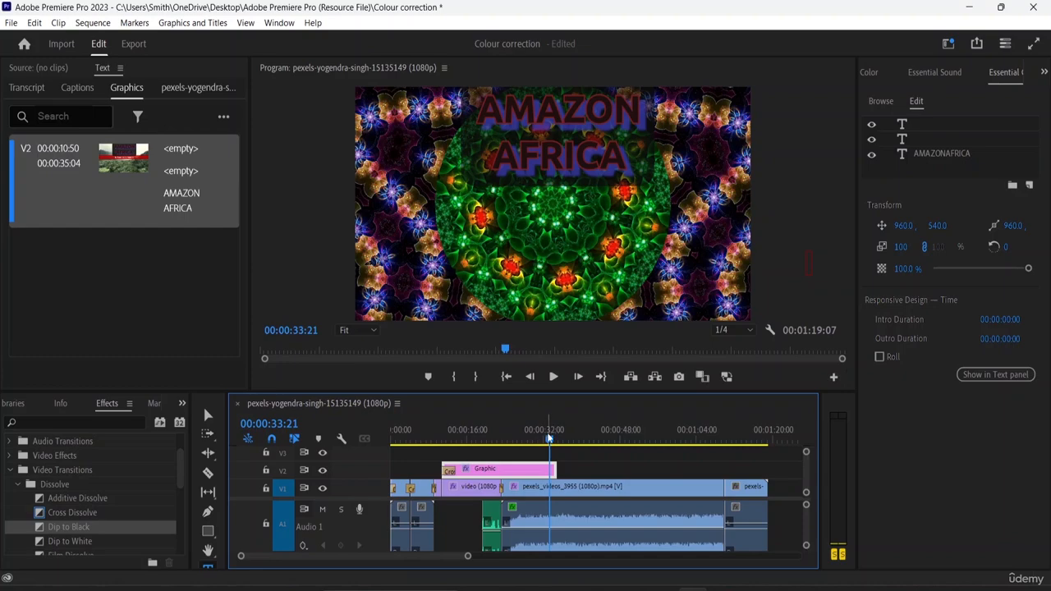
pyautogui.moveTo(549, 439); pyautogui.dragTo(436, 442)
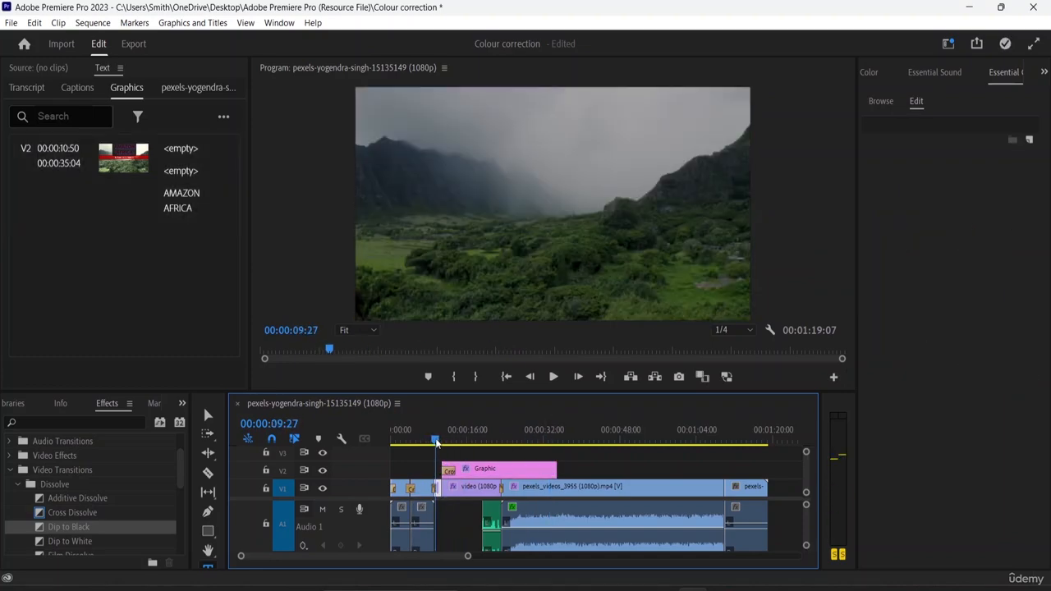
pyautogui.press('space')
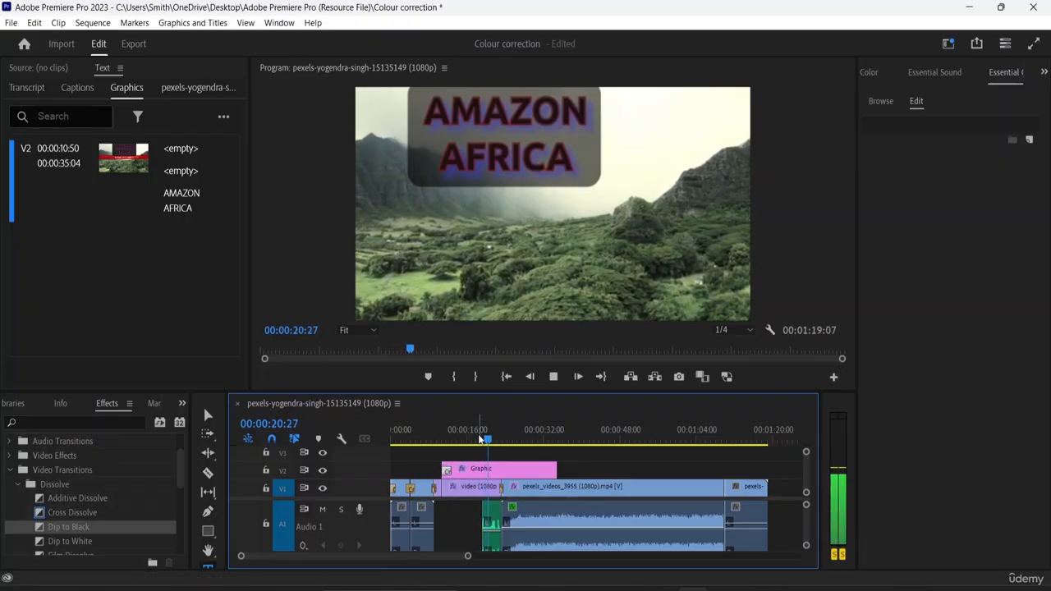
pyautogui.moveTo(480, 439); pyautogui.dragTo(447, 438)
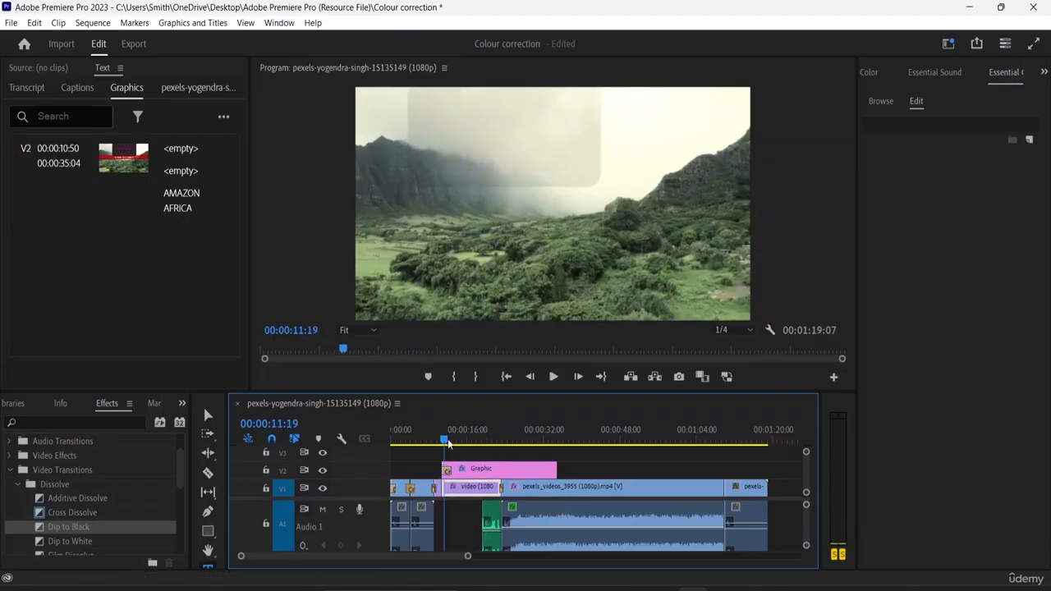
pyautogui.press('space')
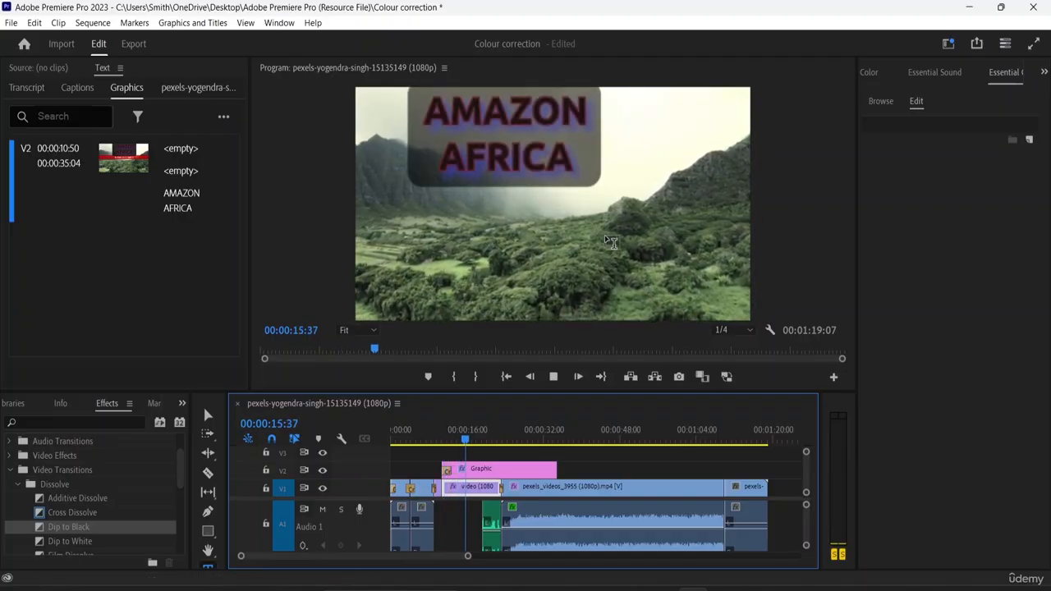
pyautogui.press('space')
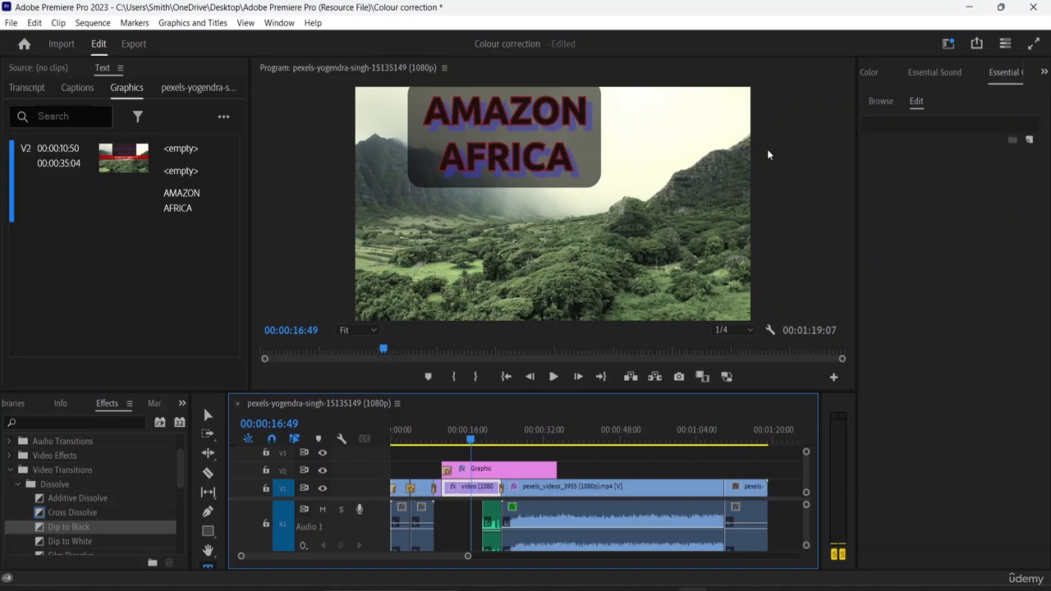
# Delete the two empty text layers from the title graphic, keeping only the AMAZON AFRICA layer
pyautogui.click(487, 474)
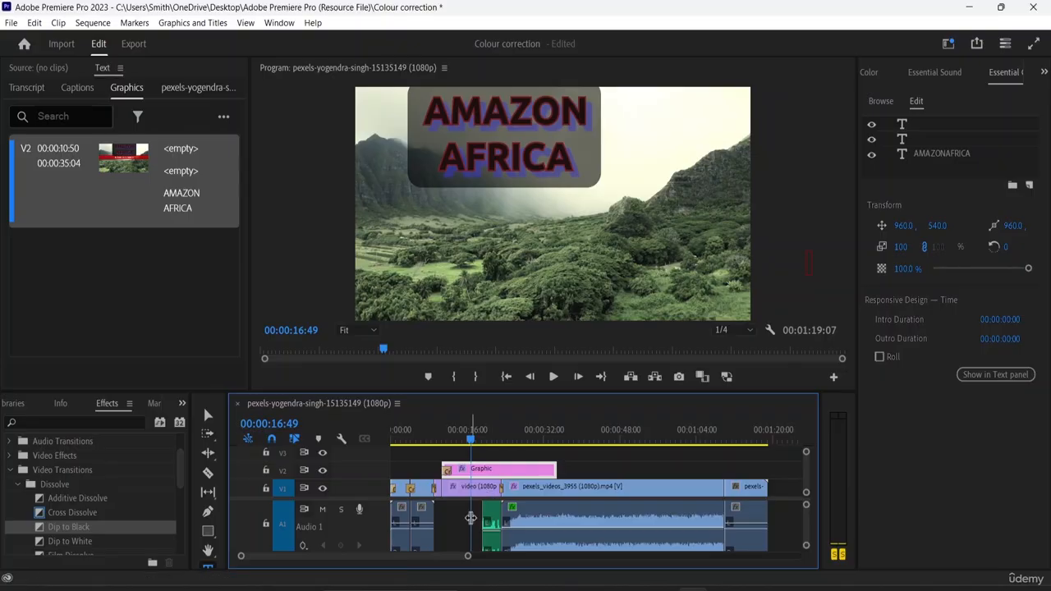
pyautogui.click(931, 140)
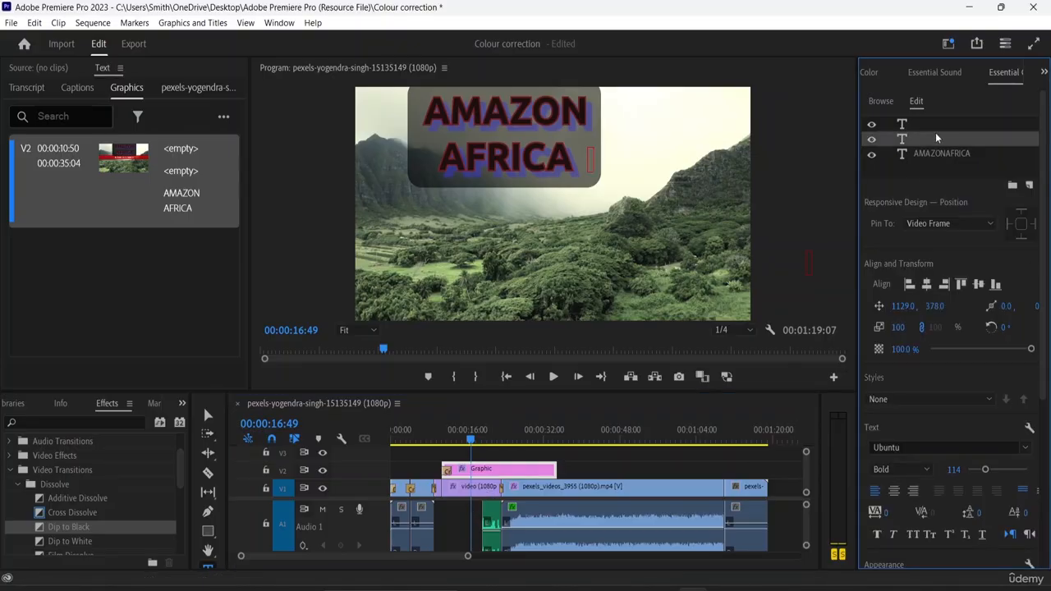
pyautogui.press('Delete')
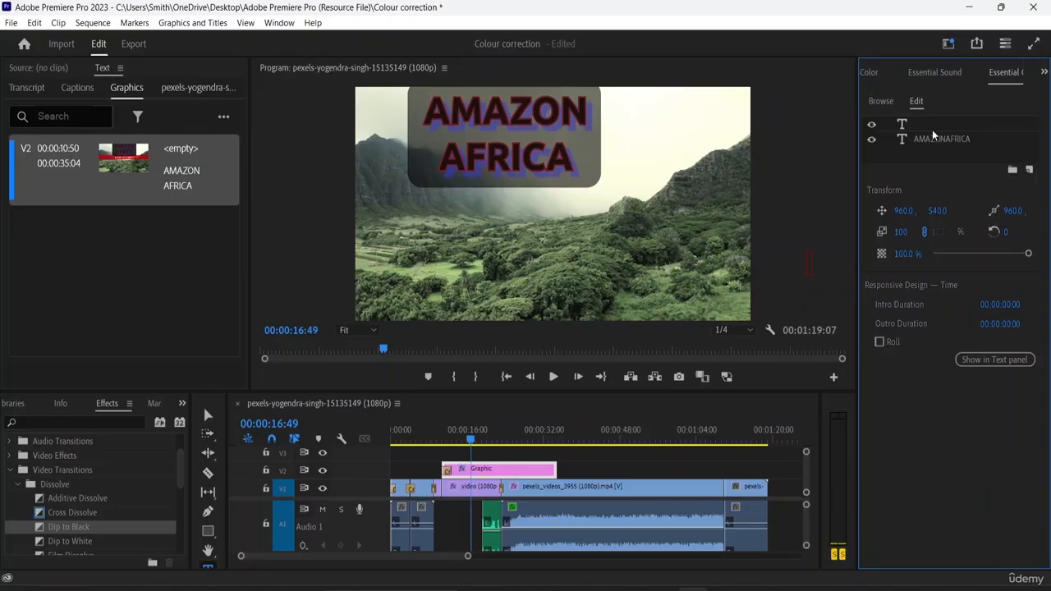
pyautogui.click(926, 123)
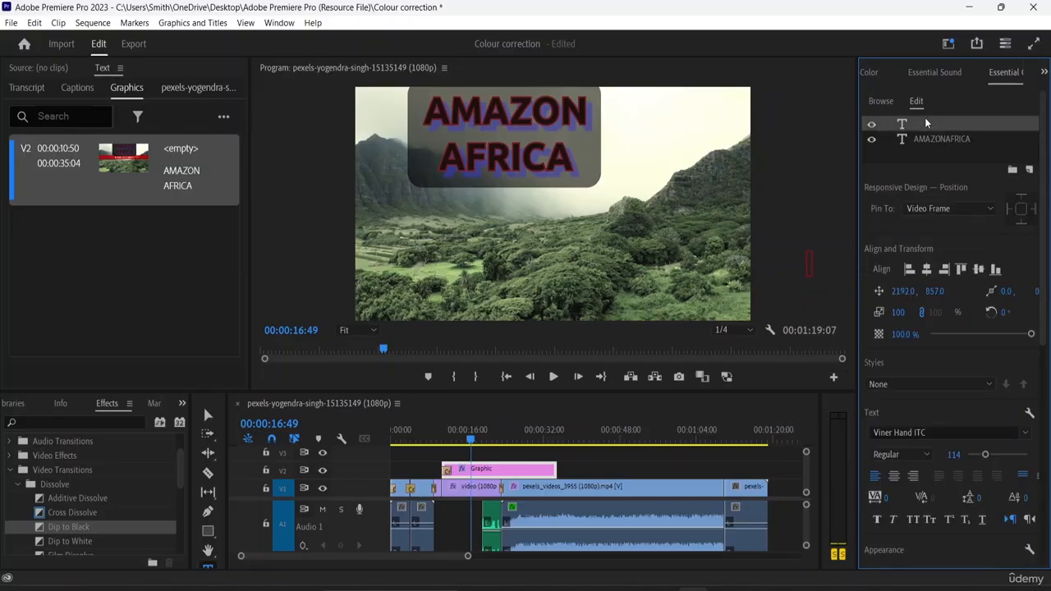
pyautogui.press('Delete')
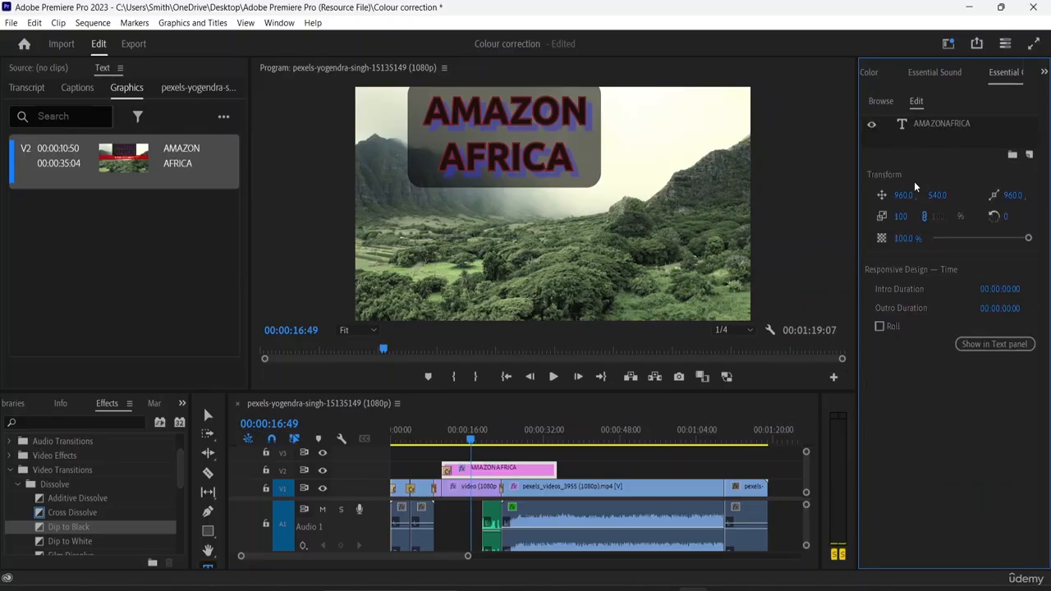
# Try Verdana Regular as the font of the AMAZON AFRICA title and undo the font change
pyautogui.click(946, 124)
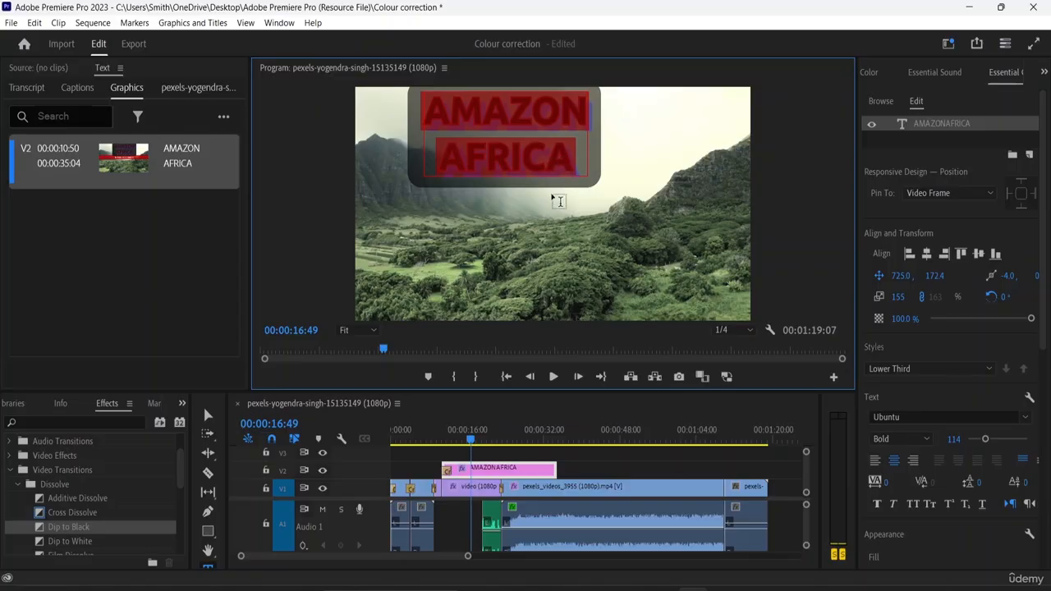
pyautogui.scroll(-2, 956, 456)
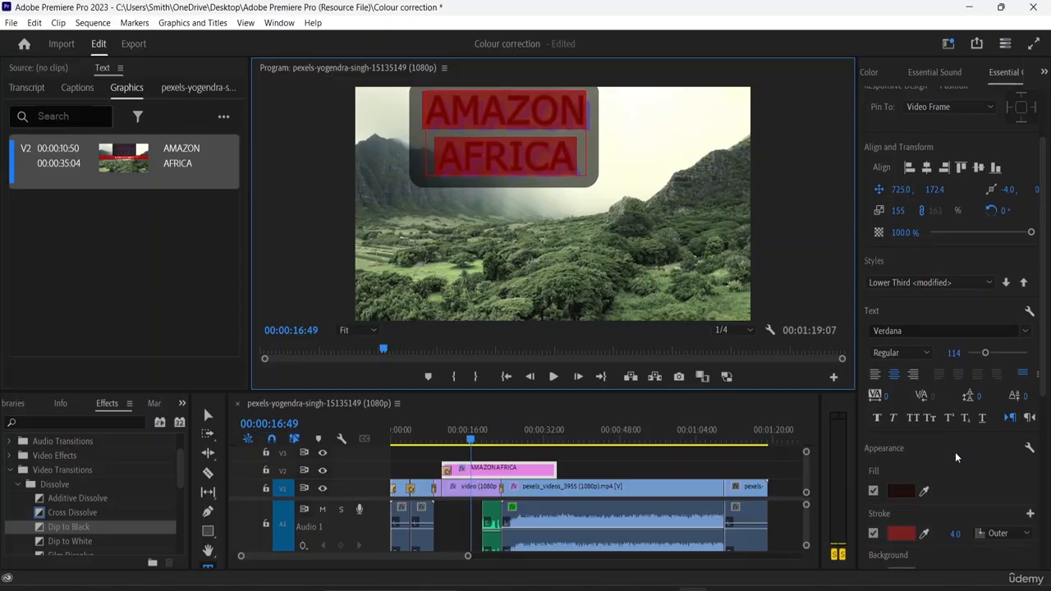
pyautogui.scroll(-2, 955, 452)
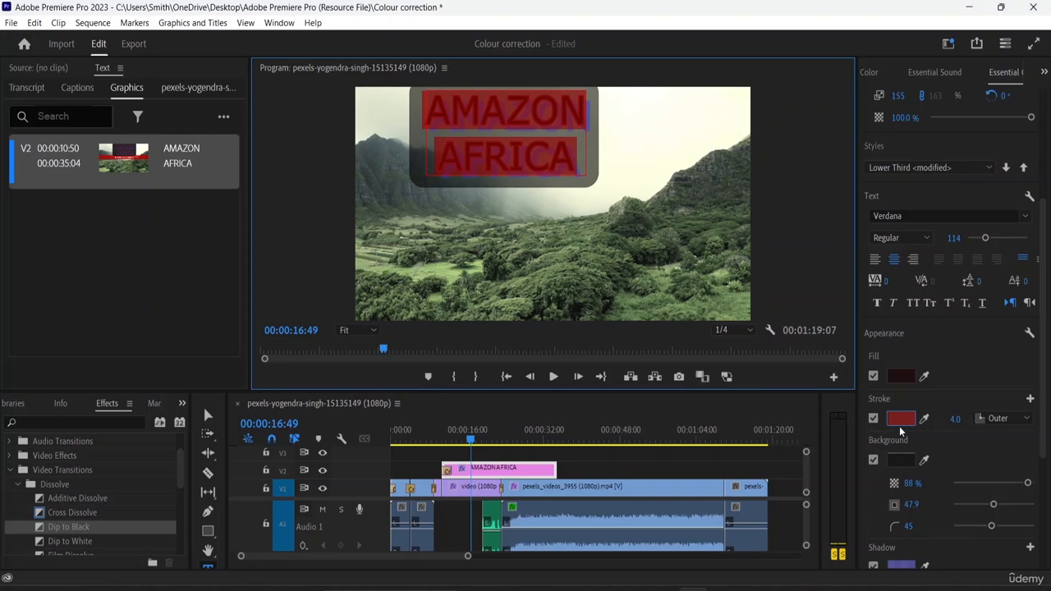
pyautogui.scroll(-2, 885, 459)
pyautogui.scroll(-3, 883, 454)
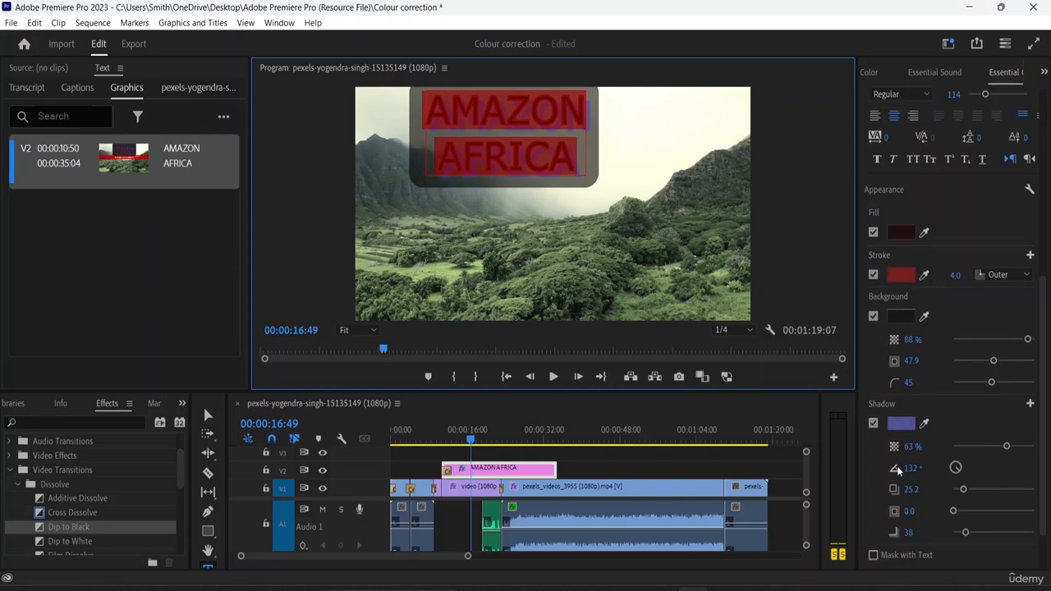
pyautogui.scroll(-1, 902, 467)
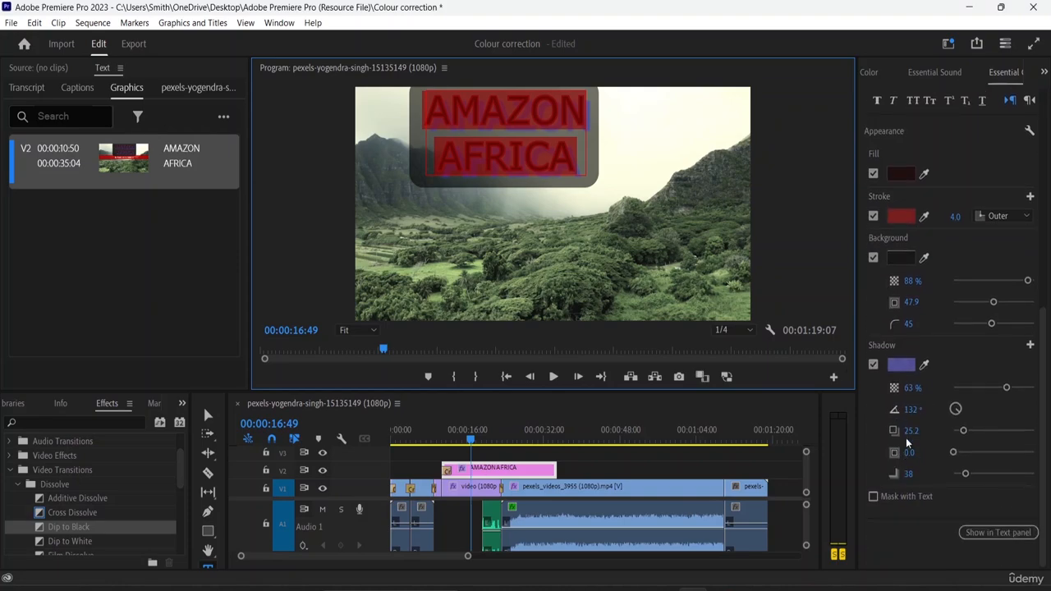
pyautogui.scroll(5, 923, 333)
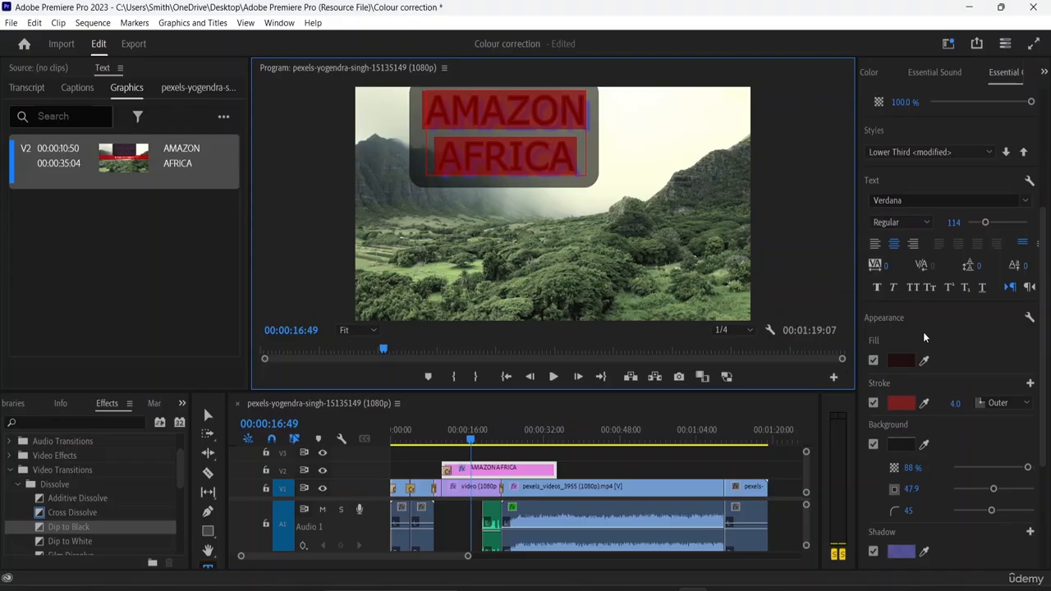
pyautogui.hotkey('ctrl', 'z')
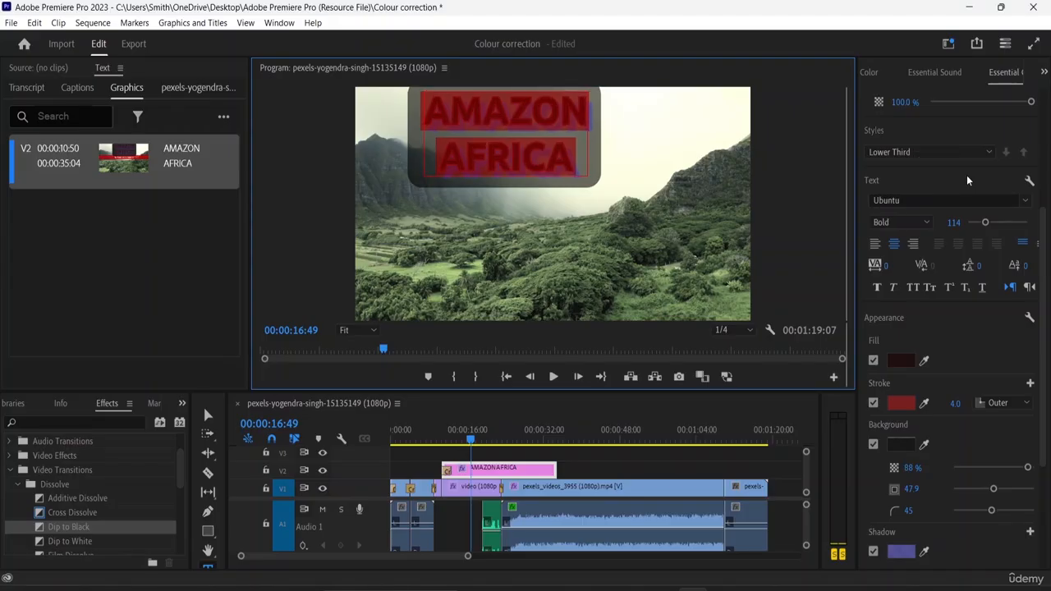